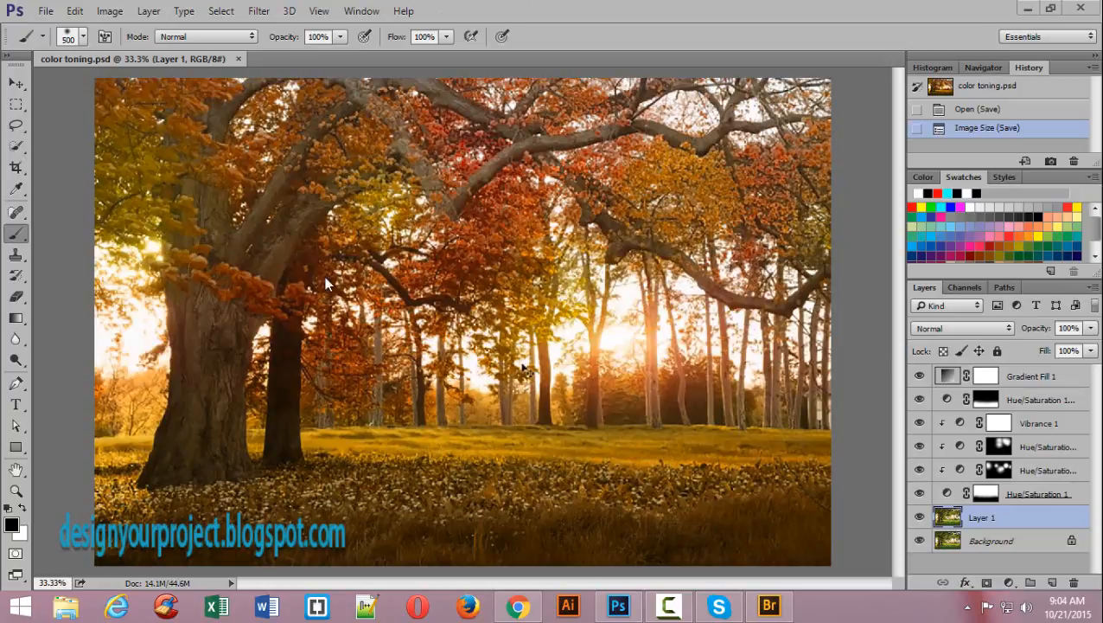
# - Hide the gradient fill and all adjustment layers in color toning.psd to examine the untoned photo
pyautogui.click(419, 190)
pyautogui.keyDown('ctrl'); pyautogui.click(451, 182); pyautogui.keyUp('ctrl')
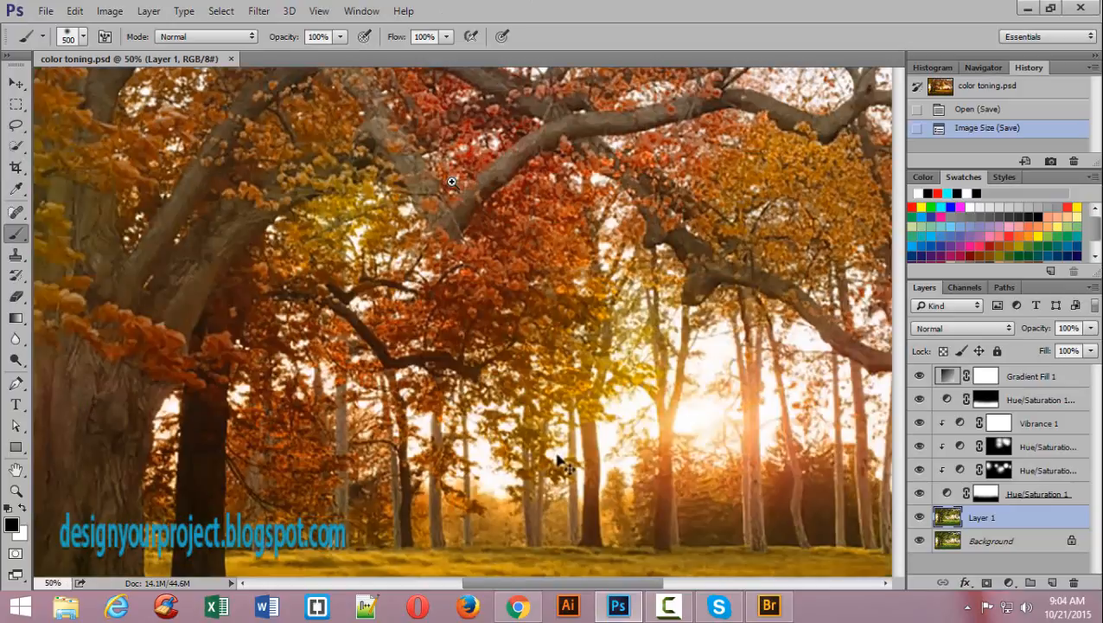
pyautogui.scroll(-2, 451, 182)
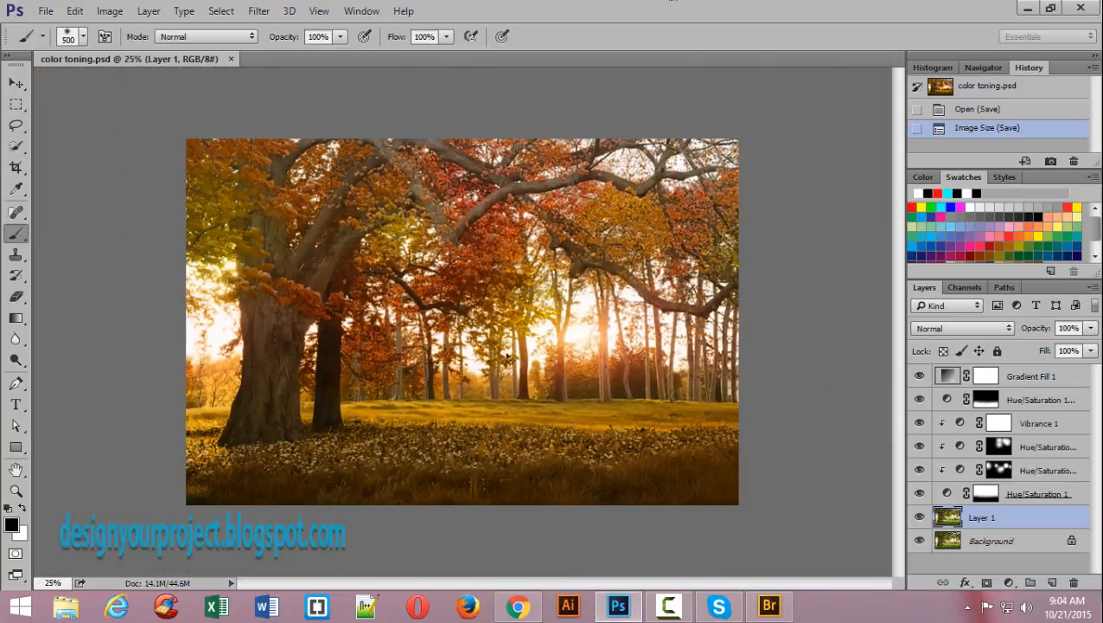
pyautogui.click(920, 377)
pyautogui.click(918, 423)
pyautogui.click(920, 446)
pyautogui.click(919, 469)
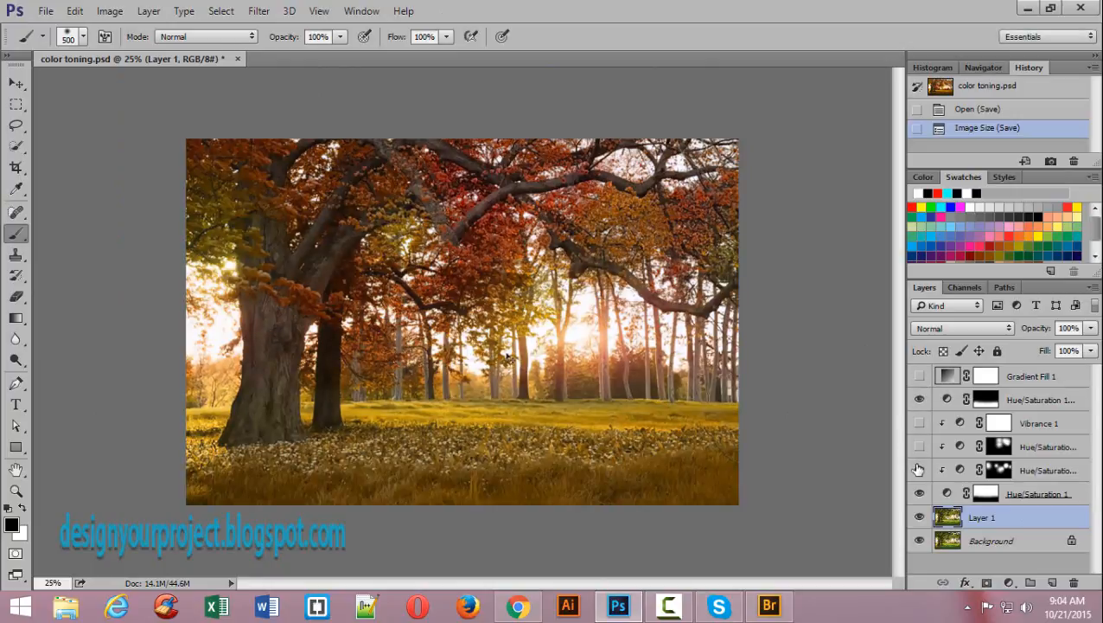
pyautogui.click(919, 400)
pyautogui.click(919, 492)
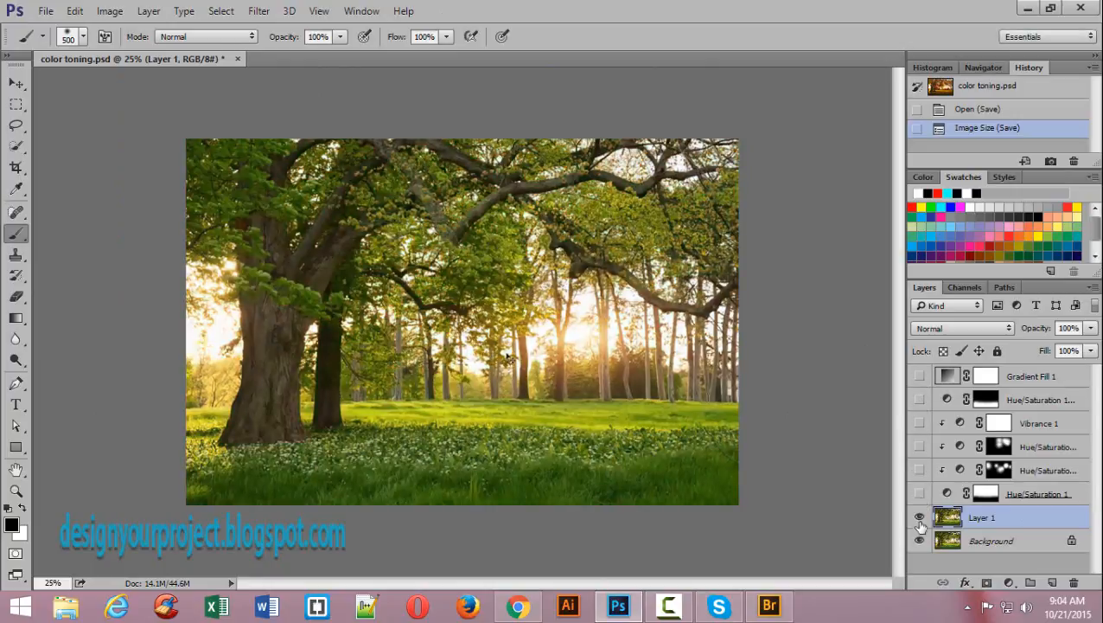
# - Show the gradient fill and all adjustment layers again to examine the toned image
pyautogui.scroll(1, 517, 255)
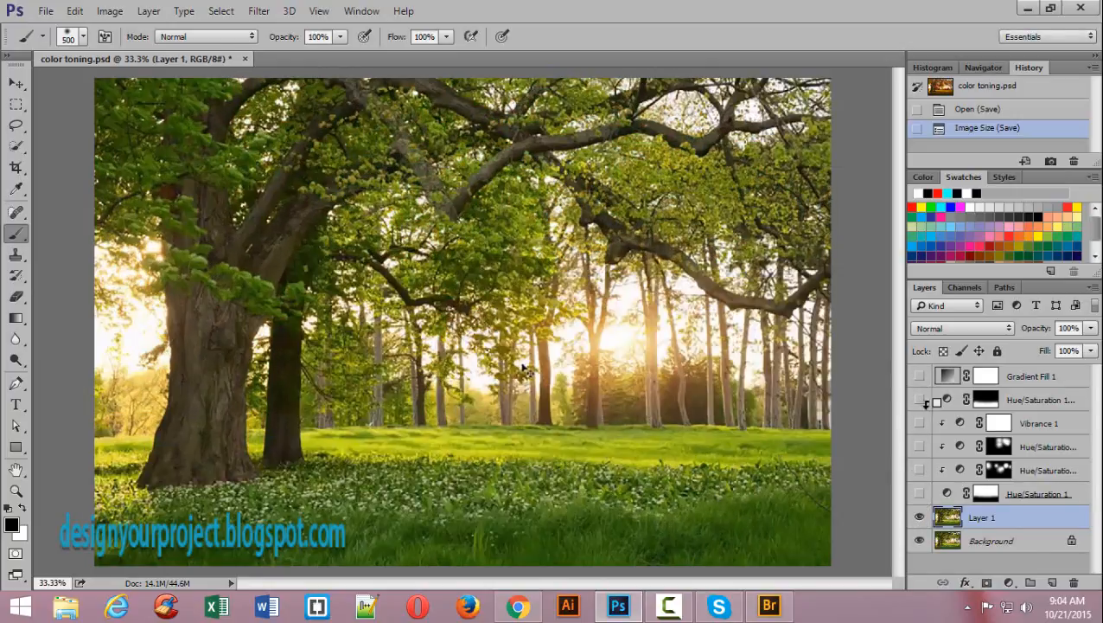
pyautogui.click(919, 377)
pyautogui.click(920, 423)
pyautogui.click(919, 493)
pyautogui.click(918, 378)
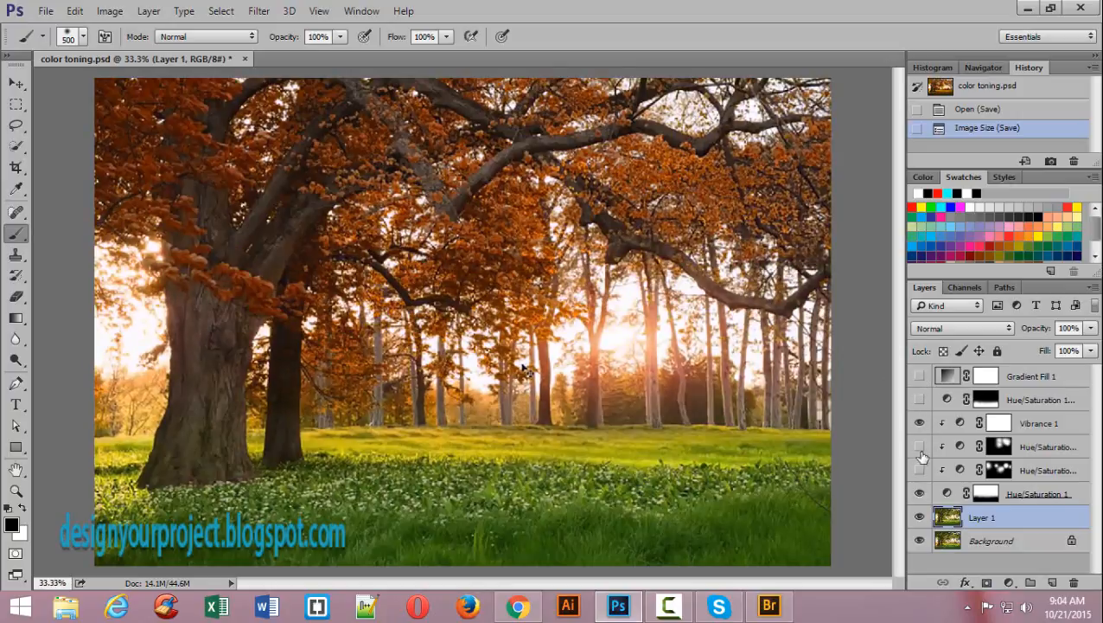
pyautogui.click(919, 399)
pyautogui.click(921, 377)
pyautogui.click(919, 470)
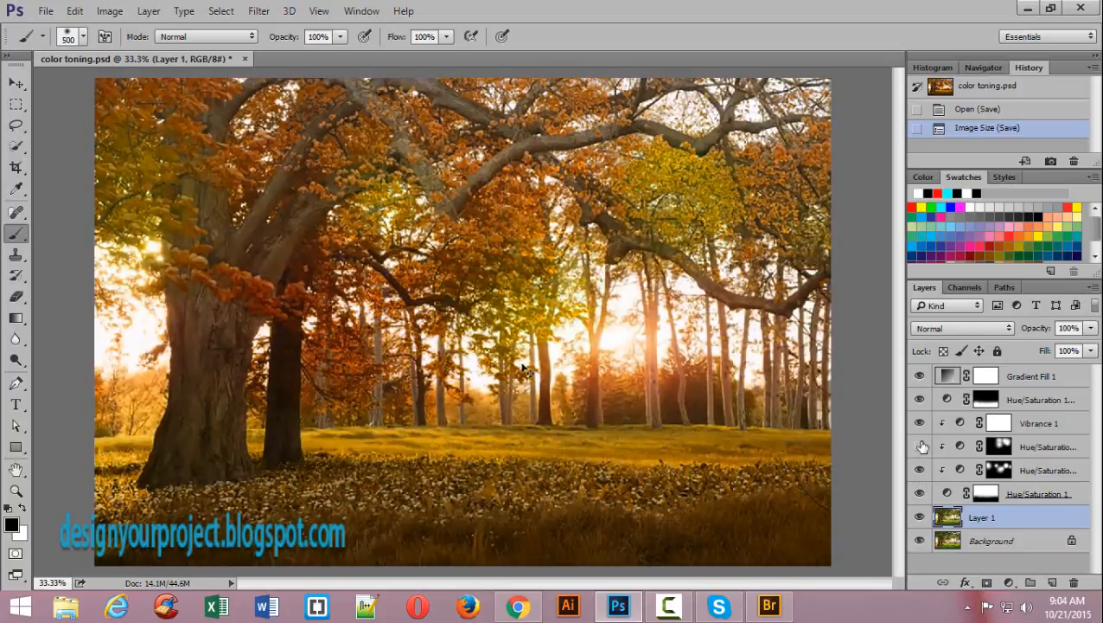
pyautogui.click(919, 447)
pyautogui.scroll(1, 461, 247)
pyautogui.scroll(-1, 461, 247)
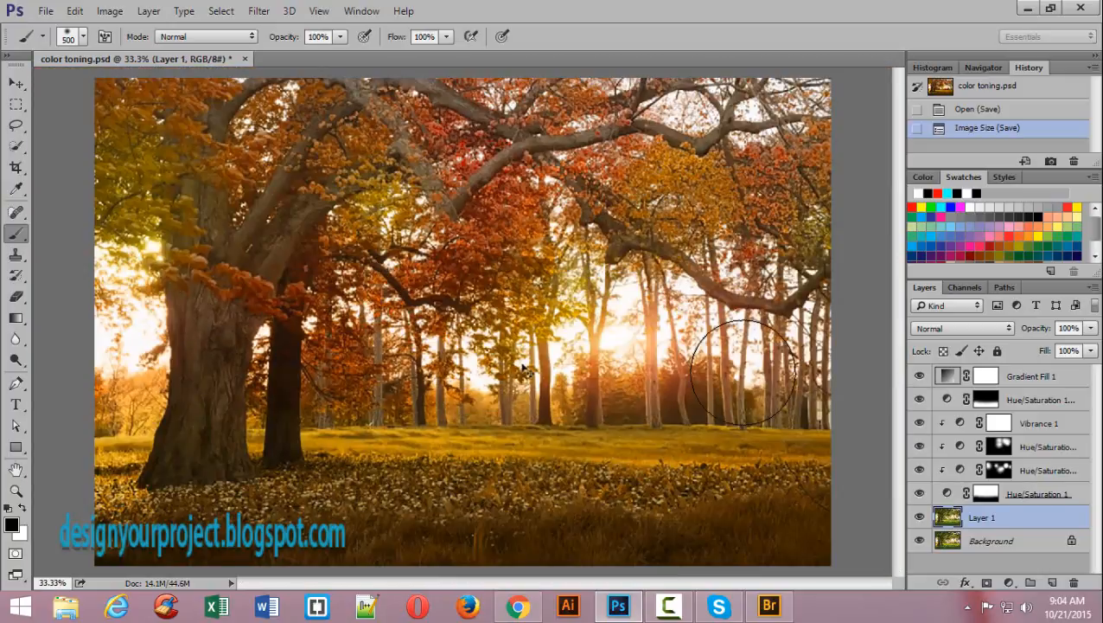
# - Open color toning .jpg from the project image folder in Bridge as a separate Photoshop document
pyautogui.click(769, 605)
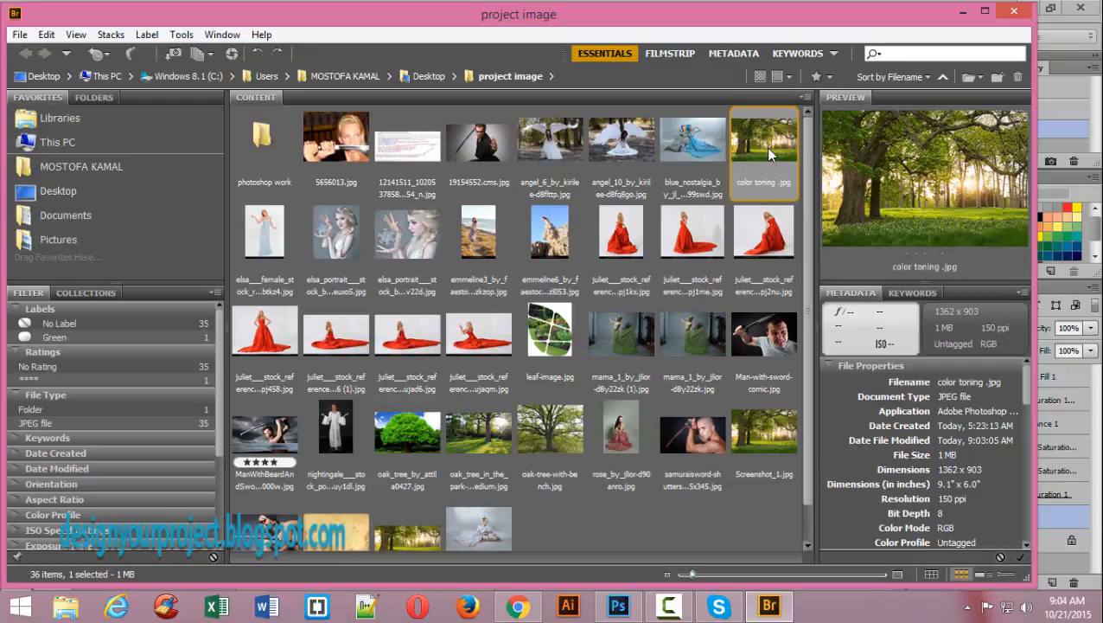
pyautogui.click(618, 607)
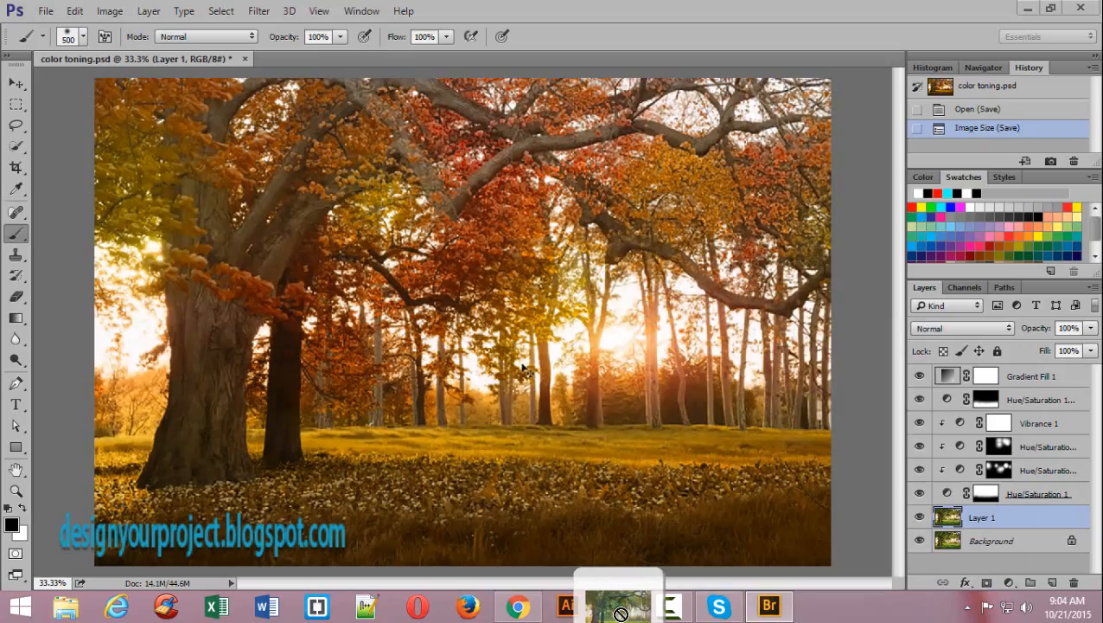
pyautogui.moveTo(621, 614); pyautogui.dragTo(498, 61)
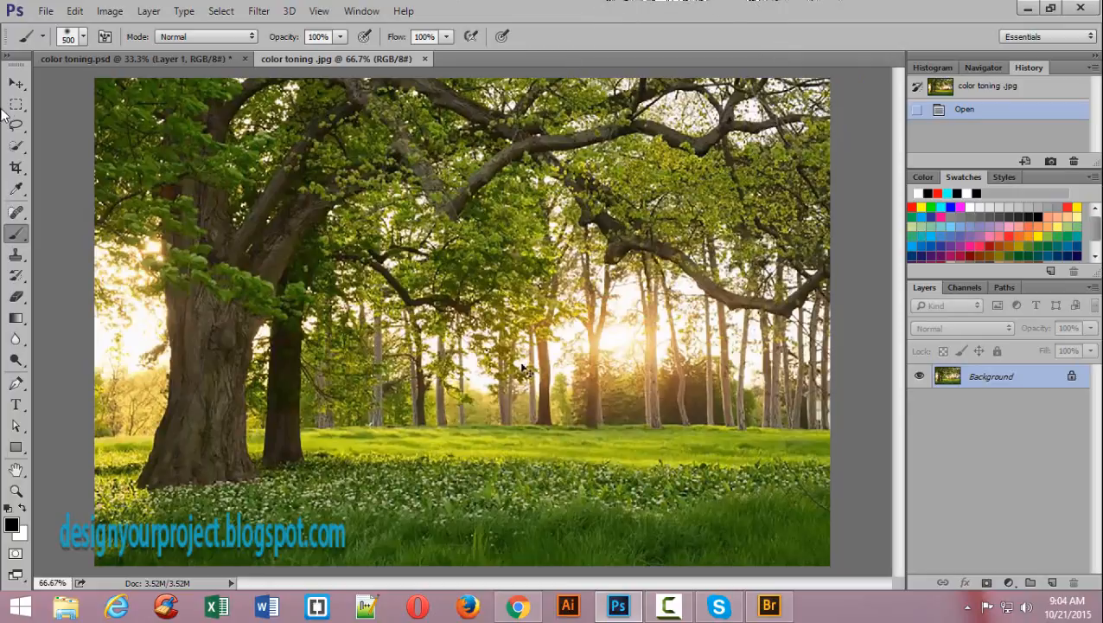
# - Duplicate the Background layer and hide the original Background
pyautogui.click(16, 83)
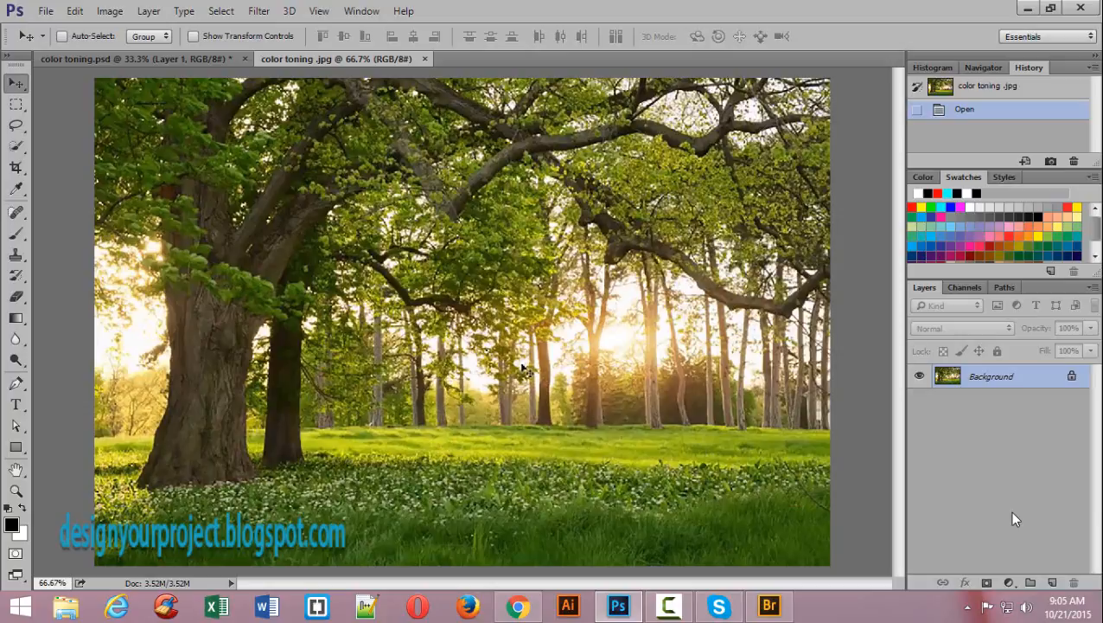
pyautogui.hotkey('ctrl', 'j')
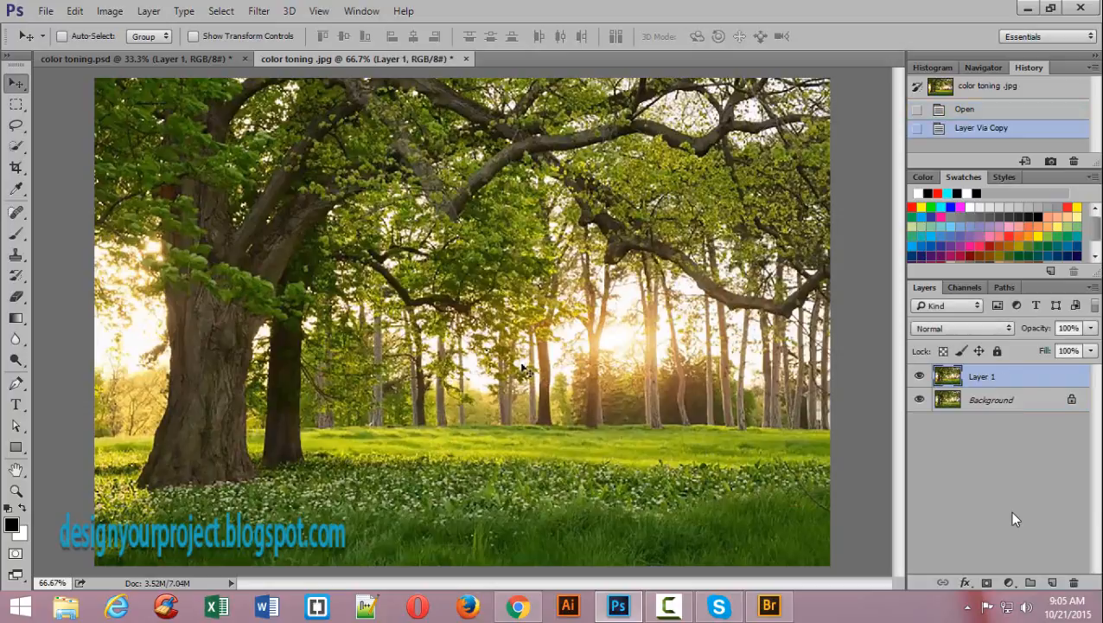
pyautogui.click(920, 400)
# - Examine the settings of the Hue/Saturation 1 adjustment in color toning.psd, and return to the JPG document
pyautogui.click(140, 59)
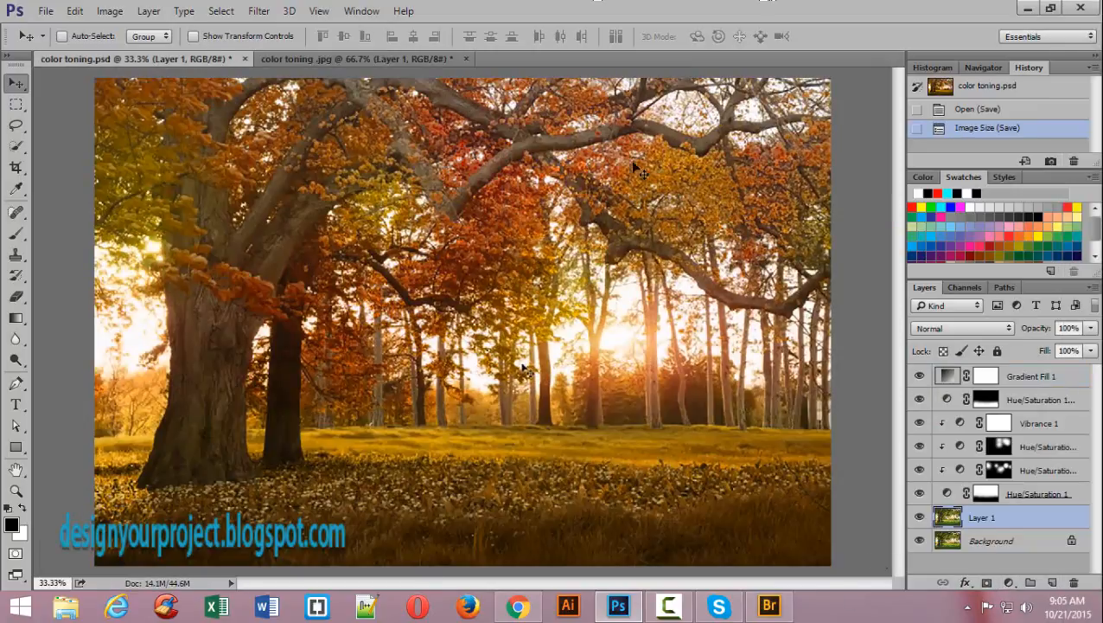
pyautogui.click(1036, 495)
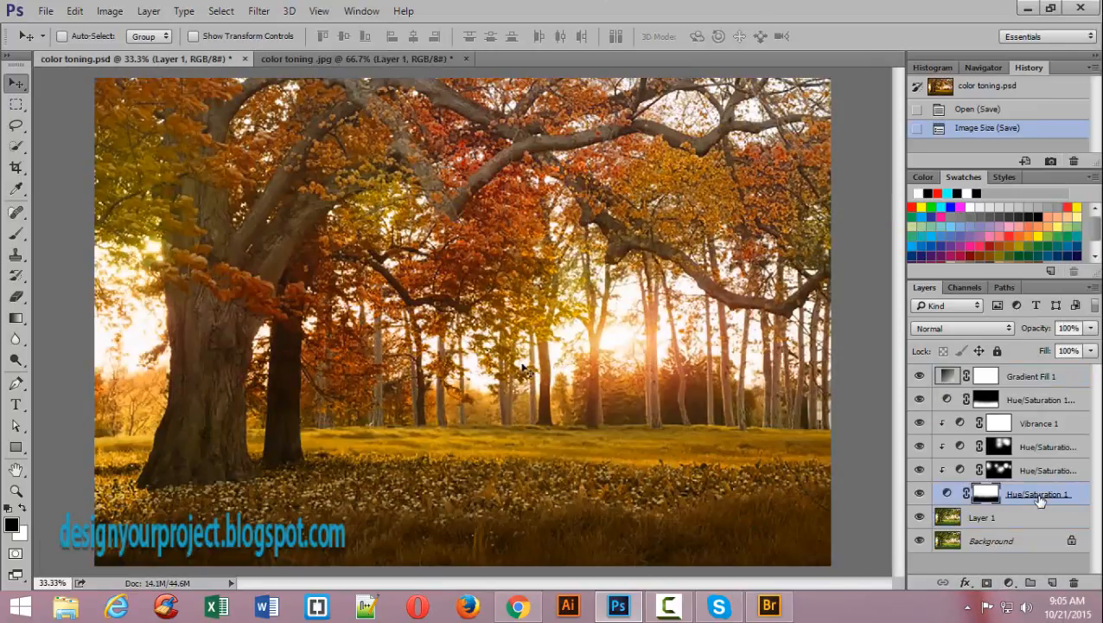
pyautogui.doubleClick(948, 494)
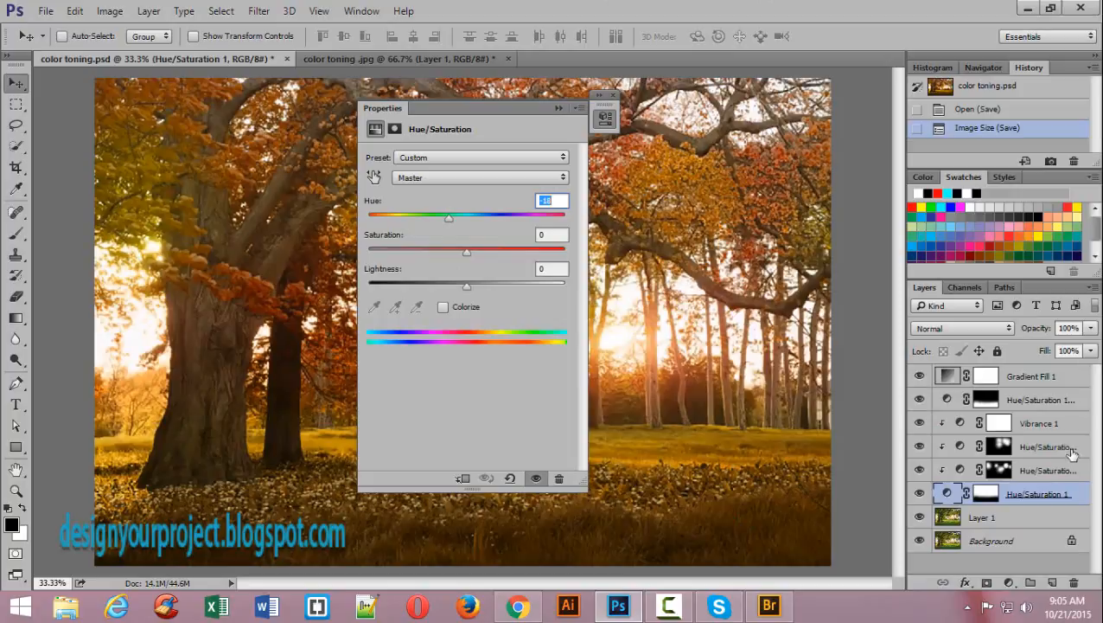
pyautogui.click(557, 108)
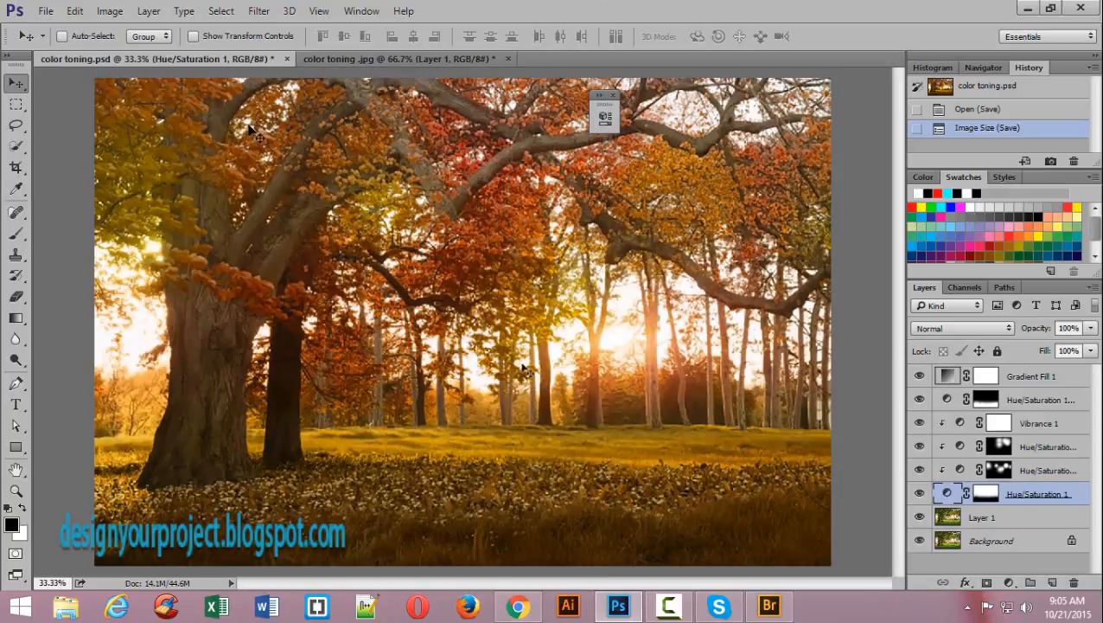
pyautogui.click(390, 57)
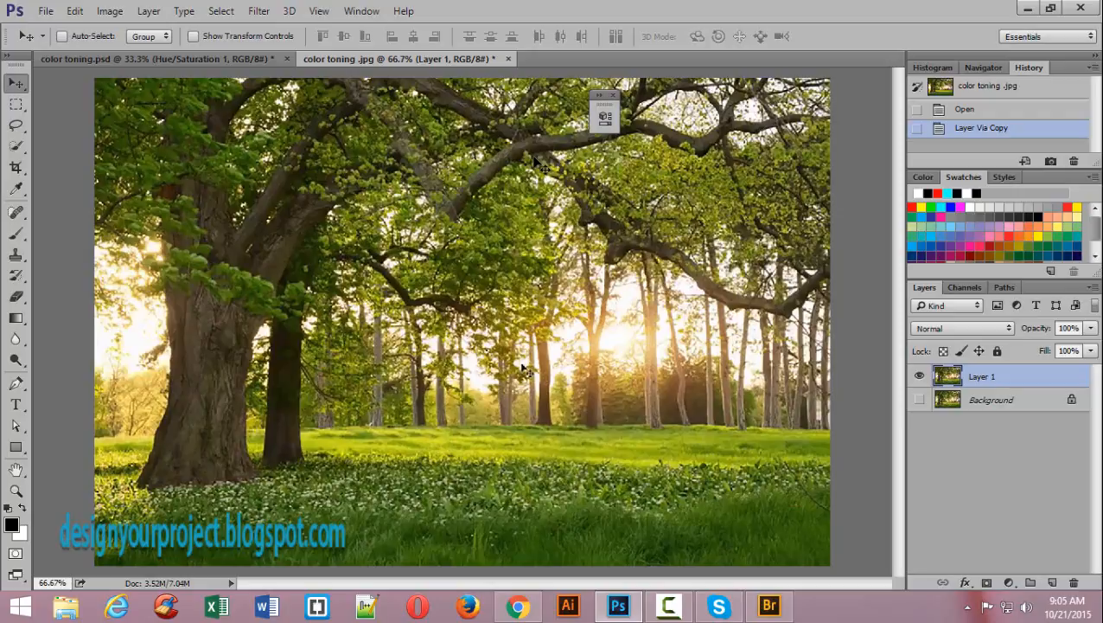
# - Examine the settings of the upper Hue/Saturation copy in color toning.psd, and return to the JPG document
pyautogui.click(57, 58)
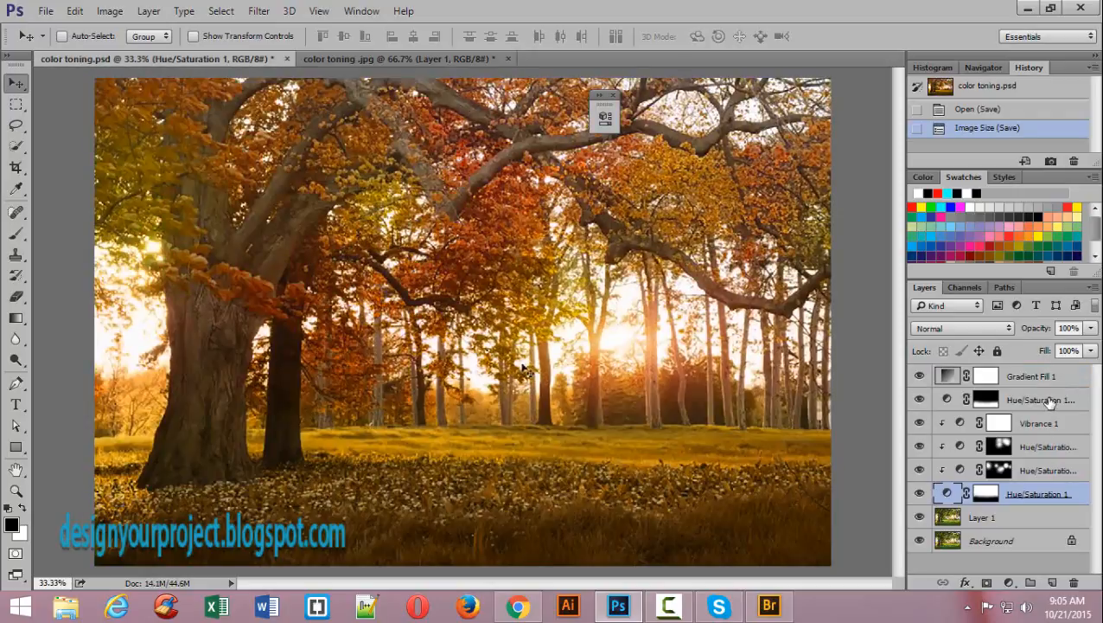
pyautogui.click(946, 404)
pyautogui.doubleClick(947, 400)
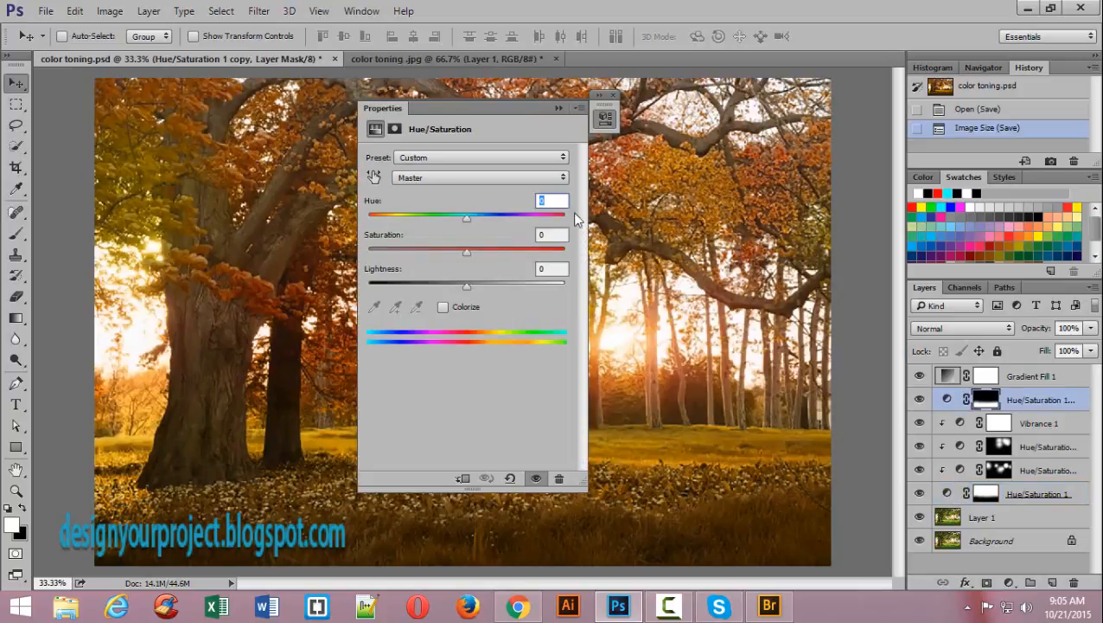
pyautogui.click(554, 107)
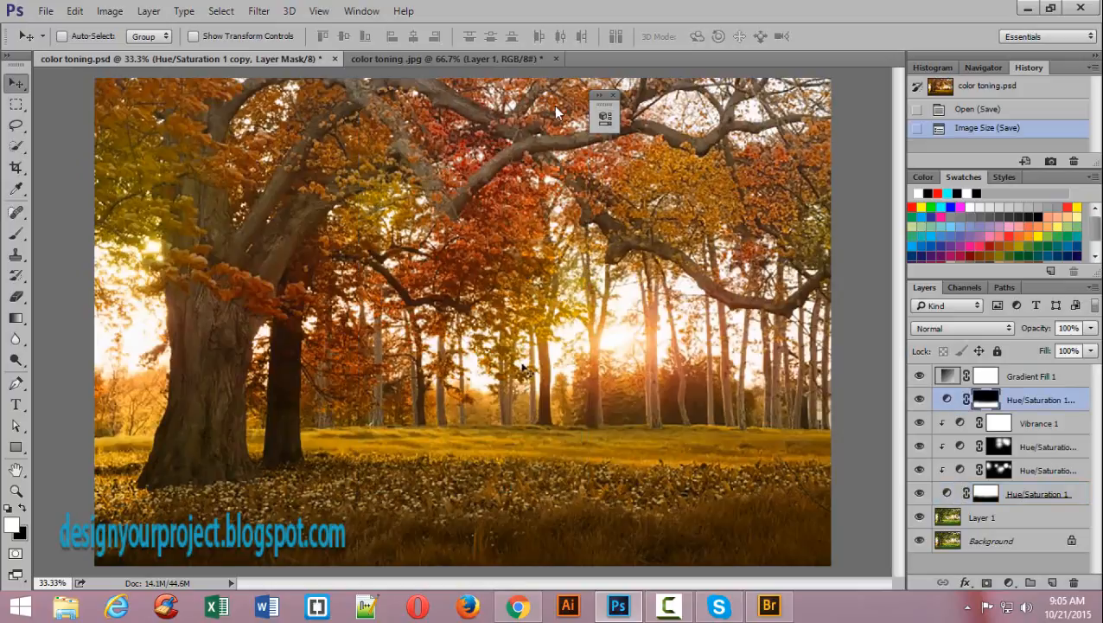
pyautogui.click(435, 58)
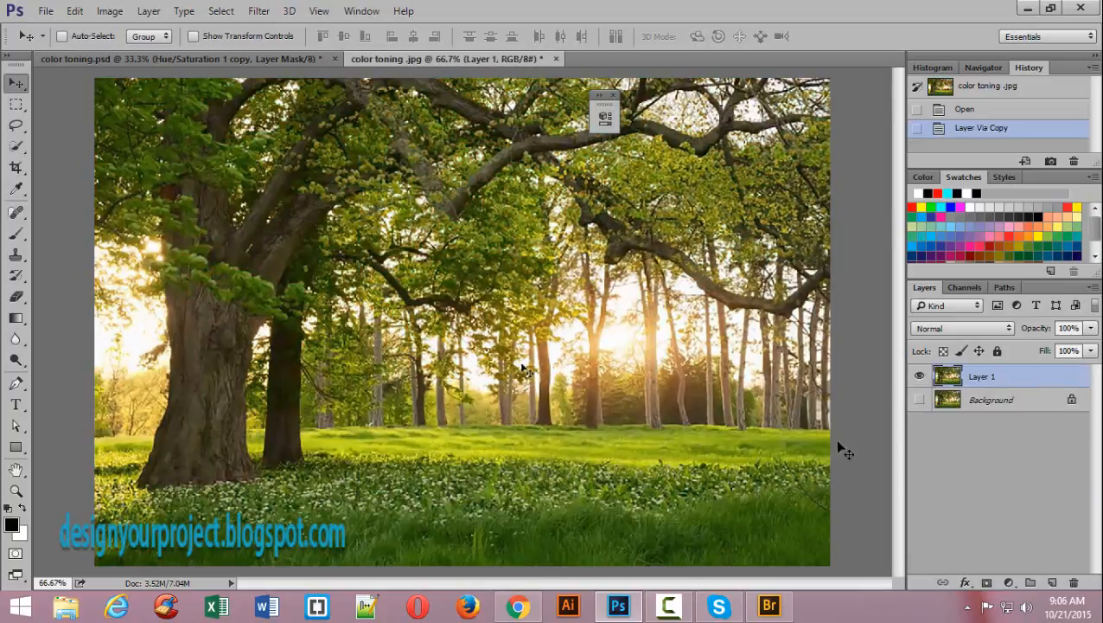
# - Add a Hue/Saturation adjustment layer above Layer 1 and set its colour range to Greens
pyautogui.click(910, 392)
pyautogui.click(1013, 586)
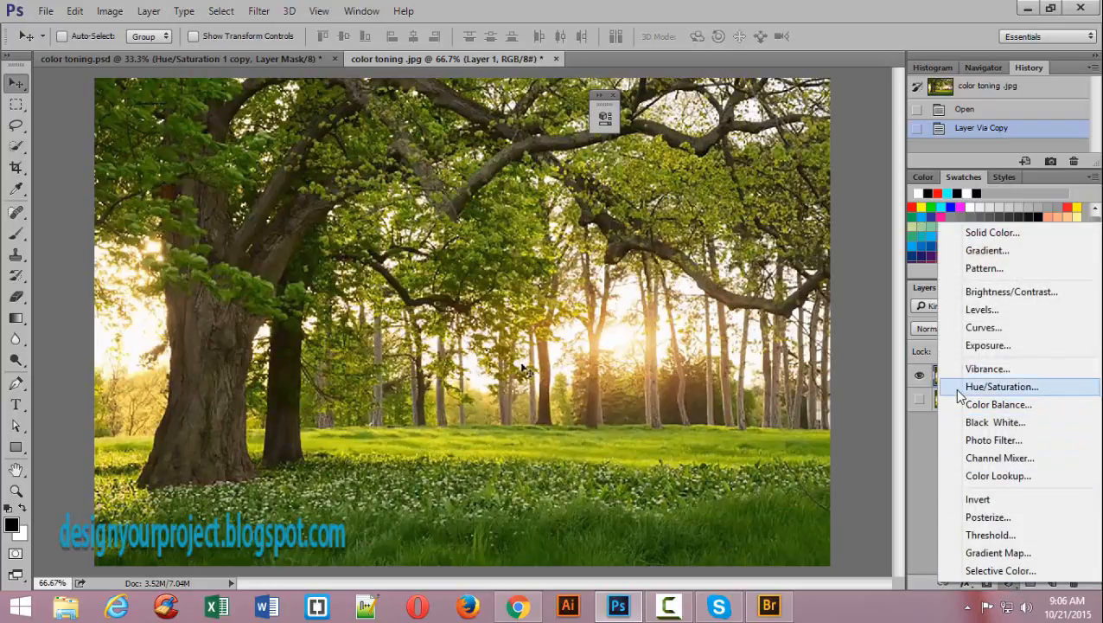
pyautogui.click(1028, 389)
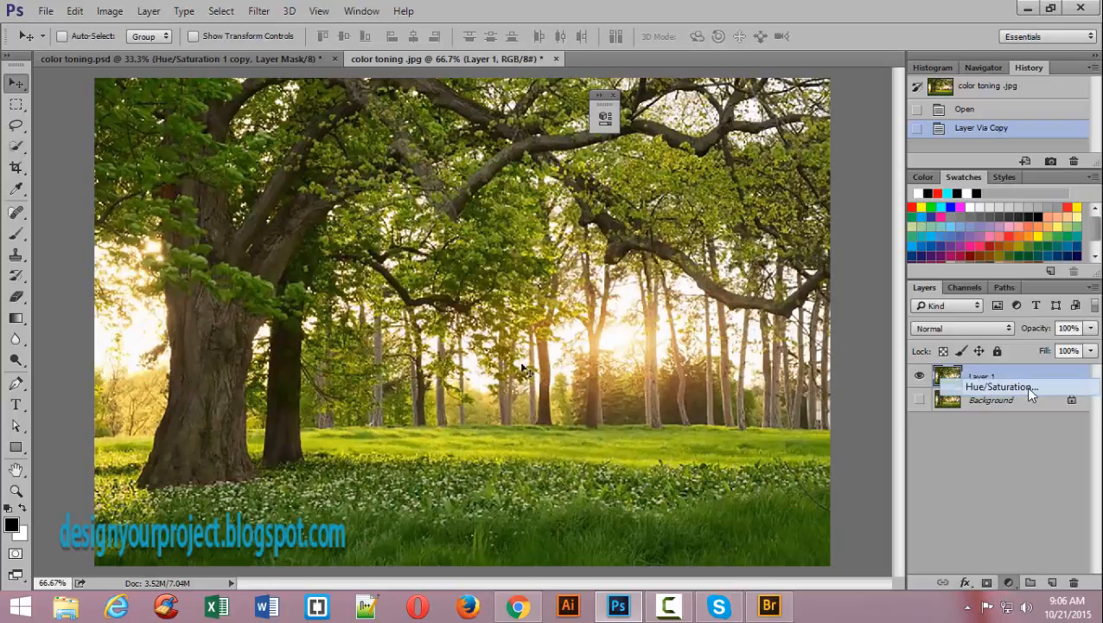
pyautogui.moveTo(472, 118); pyautogui.dragTo(691, 108)
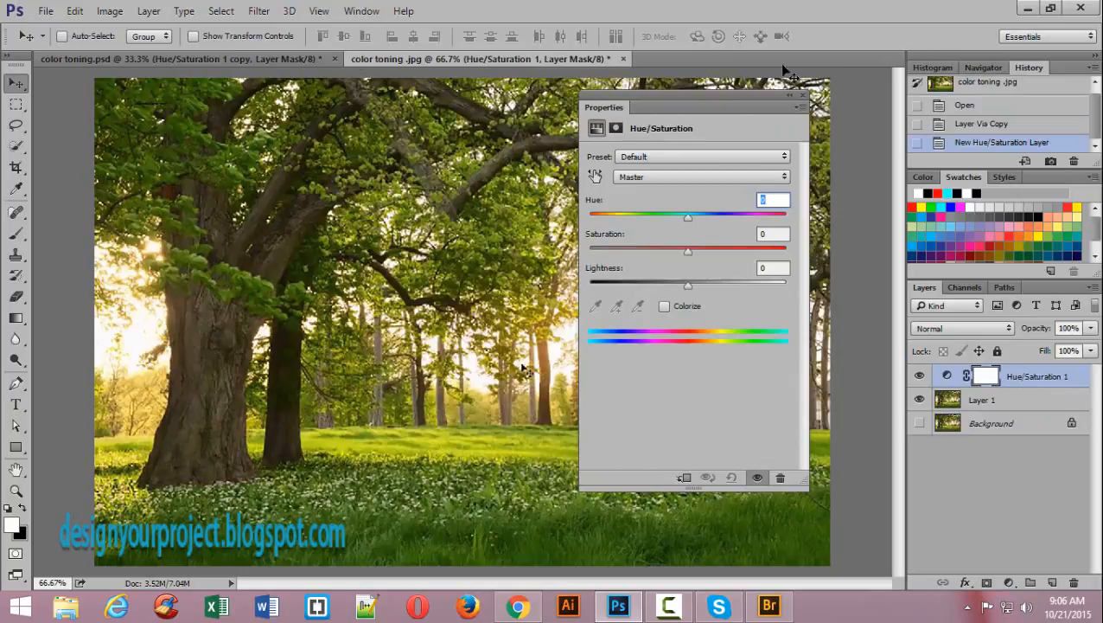
pyautogui.moveTo(668, 102); pyautogui.dragTo(681, 109)
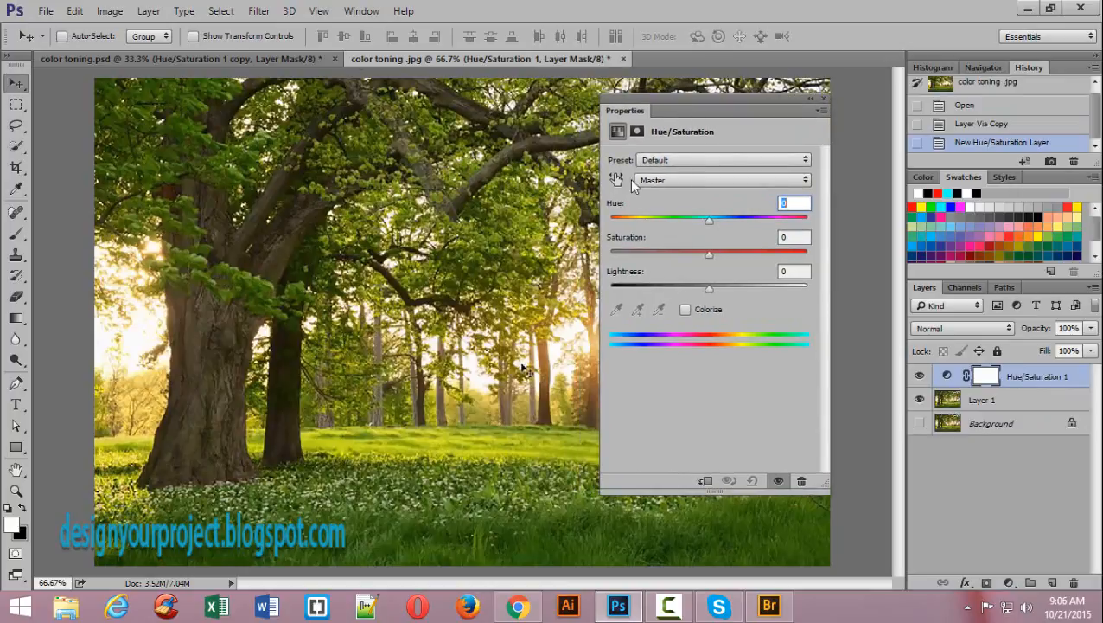
pyautogui.click(699, 179)
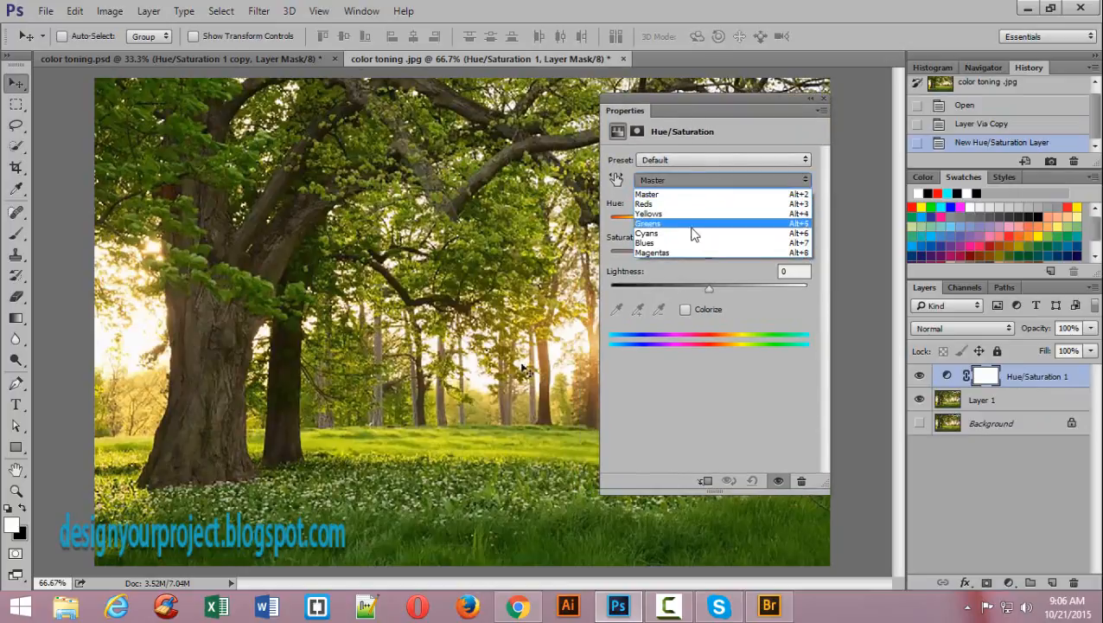
pyautogui.click(709, 224)
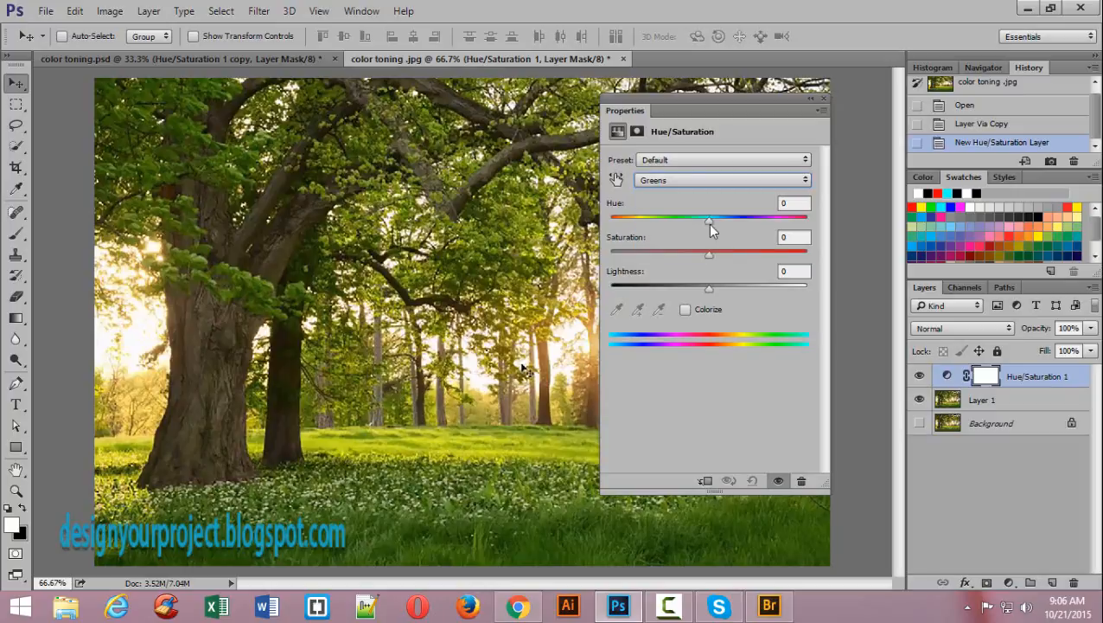
pyautogui.moveTo(751, 118)
pyautogui.mouseDown()
pyautogui.moveTo(733, 79)
pyautogui.moveTo(756, 114)
pyautogui.mouseUp()
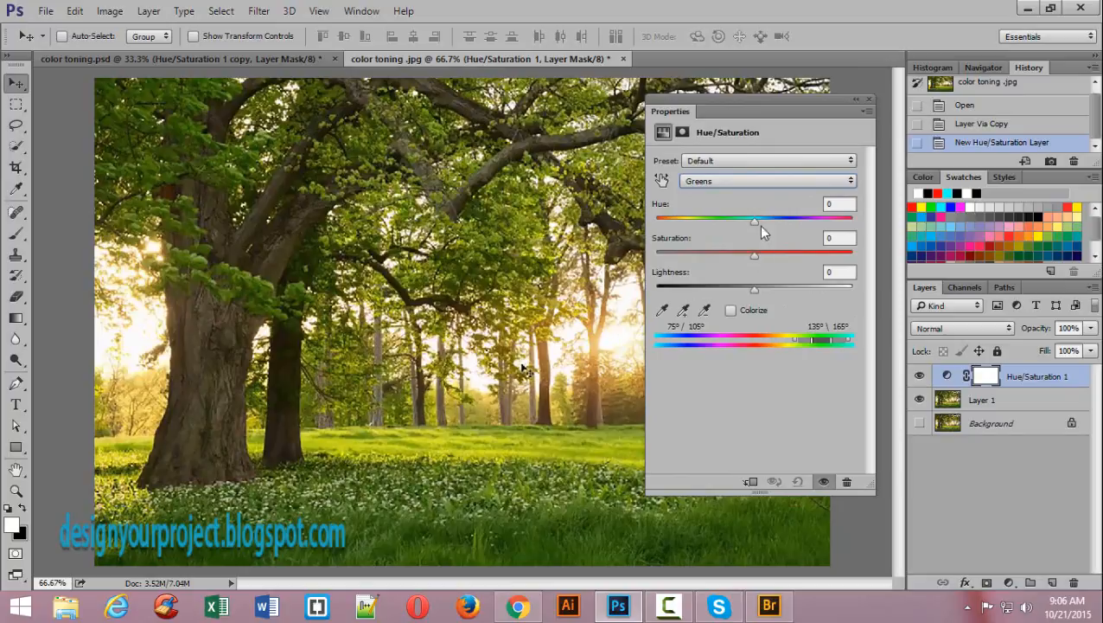
pyautogui.moveTo(751, 221)
pyautogui.mouseDown()
pyautogui.moveTo(670, 217)
pyautogui.moveTo(778, 223)
pyautogui.moveTo(727, 223)
pyautogui.moveTo(751, 226)
pyautogui.mouseUp()
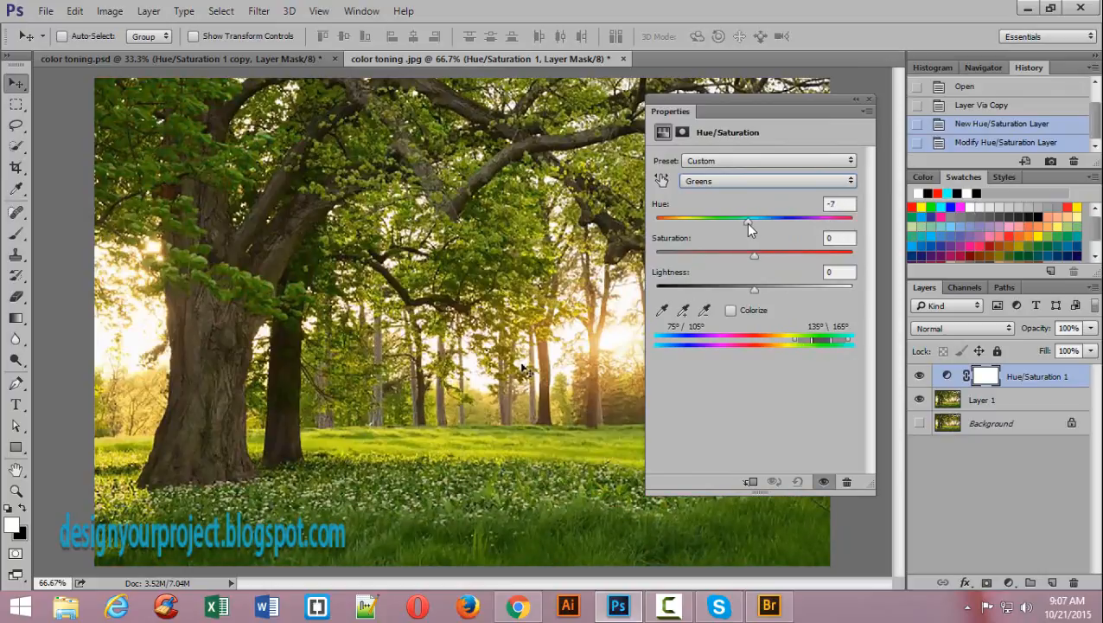
pyautogui.click(839, 204)
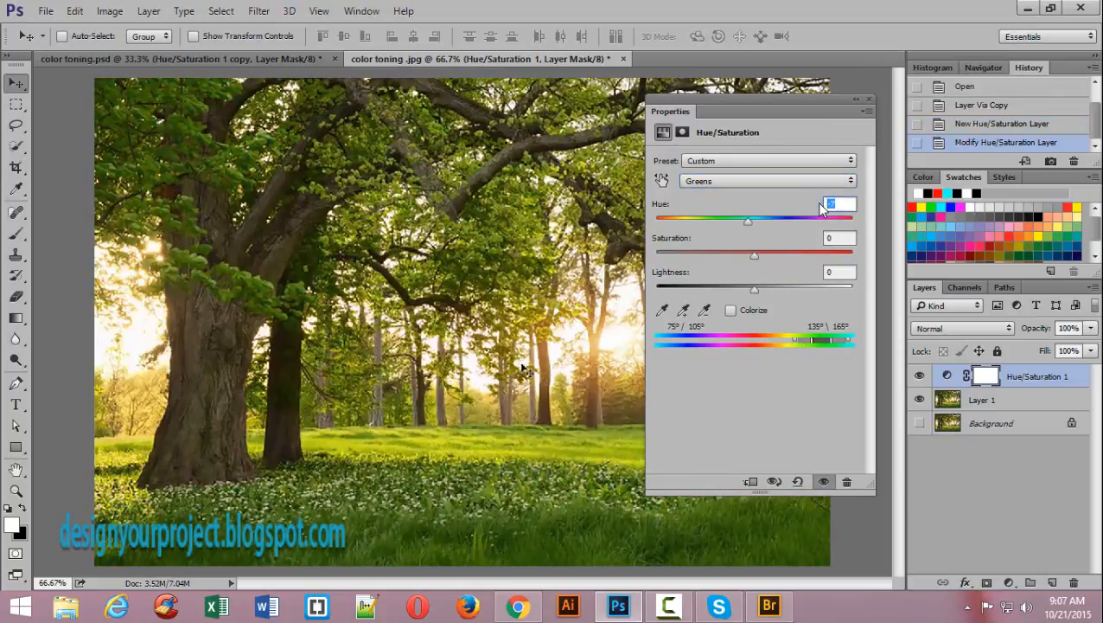
pyautogui.write('0')
# - Extend the Greens range's lower falloff to 1° and set its Hue to -60
pyautogui.moveTo(795, 343); pyautogui.dragTo(757, 338)
pyautogui.moveTo(755, 223); pyautogui.dragTo(702, 228)
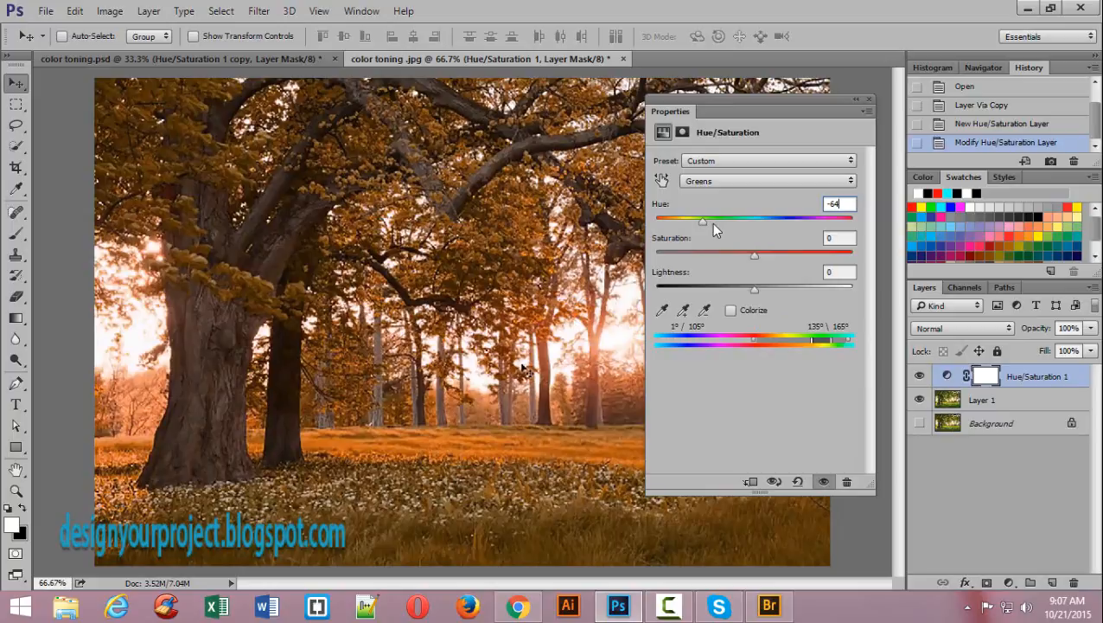
pyautogui.write('-60')
pyautogui.press('BackSpace')
pyautogui.press('BackSpace')
pyautogui.press('BackSpace')
pyautogui.press('BackSpace')
pyautogui.press('BackSpace')
pyautogui.write('60')
# - Adjust the Greens range limits to 24°/94° and 134°\173°, and collapse the adjustment's properties
pyautogui.moveTo(852, 345); pyautogui.dragTo(850, 345)
pyautogui.moveTo(811, 337); pyautogui.dragTo(812, 337)
pyautogui.moveTo(815, 337); pyautogui.dragTo(821, 345)
pyautogui.moveTo(809, 341)
pyautogui.mouseDown()
pyautogui.moveTo(753, 344)
pyautogui.moveTo(812, 353)
pyautogui.mouseUp()
pyautogui.moveTo(749, 341); pyautogui.dragTo(805, 336)
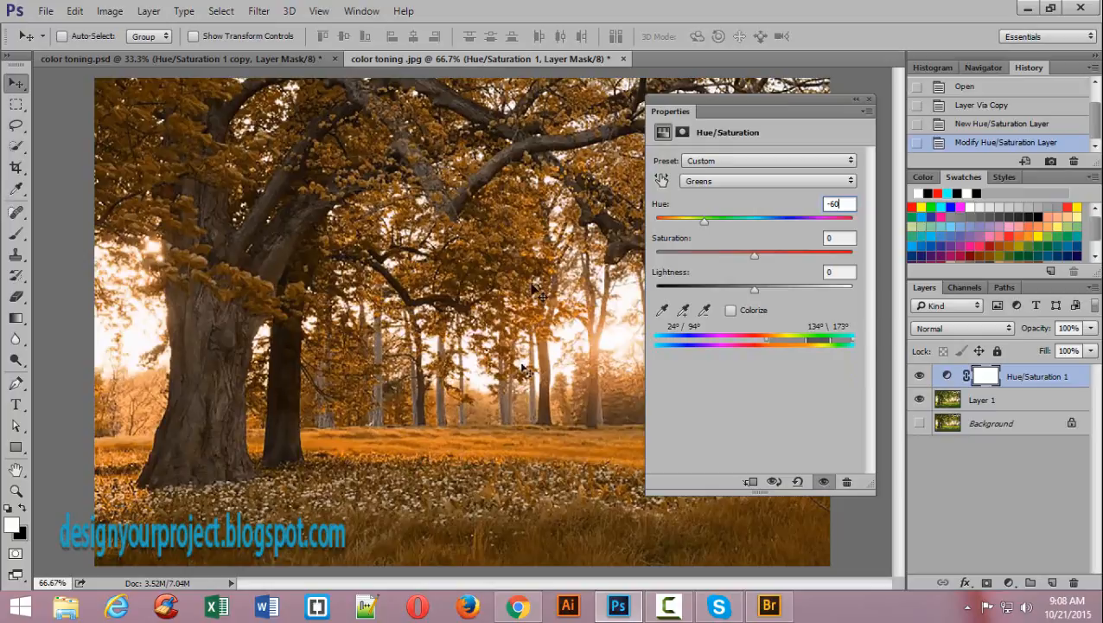
pyautogui.click(857, 104)
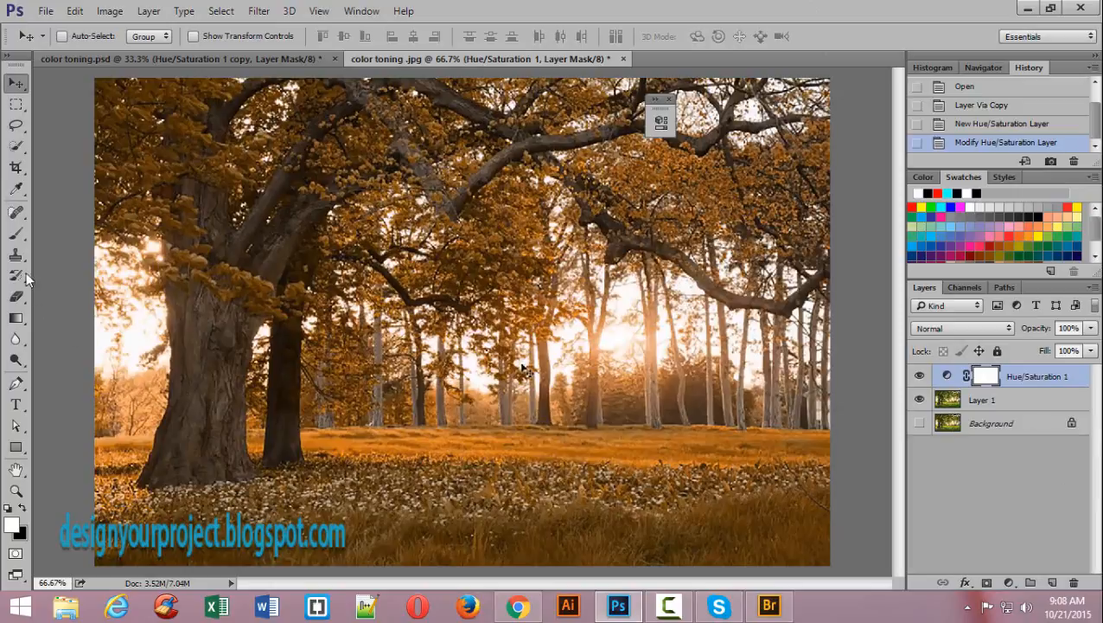
# - With a black 500 px Brush, try painting the ground out of the Hue/Saturation 1 mask, and undo the stroke
pyautogui.moveTo(15, 232); pyautogui.dragTo(53, 233)
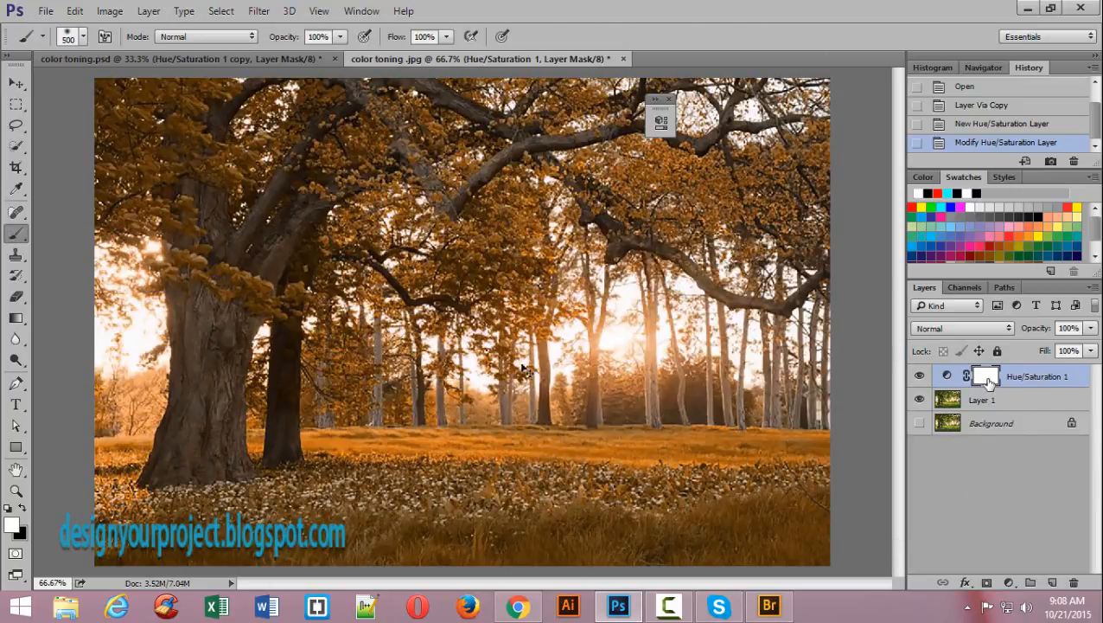
pyautogui.click(23, 509)
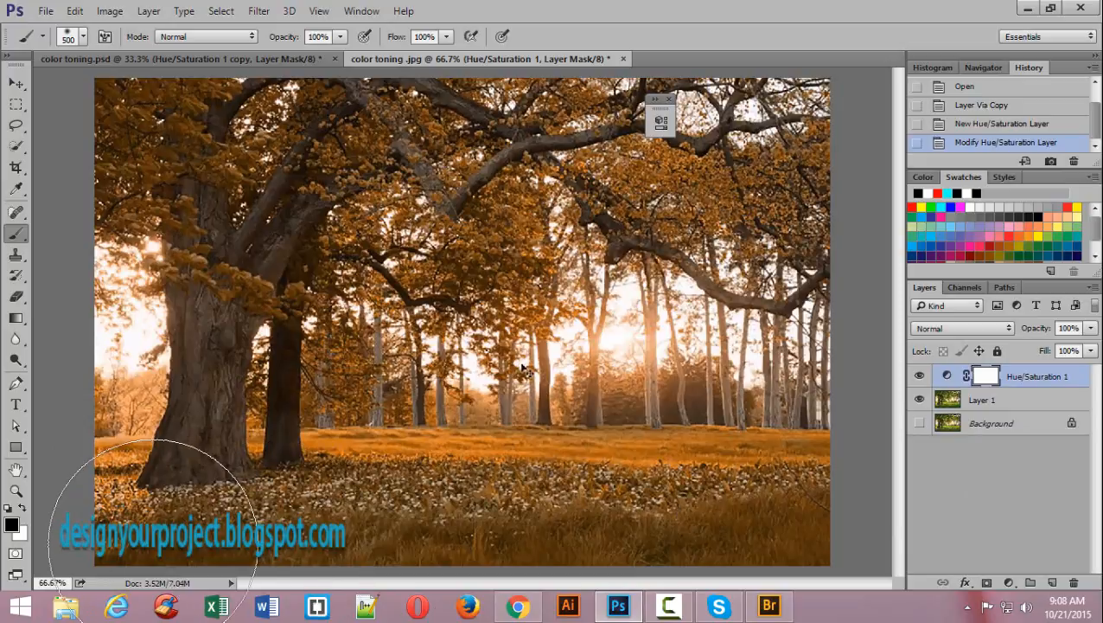
pyautogui.moveTo(156, 544)
pyautogui.mouseDown()
pyautogui.moveTo(238, 562)
pyautogui.moveTo(885, 561)
pyautogui.moveTo(182, 553)
pyautogui.mouseUp()
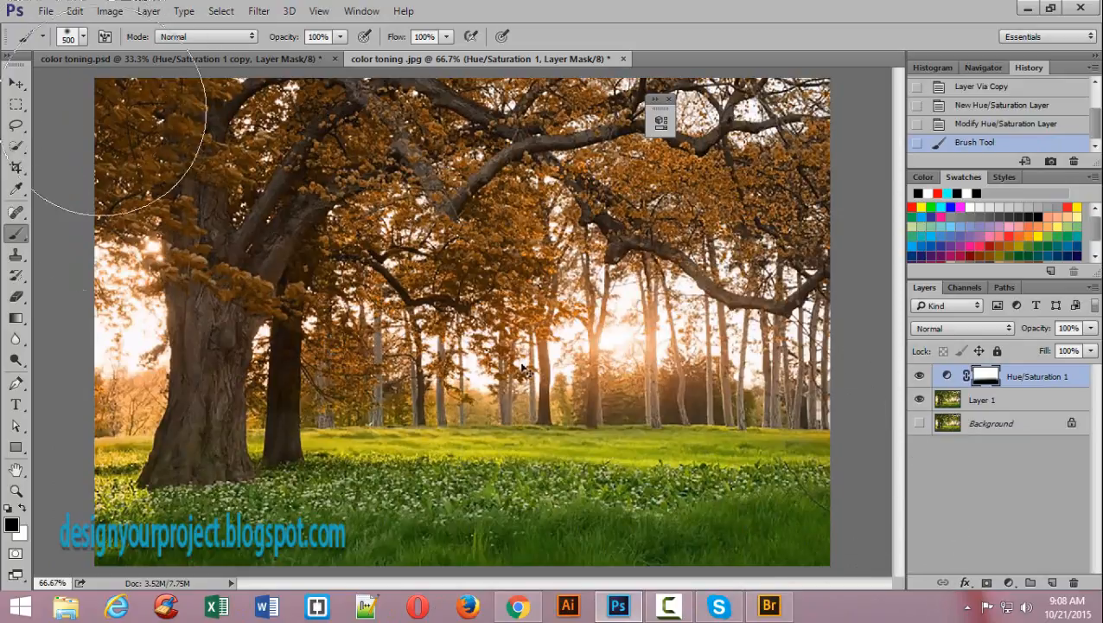
pyautogui.hotkey('ctrl', 'z')
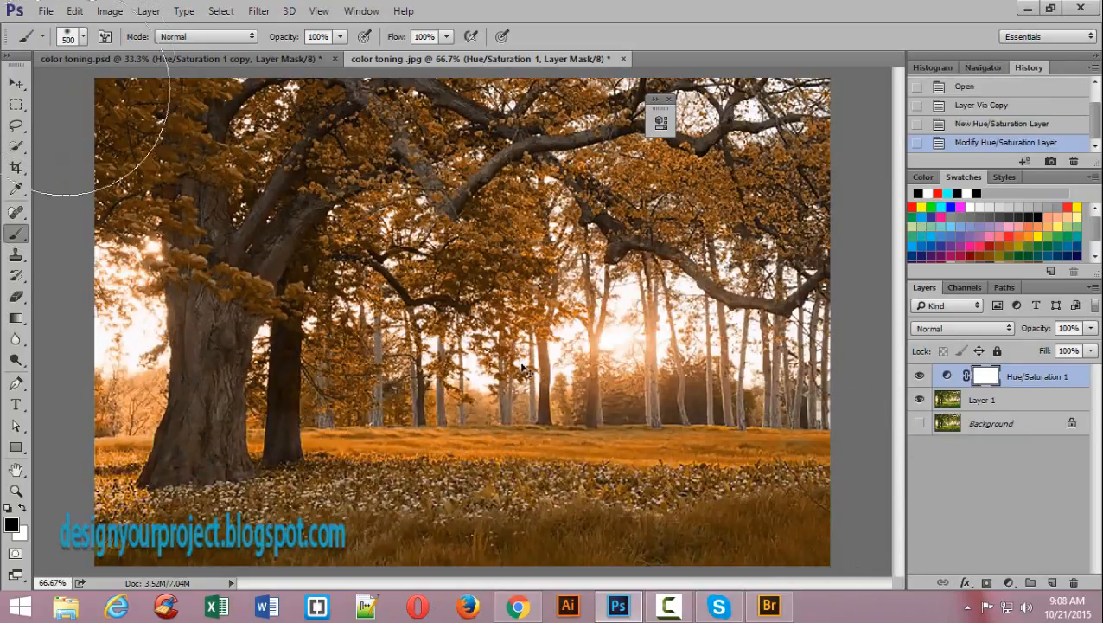
# - Set the brush hardness to 55% and paint the whole grassy ground black on the Hue/Saturation 1 mask
pyautogui.click(83, 40)
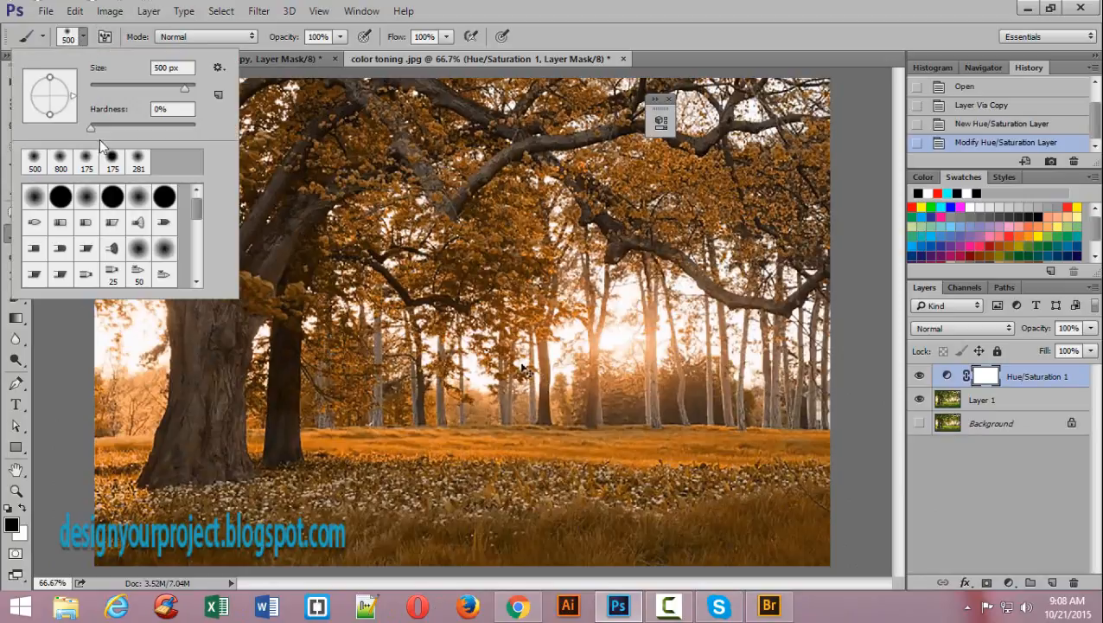
pyautogui.moveTo(99, 129); pyautogui.dragTo(149, 145)
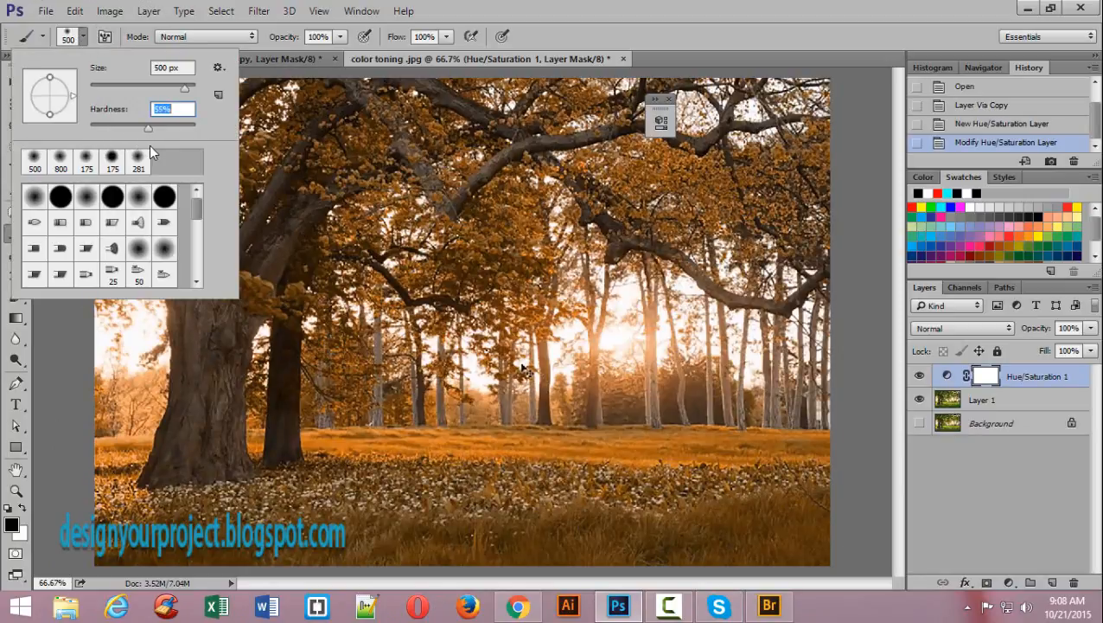
pyautogui.click(690, 44)
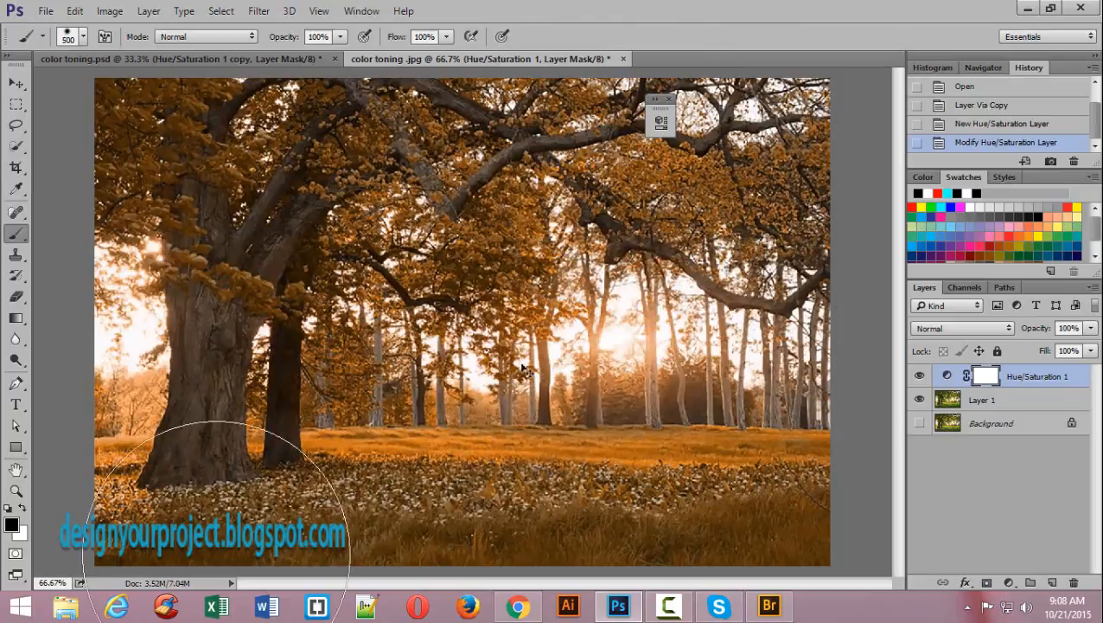
pyautogui.moveTo(173, 536)
pyautogui.mouseDown()
pyautogui.moveTo(260, 519)
pyautogui.moveTo(856, 540)
pyautogui.moveTo(658, 562)
pyautogui.moveTo(251, 557)
pyautogui.moveTo(259, 581)
pyautogui.mouseUp()
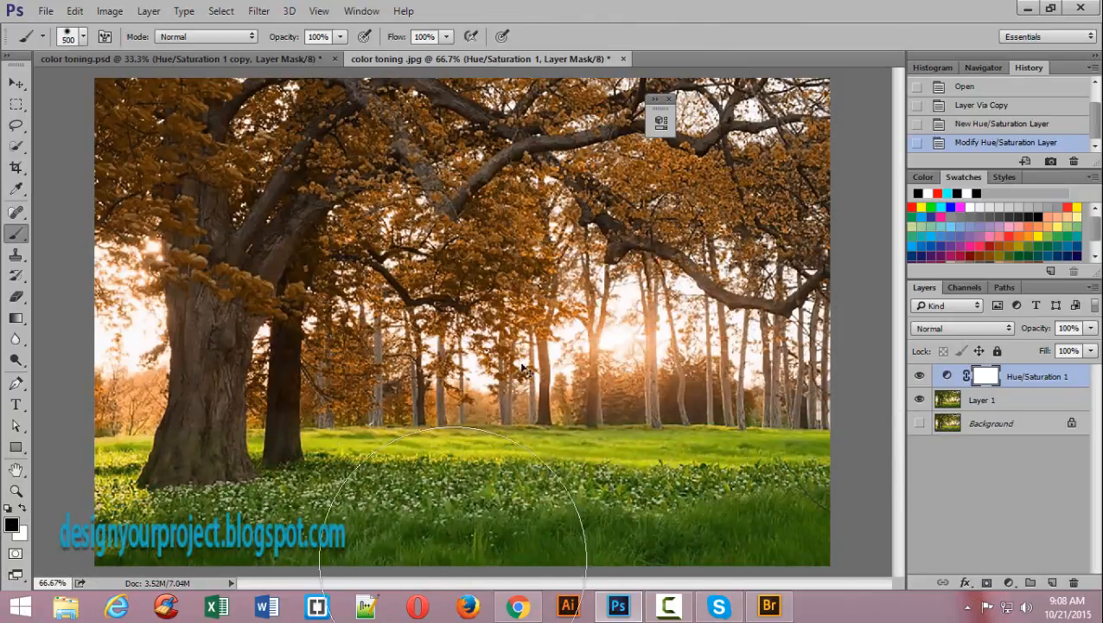
pyautogui.click(873, 571)
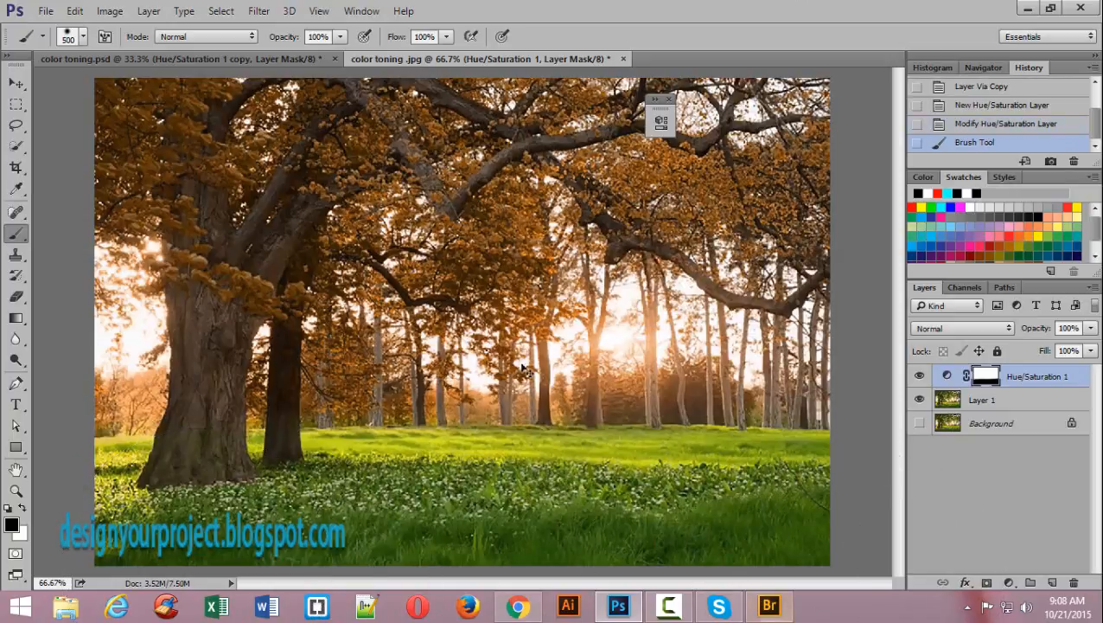
# - Duplicate Hue/Saturation 1, load the copy's mask as a selection, and fill the tree area of that mask with black
pyautogui.click(1064, 385)
pyautogui.hotkey('ctrl', 'j')
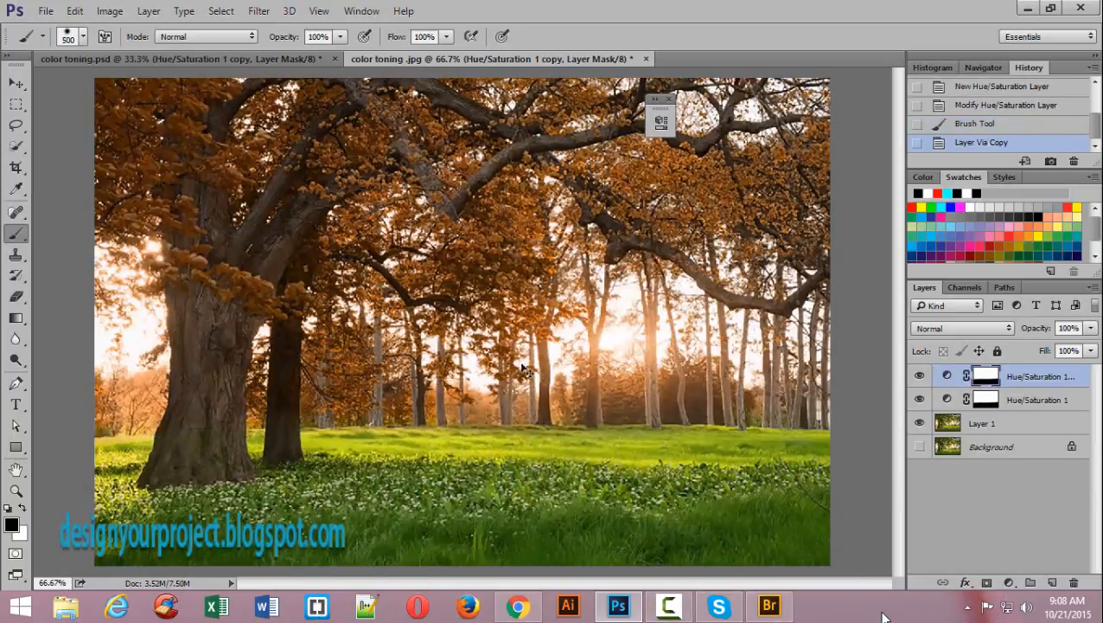
pyautogui.keyDown('ctrl'); pyautogui.click(987, 377); pyautogui.keyUp('ctrl')
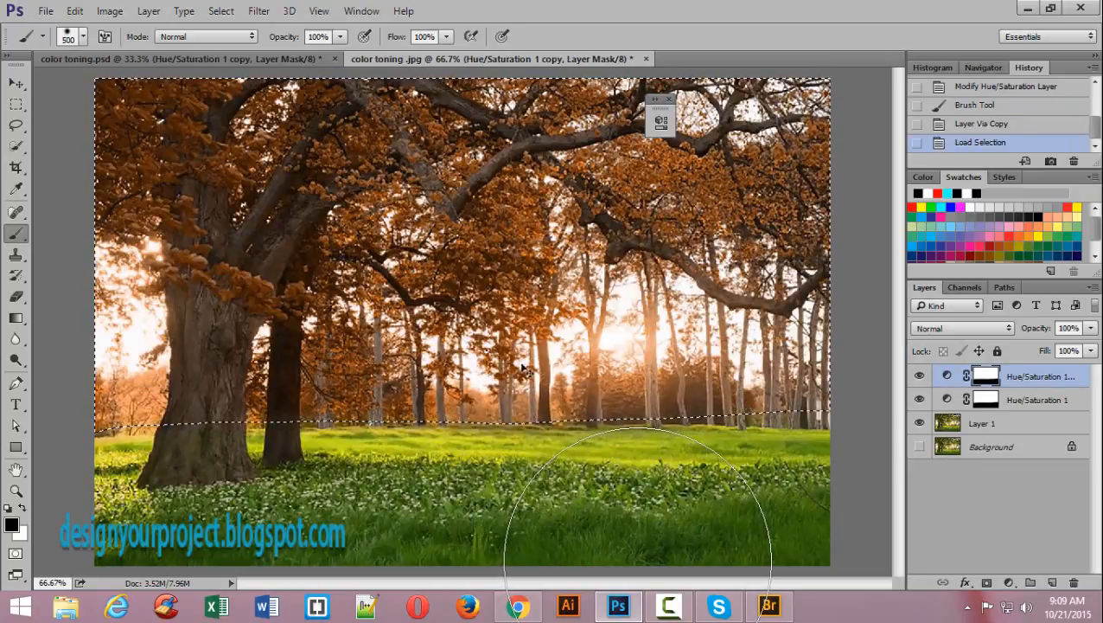
pyautogui.moveTo(741, 619)
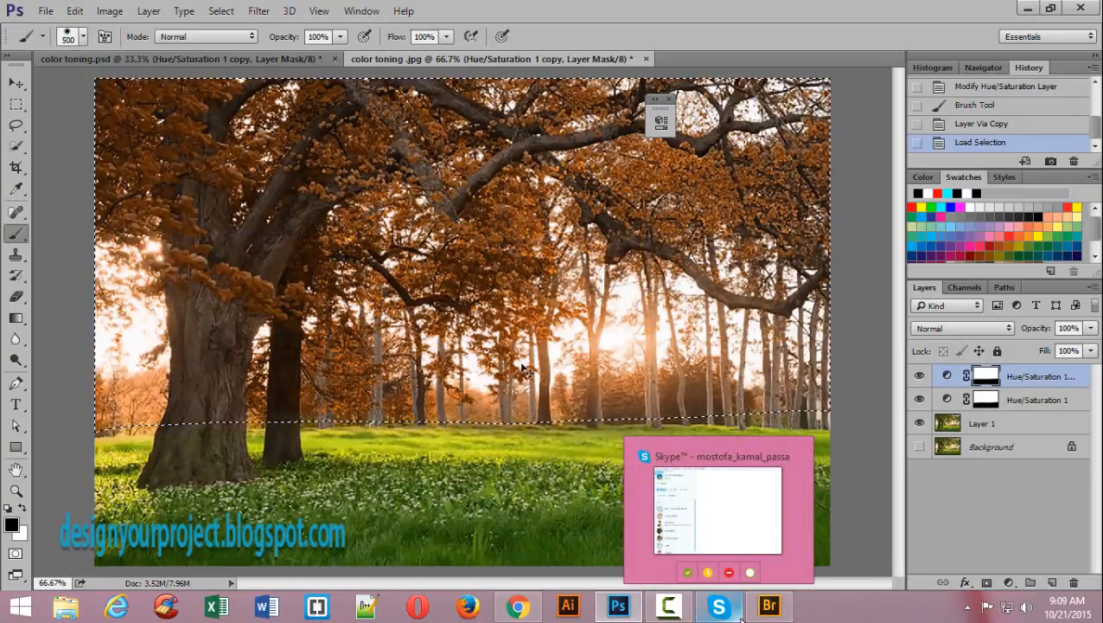
pyautogui.hotkey('ctrl', 'BackSpace')
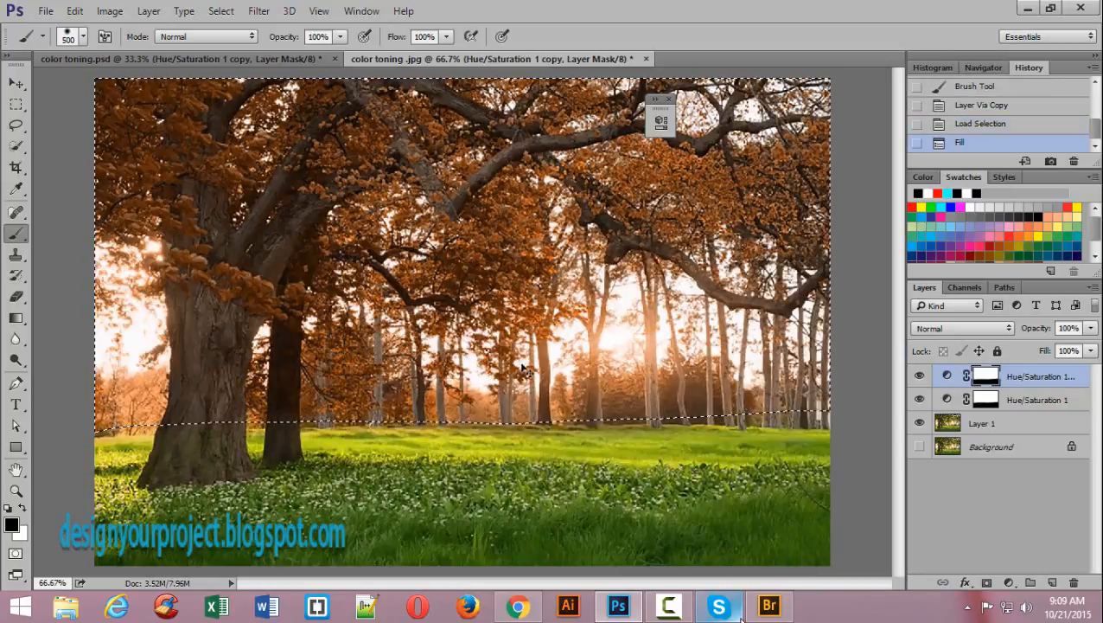
pyautogui.hotkey('alt', 'BackSpace')
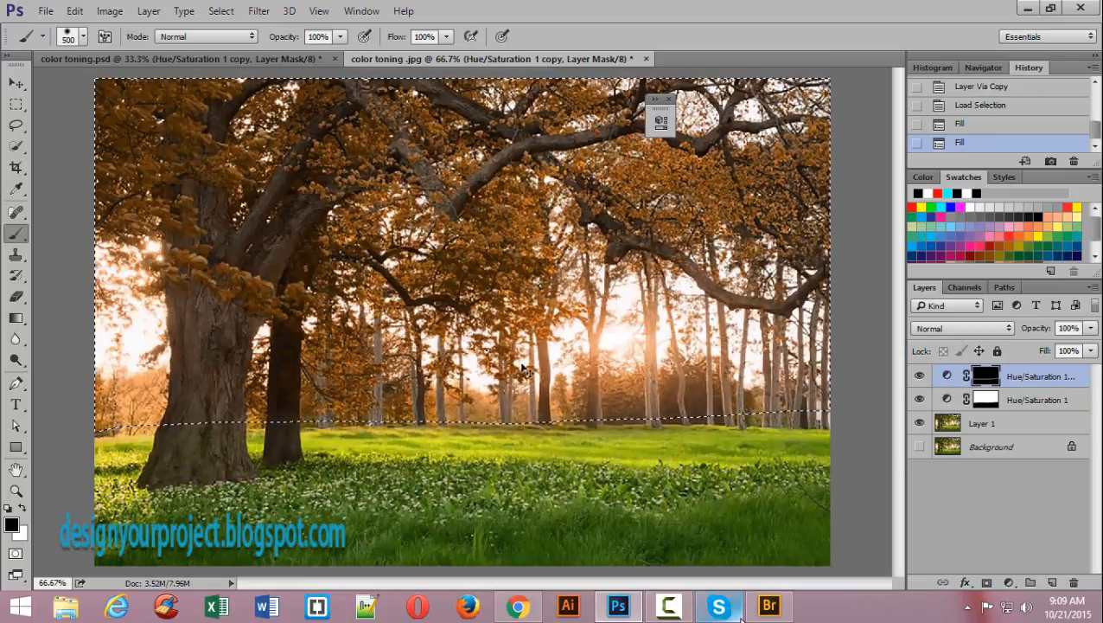
# - Invert the selection to the ground and fill it with white on the copy's mask, then clear the selection
pyautogui.hotkey('ctrl', 'shift', 'i')
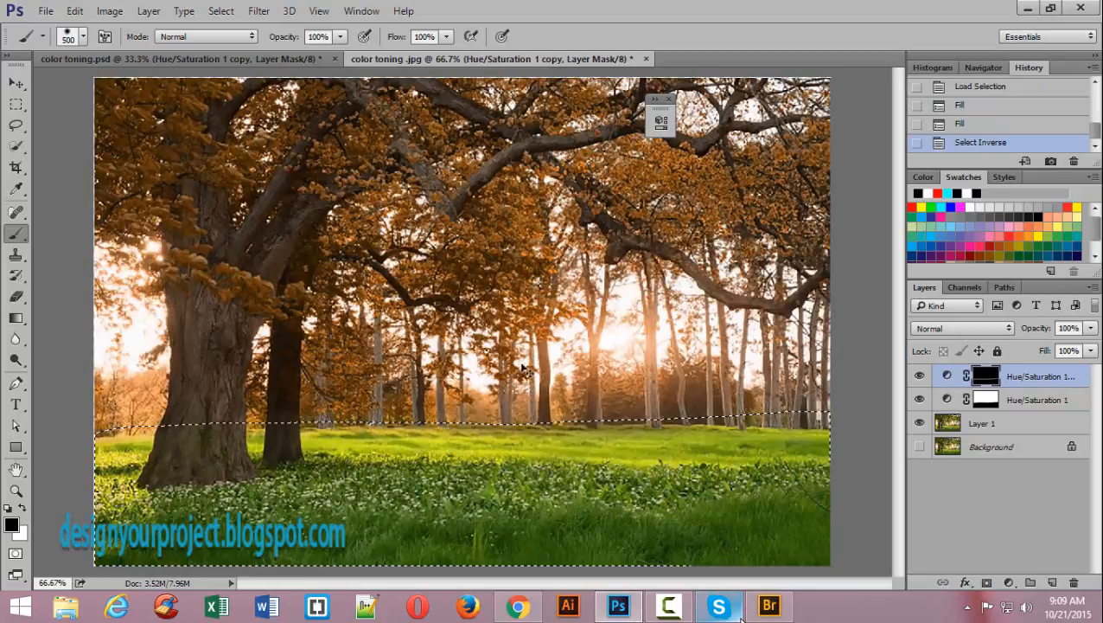
pyautogui.hotkey('alt', 'BackSpace')
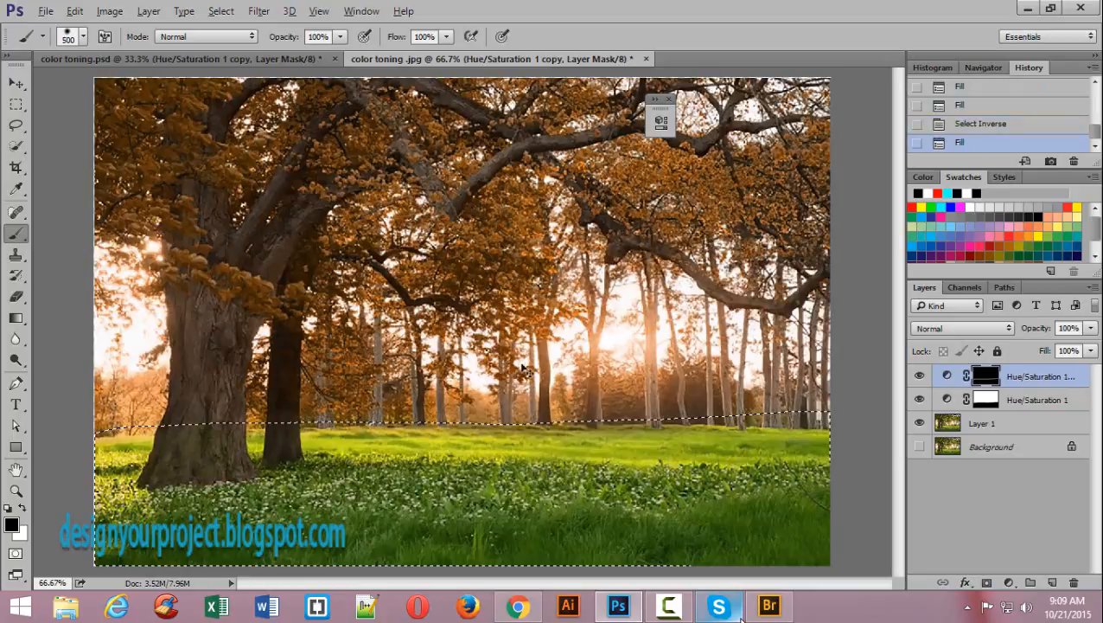
pyautogui.hotkey('alt', 'BackSpace')
pyautogui.hotkey('alt', 'BackSpace')
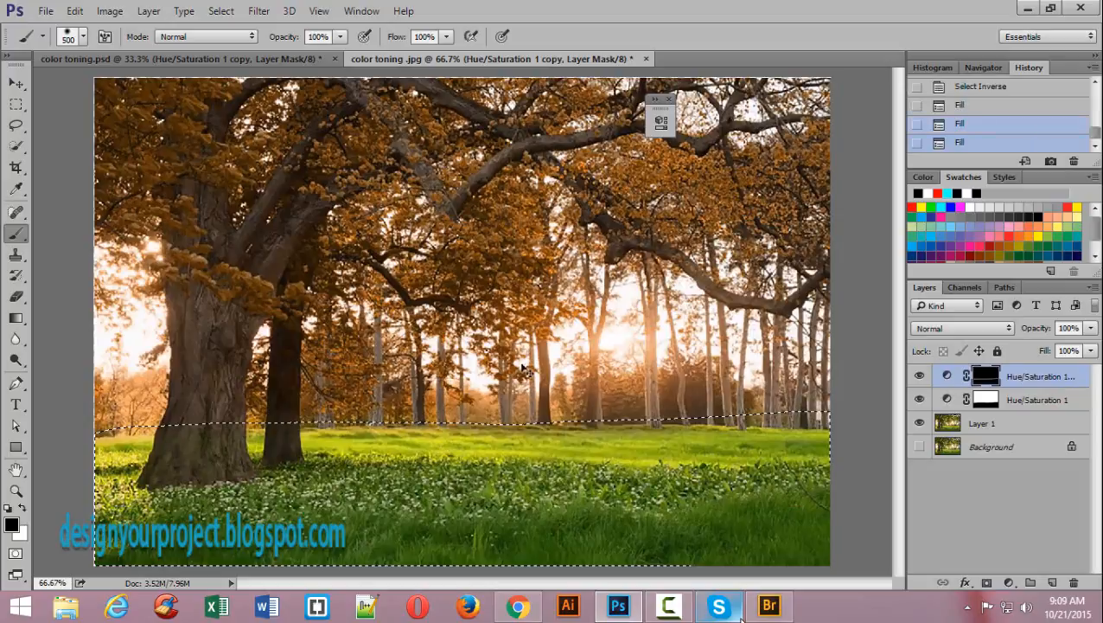
pyautogui.hotkey('alt', 'BackSpace')
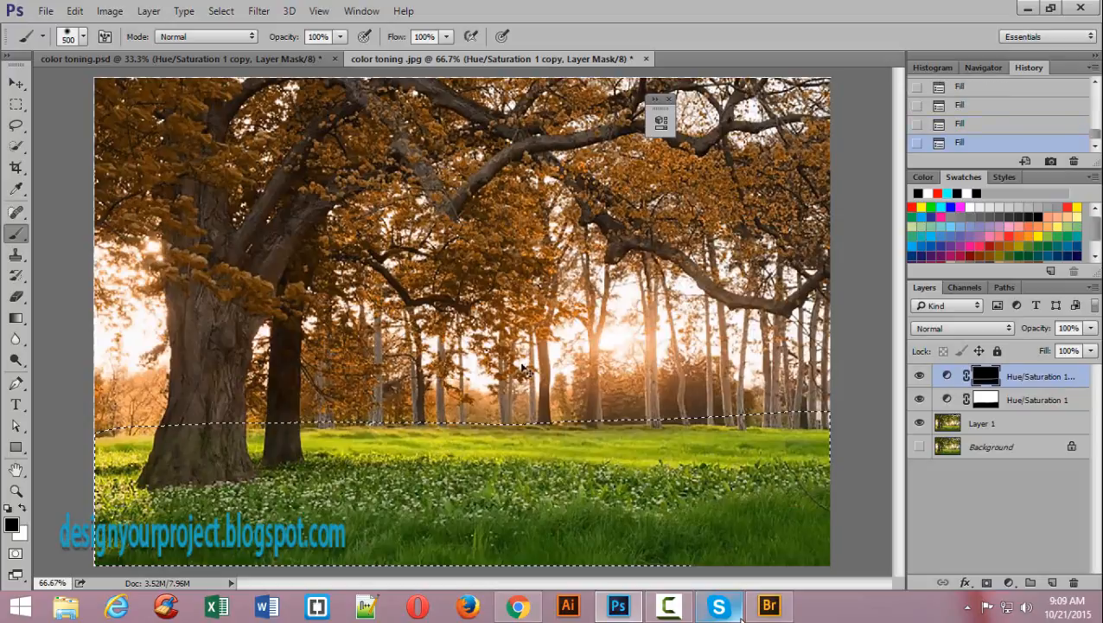
pyautogui.hotkey('ctrl', 'BackSpace')
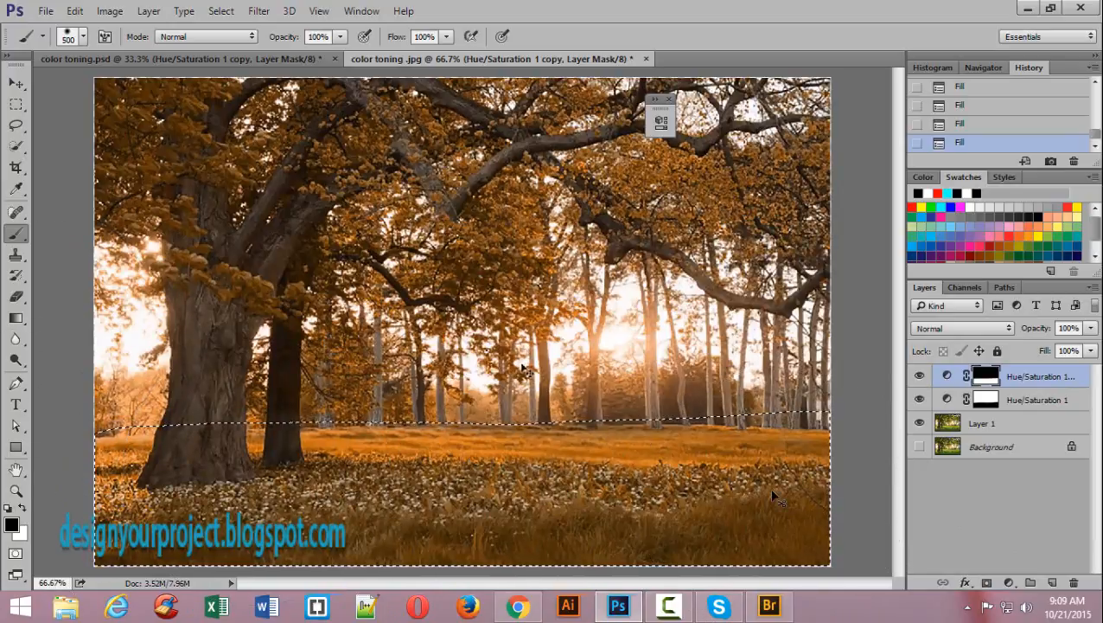
pyautogui.hotkey('ctrl', 'd')
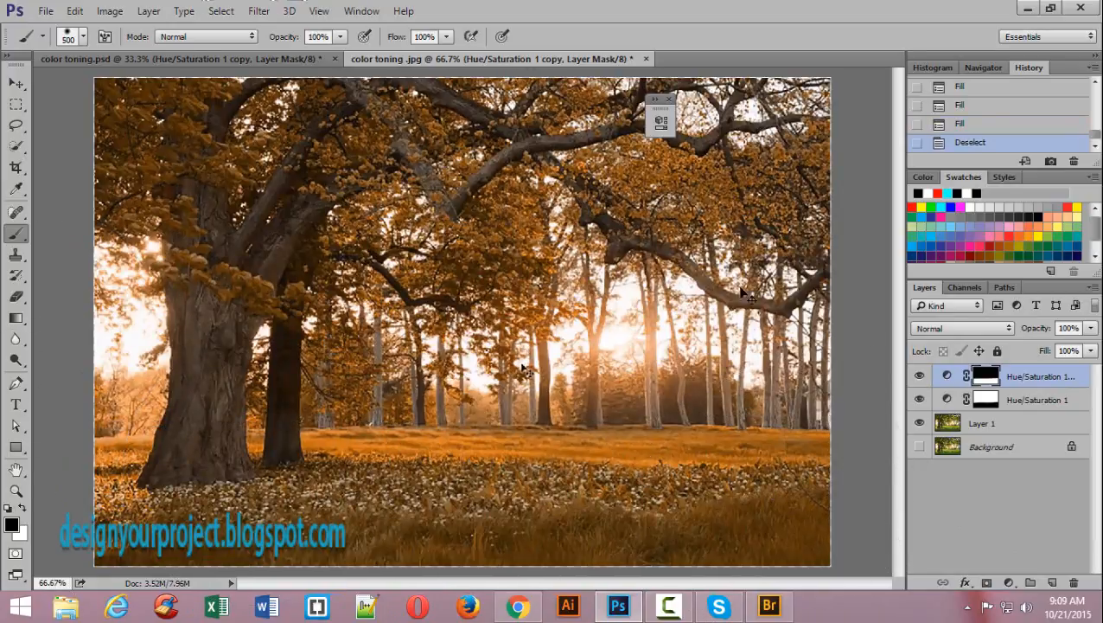
# - Set the Greens Hue of the ground's Hue/Saturation copy to -40 and compare the image with its previous state
pyautogui.click(920, 377)
pyautogui.click(920, 377)
pyautogui.doubleClick(949, 376)
pyautogui.moveTo(497, 110); pyautogui.dragTo(873, 109)
pyautogui.click(868, 180)
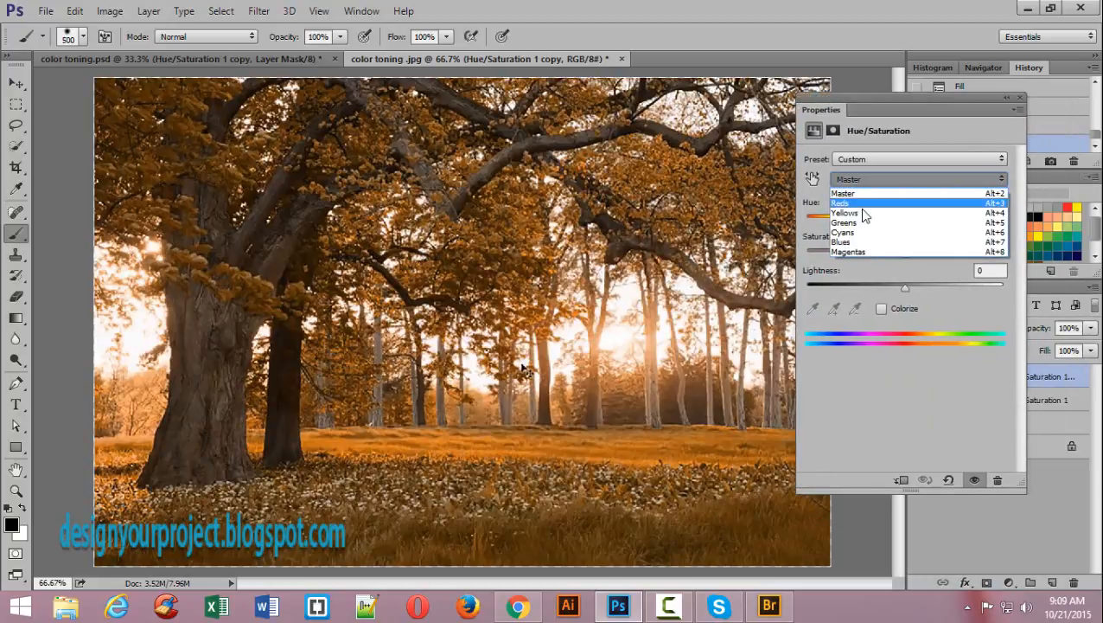
pyautogui.click(863, 224)
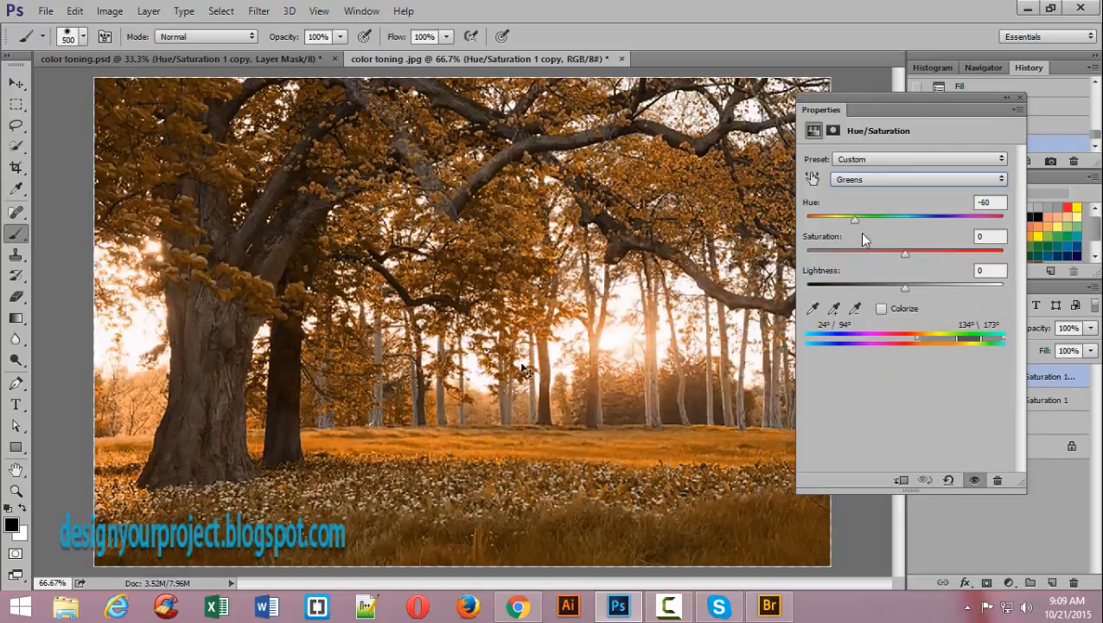
pyautogui.moveTo(854, 220)
pyautogui.mouseDown()
pyautogui.moveTo(870, 220)
pyautogui.moveTo(860, 218)
pyautogui.mouseUp()
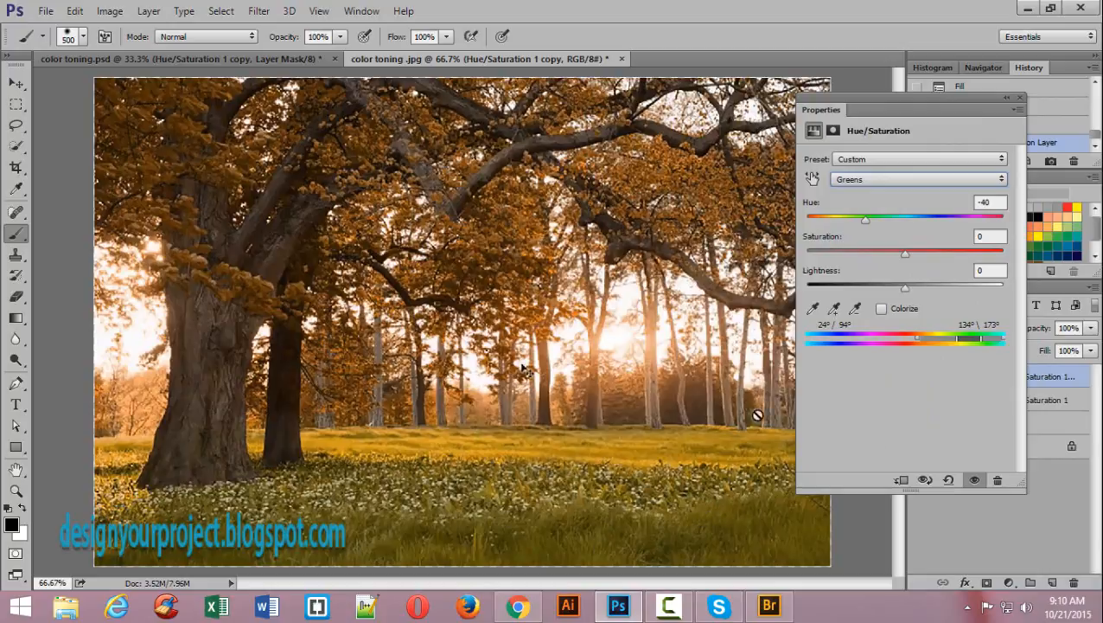
pyautogui.click(925, 481)
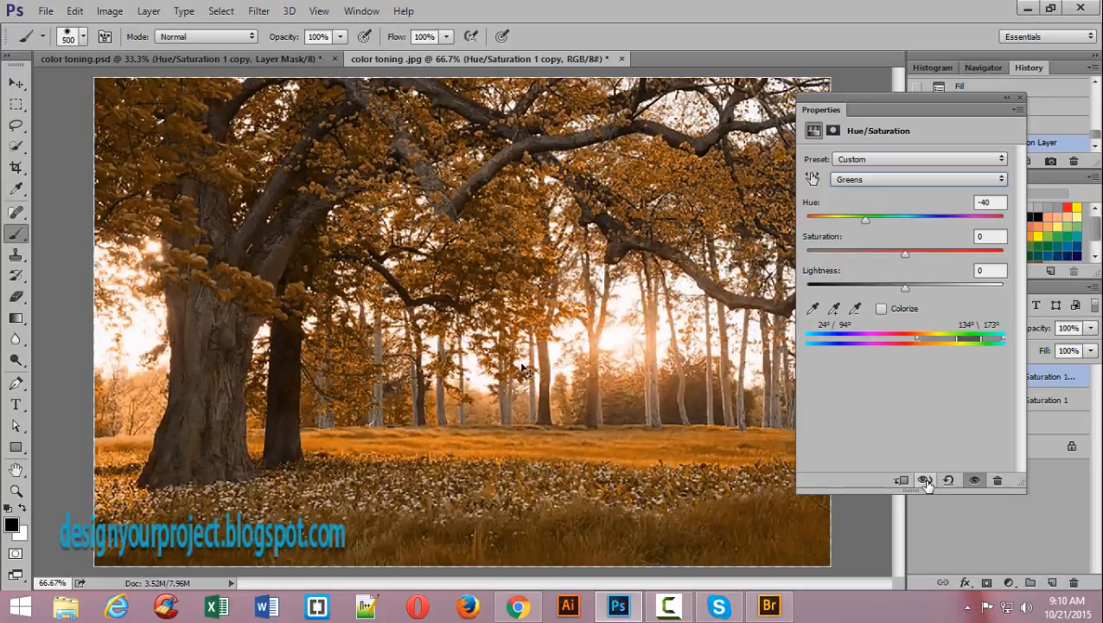
pyautogui.click(924, 481)
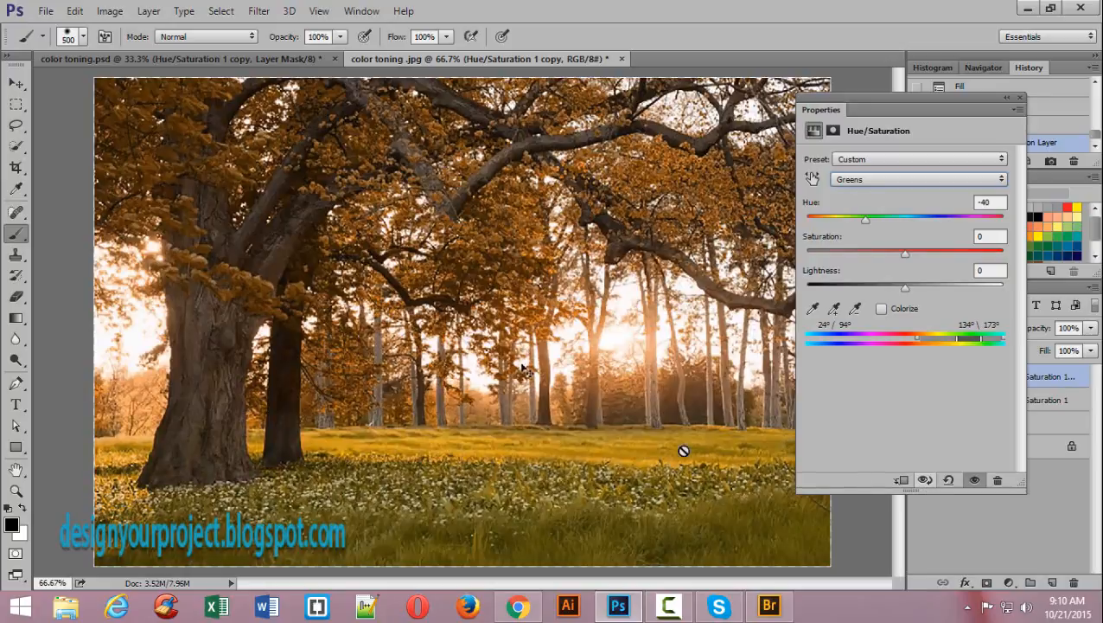
pyautogui.click(1007, 101)
# - Duplicate the original Hue/Saturation 1 layer and set the new copy's Greens Hue to -111
pyautogui.click(1046, 401)
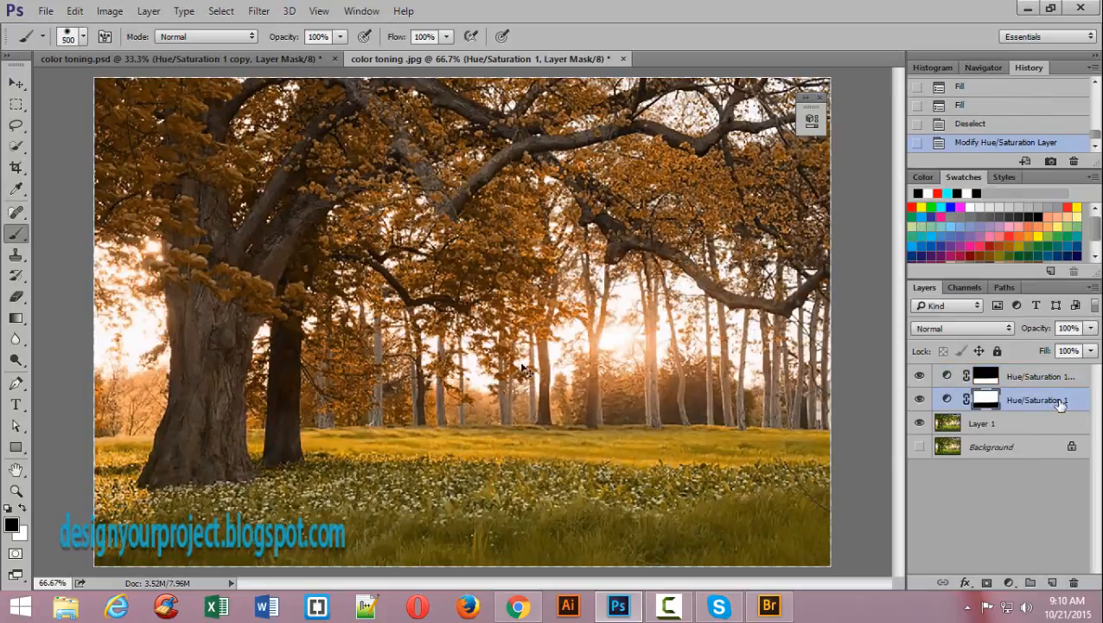
pyautogui.hotkey('ctrl', 'j')
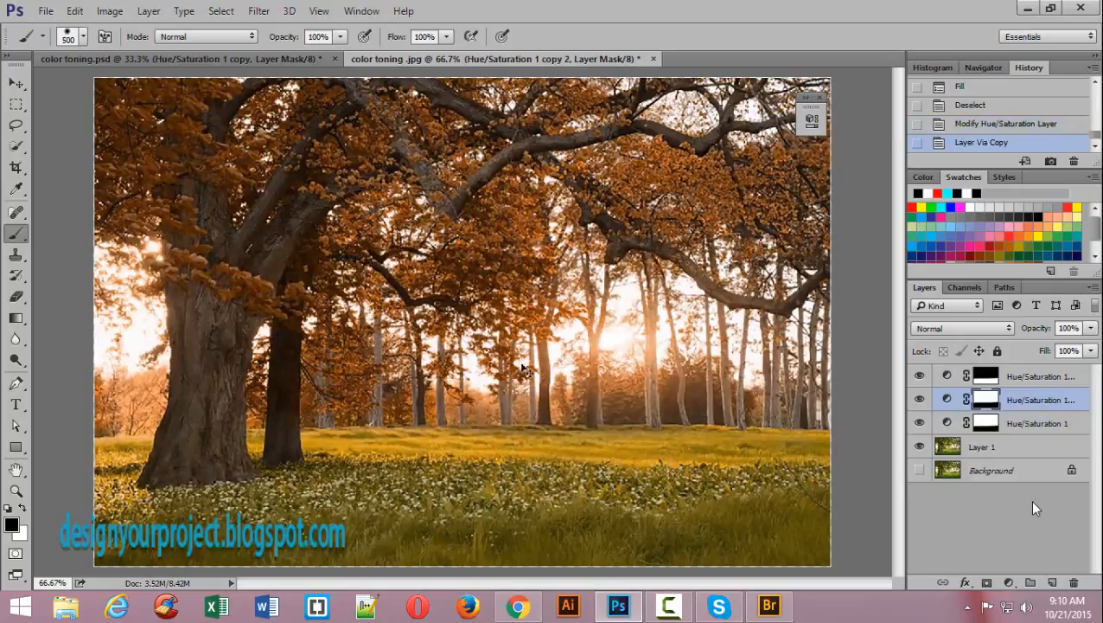
pyautogui.click(948, 400)
pyautogui.doubleClick(950, 400)
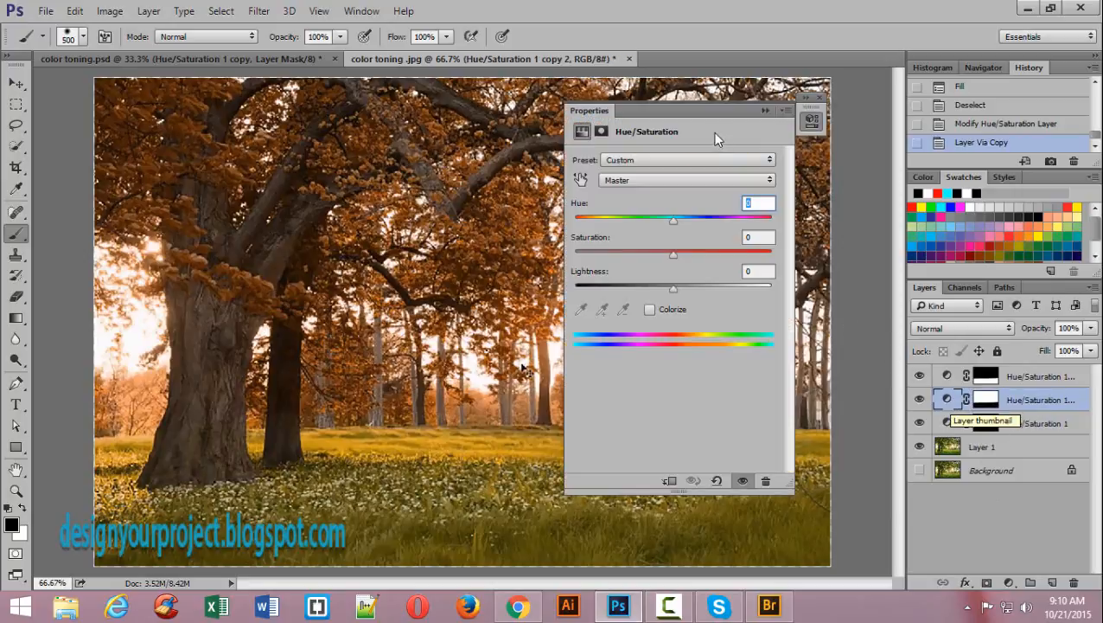
pyautogui.moveTo(695, 123); pyautogui.dragTo(833, 123)
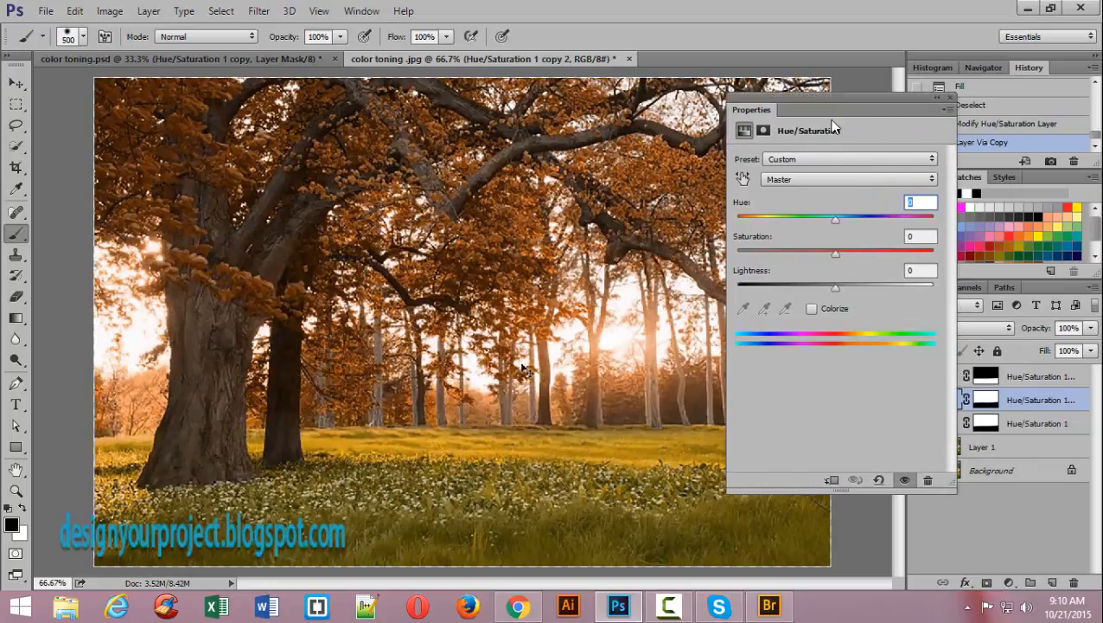
pyautogui.click(783, 180)
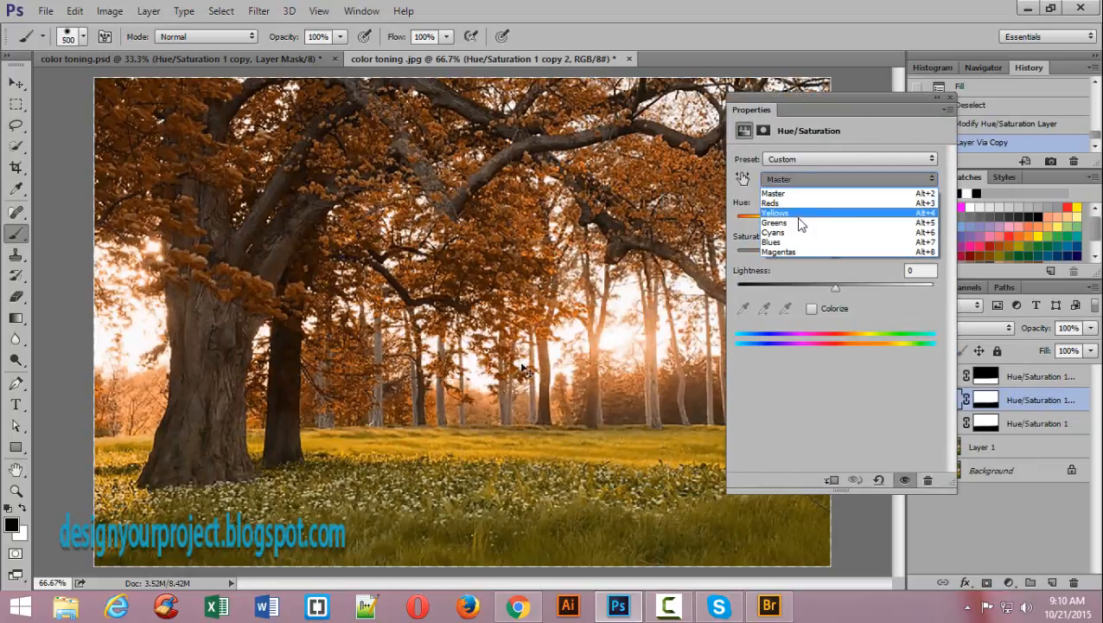
pyautogui.click(832, 224)
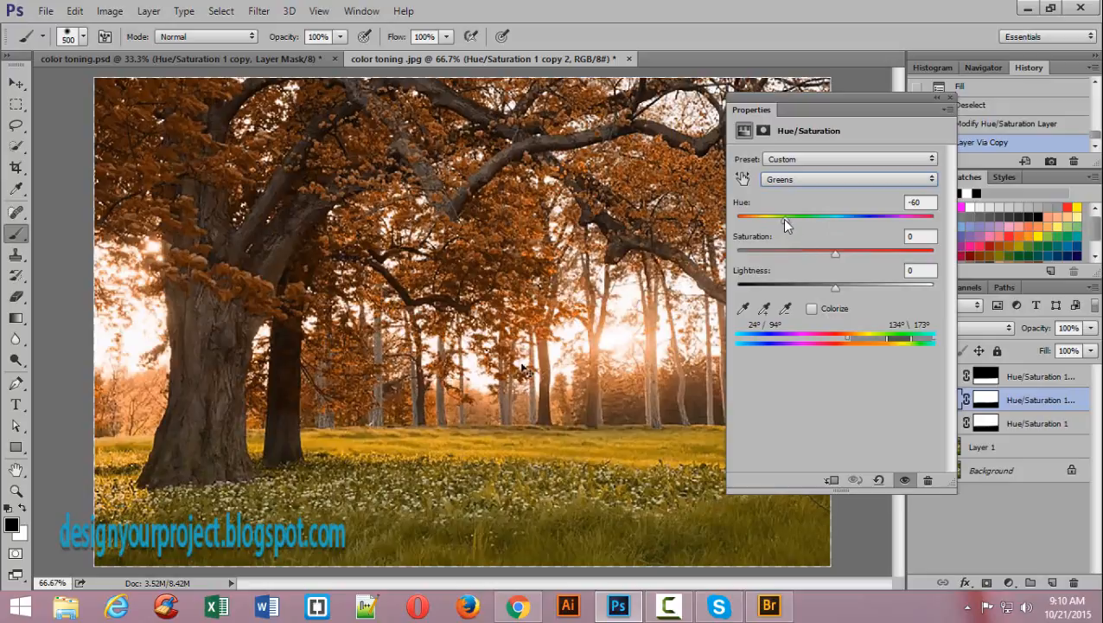
pyautogui.moveTo(784, 218); pyautogui.dragTo(763, 228)
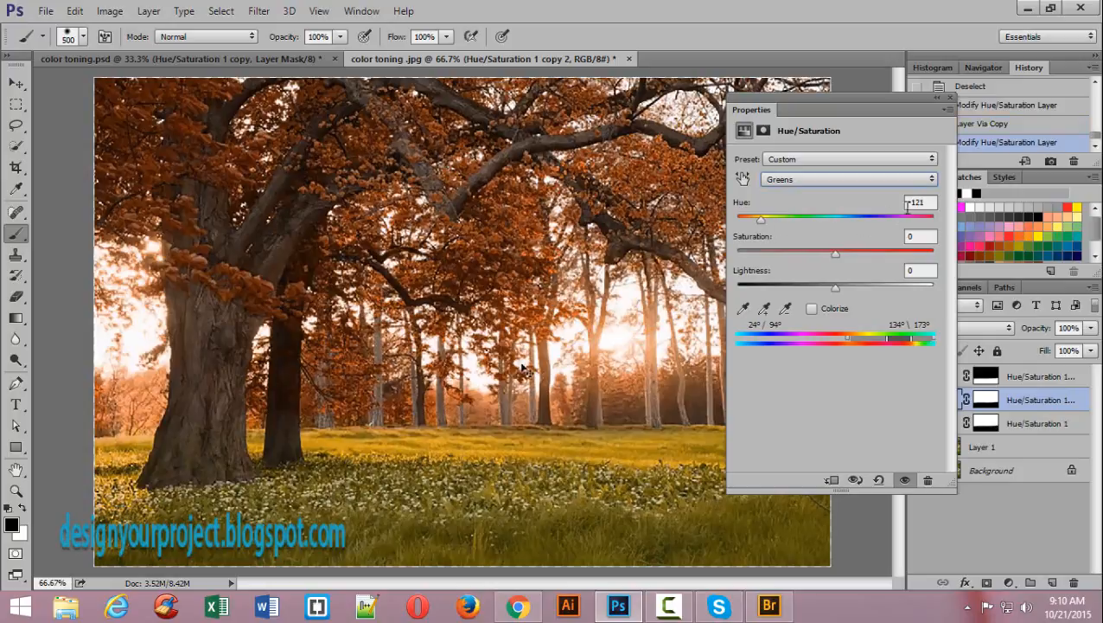
pyautogui.moveTo(760, 218); pyautogui.dragTo(768, 222)
# - Clip the new Hue/Saturation copy to Hue/Saturation 1, collapse its properties, and select its layer mask
pyautogui.click(834, 485)
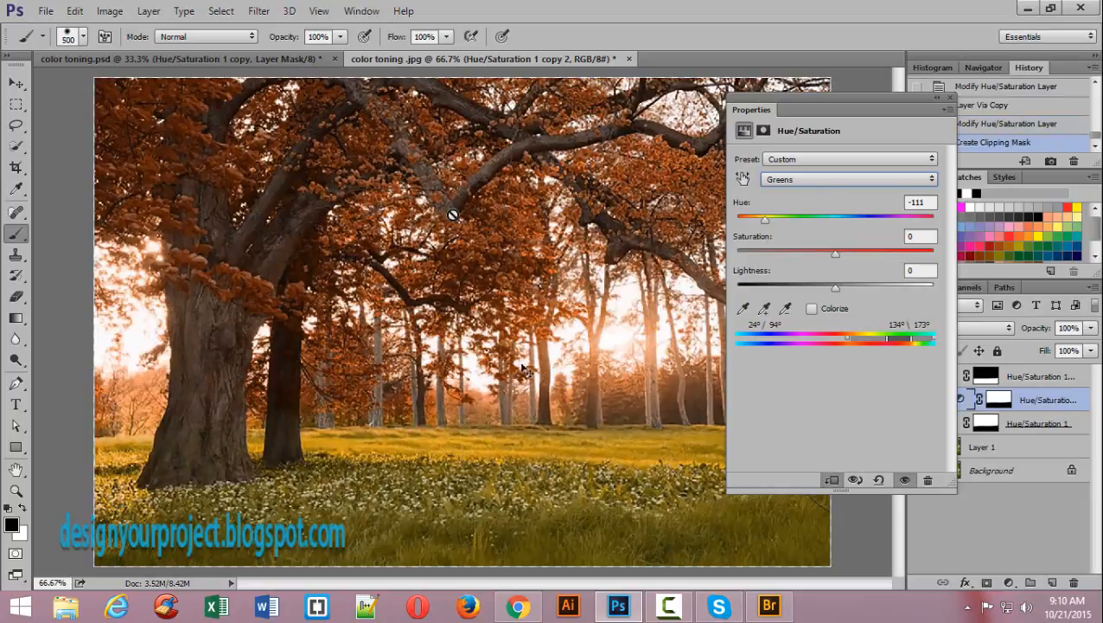
pyautogui.click(938, 97)
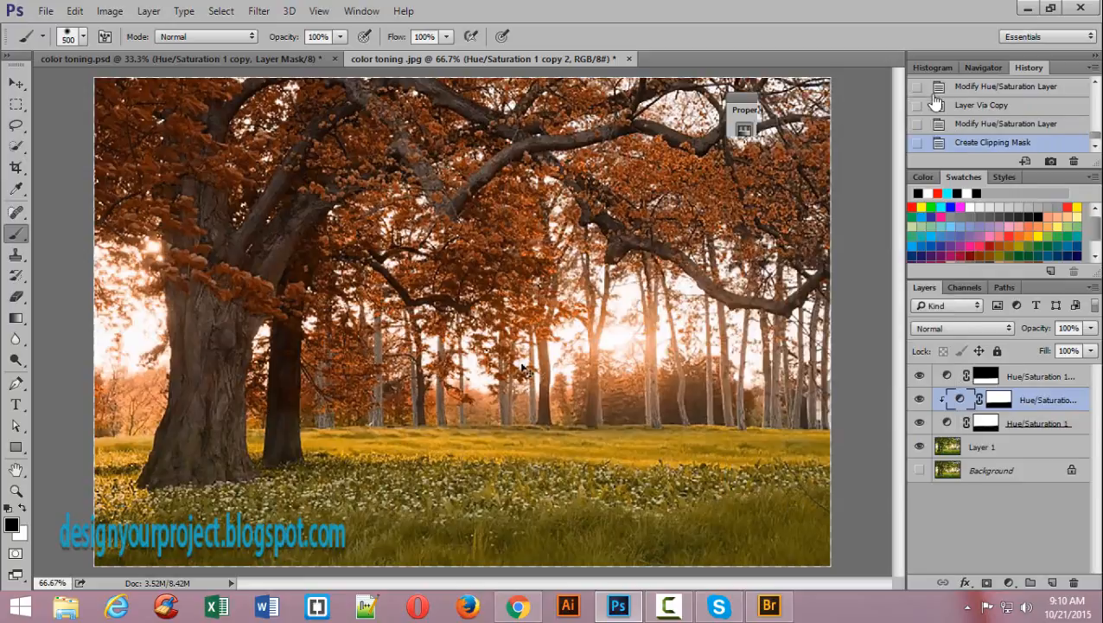
pyautogui.click(1001, 399)
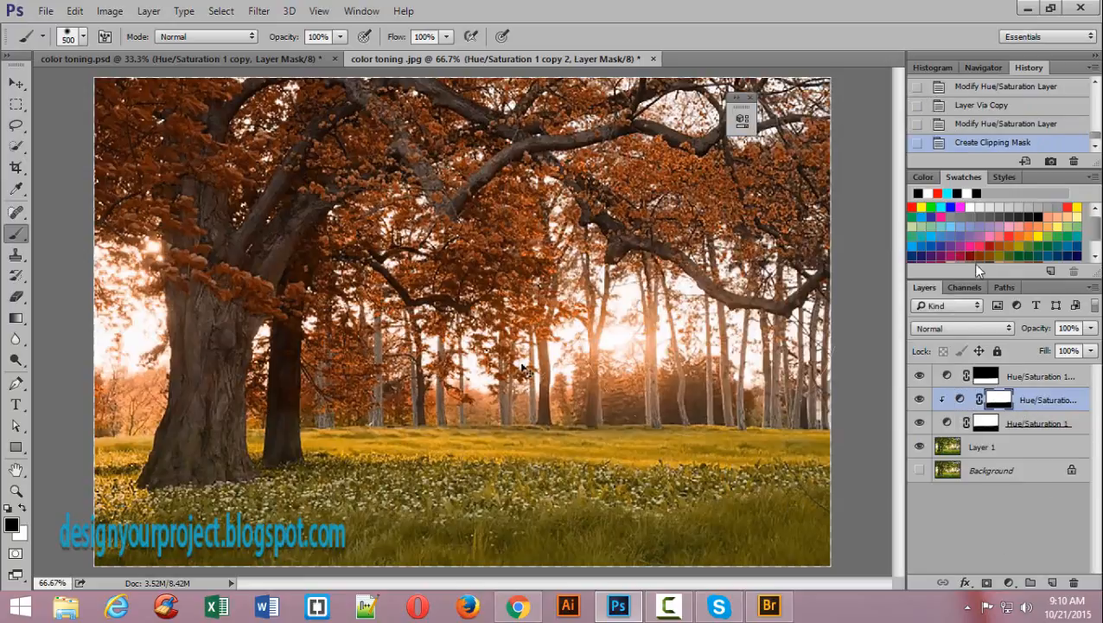
# - Fill the clipped Hue/Saturation copy's mask with black and prepare a soft brush with white as the painting colour
pyautogui.hotkey('alt', 'BackSpace')
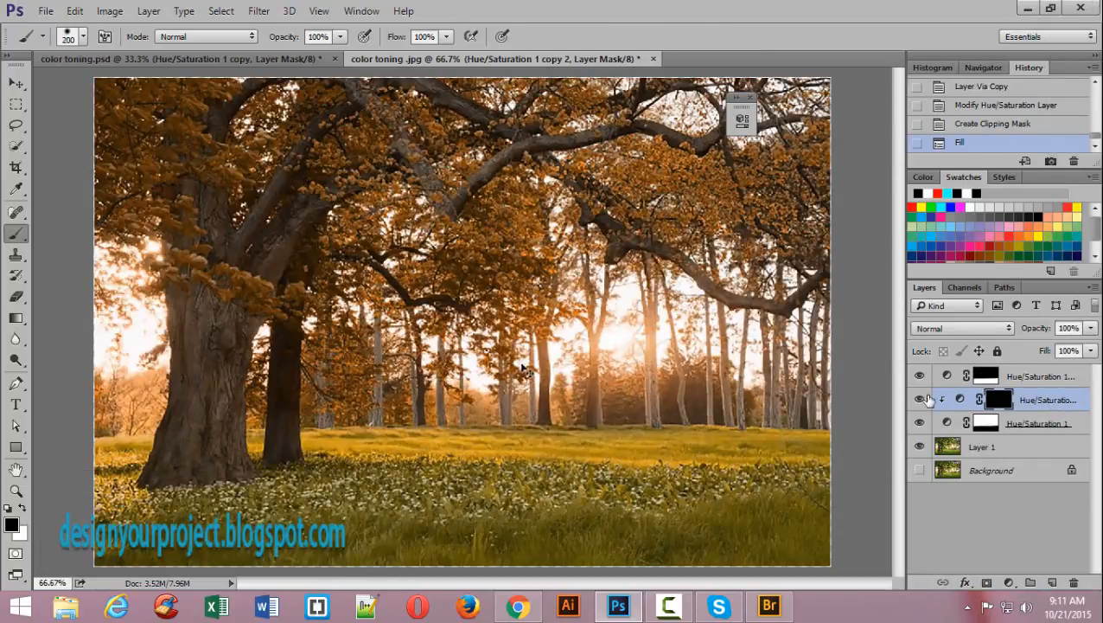
pyautogui.press('[')
pyautogui.press('[')
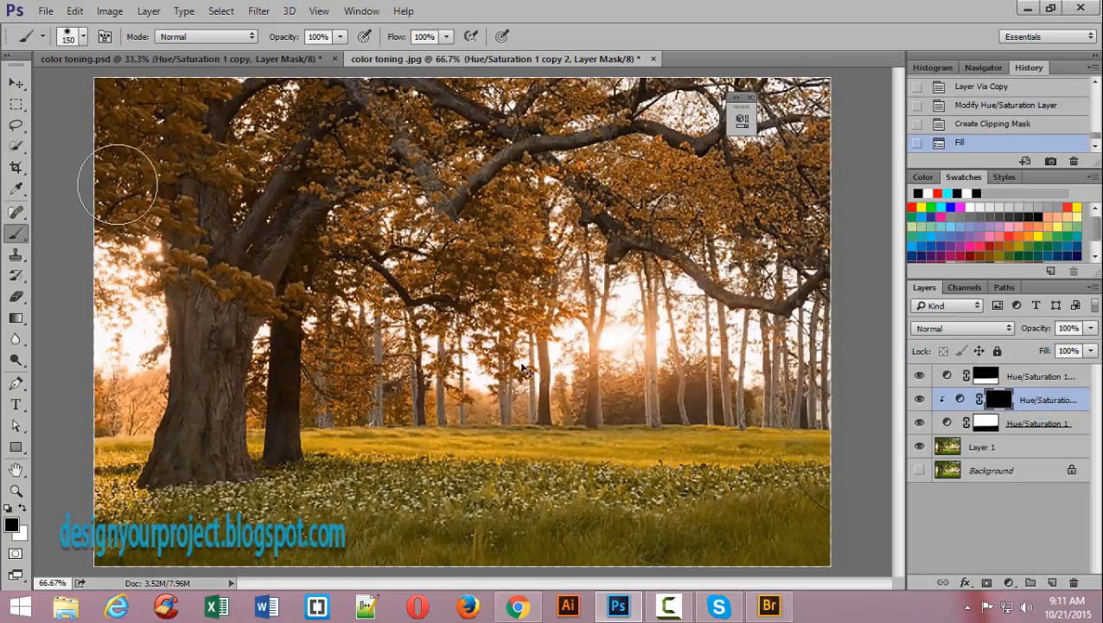
pyautogui.moveTo(118, 184); pyautogui.dragTo(128, 172)
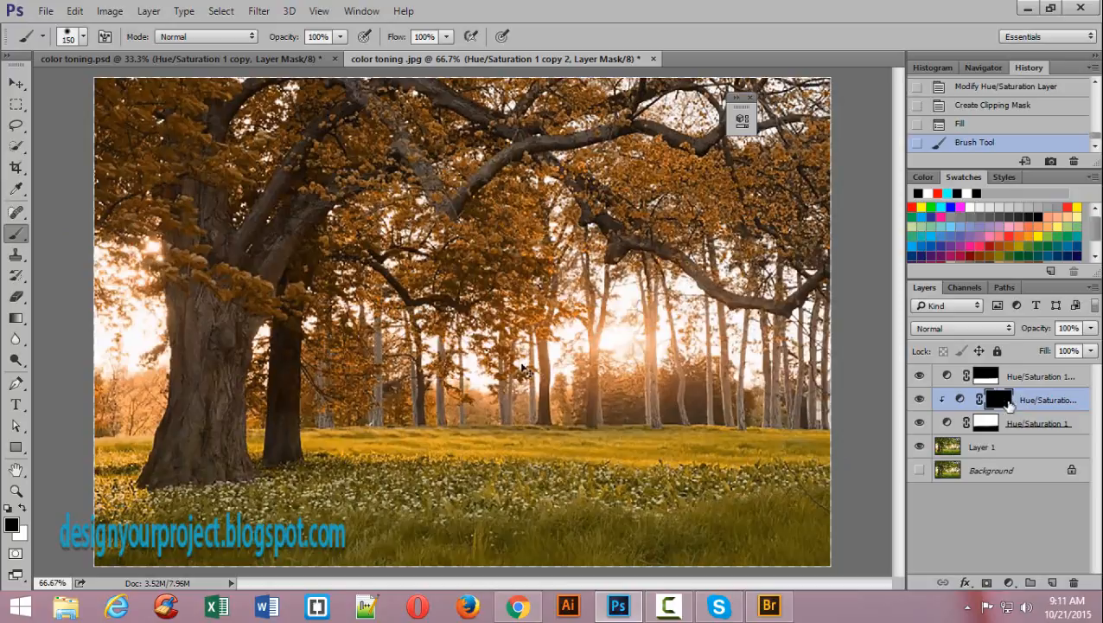
pyautogui.click(24, 510)
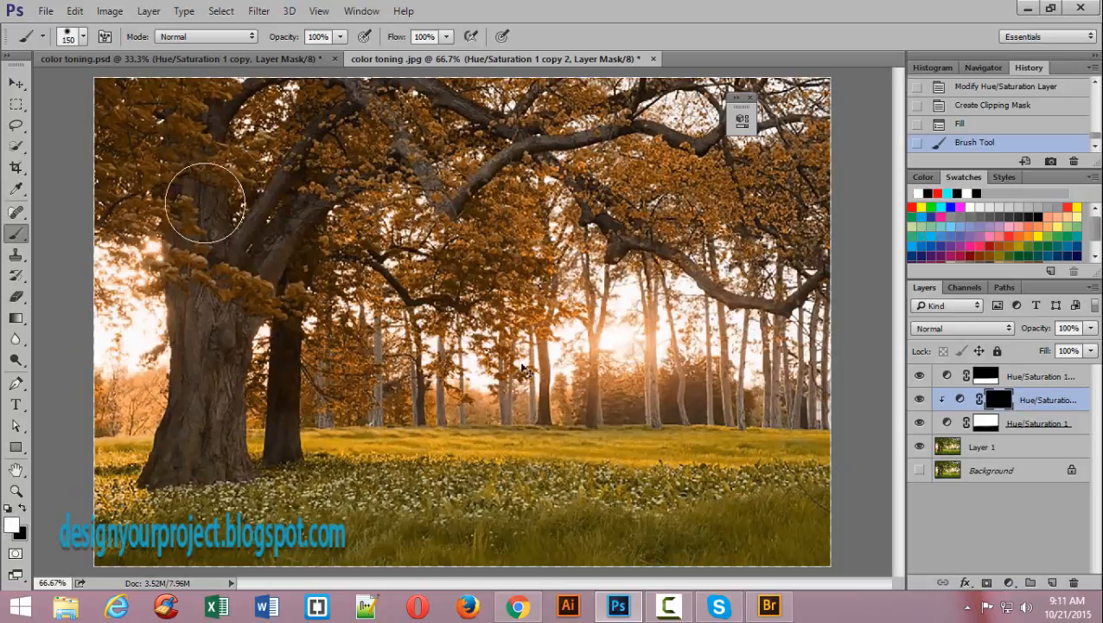
pyautogui.click(82, 36)
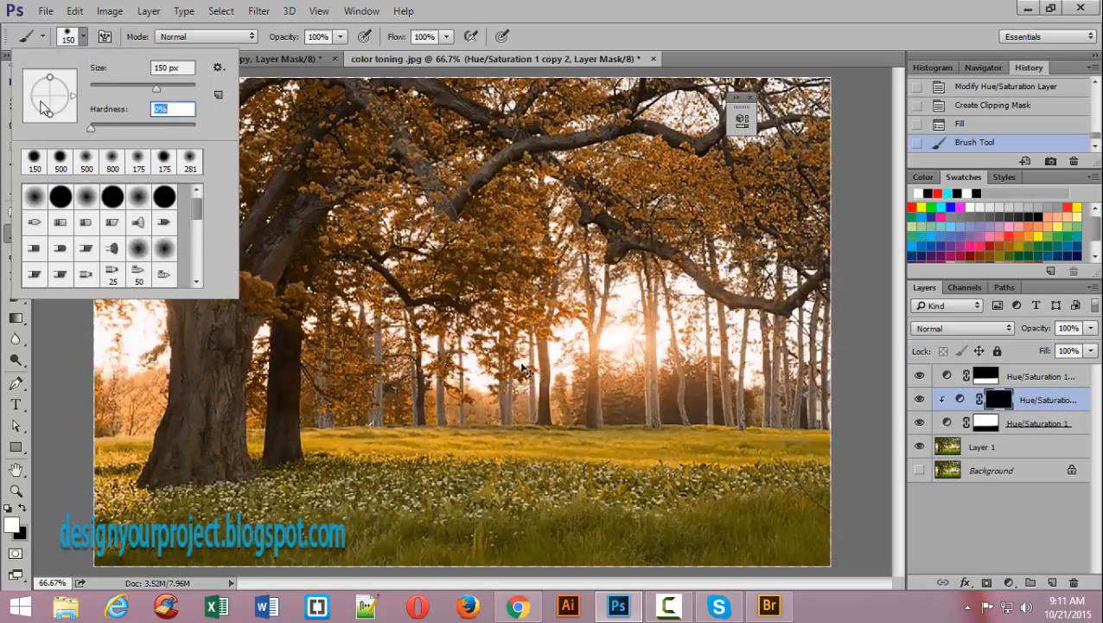
pyautogui.press('Return')
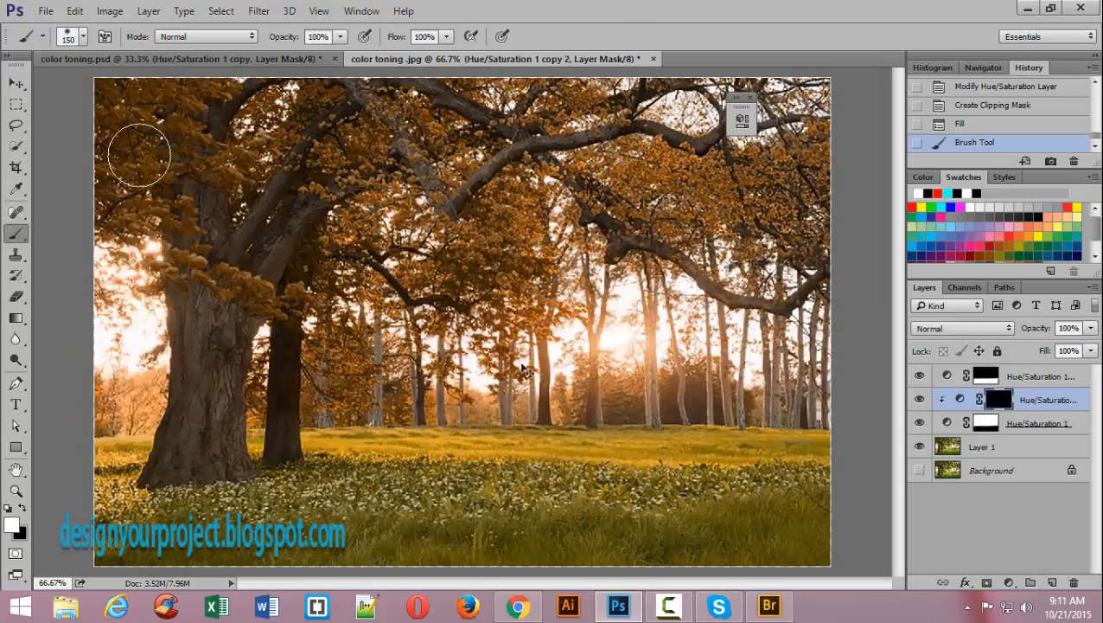
# - Paint white with a 250 px brush on the copy's mask over the upper-left, central and far-right foliage to reveal red leaves
pyautogui.press(']')
pyautogui.press(']')
pyautogui.click(140, 121)
pyautogui.click(133, 136)
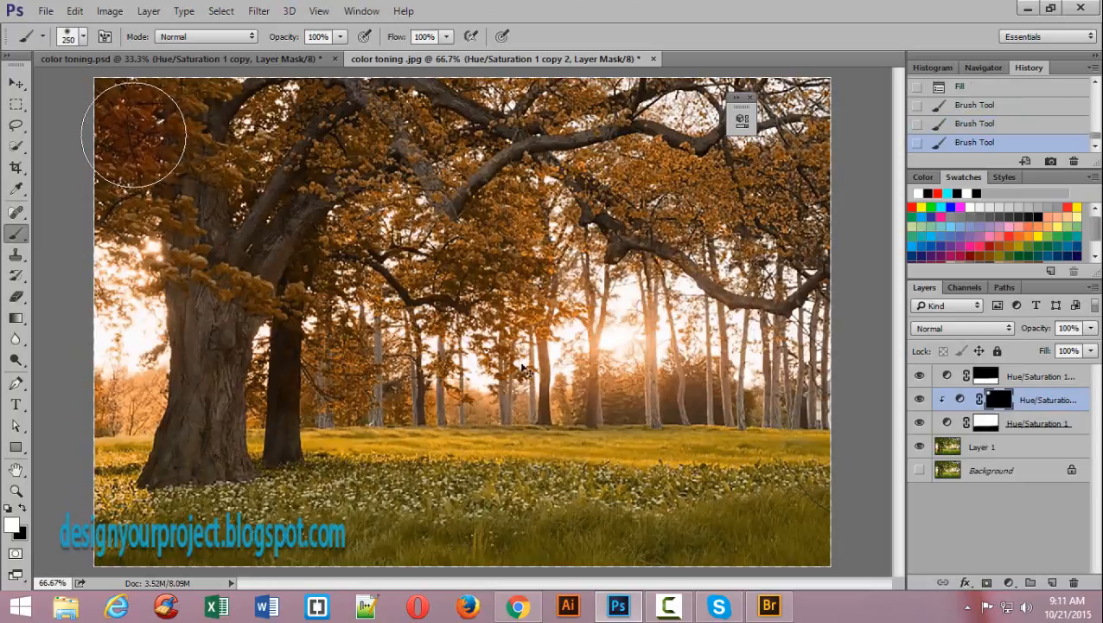
pyautogui.click(134, 133)
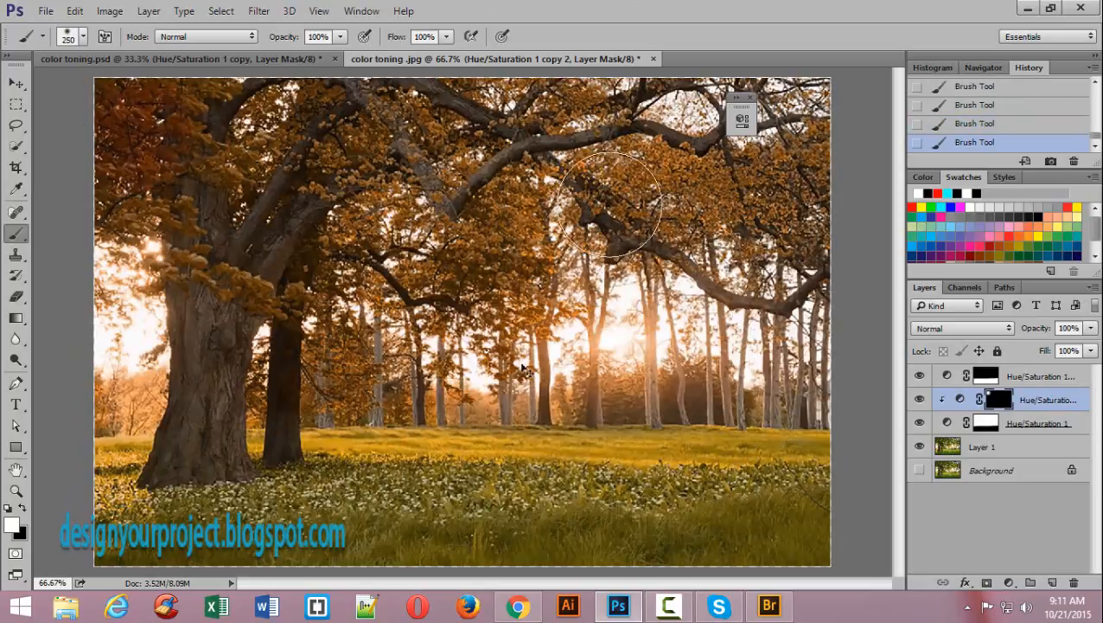
pyautogui.click(482, 252)
pyautogui.moveTo(459, 285)
pyautogui.mouseDown()
pyautogui.moveTo(485, 243)
pyautogui.moveTo(509, 233)
pyautogui.moveTo(466, 303)
pyautogui.moveTo(482, 243)
pyautogui.mouseUp()
pyautogui.moveTo(346, 121)
pyautogui.mouseDown()
pyautogui.moveTo(345, 176)
pyautogui.moveTo(362, 138)
pyautogui.mouseUp()
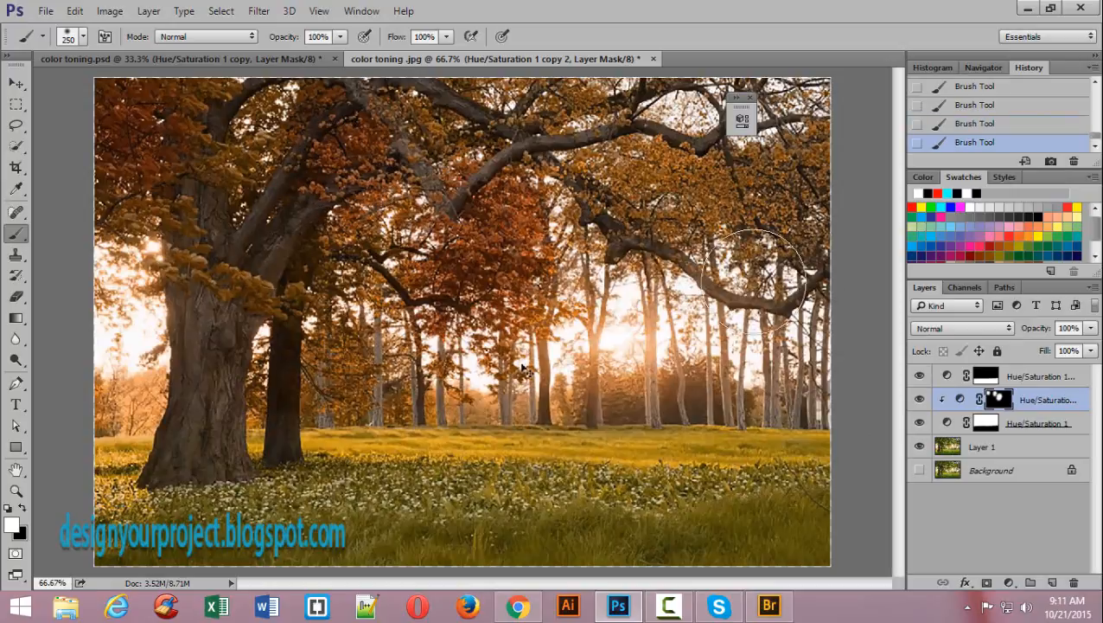
pyautogui.moveTo(792, 213)
pyautogui.mouseDown()
pyautogui.moveTo(812, 212)
pyautogui.moveTo(814, 172)
pyautogui.moveTo(795, 240)
pyautogui.moveTo(806, 213)
pyautogui.mouseUp()
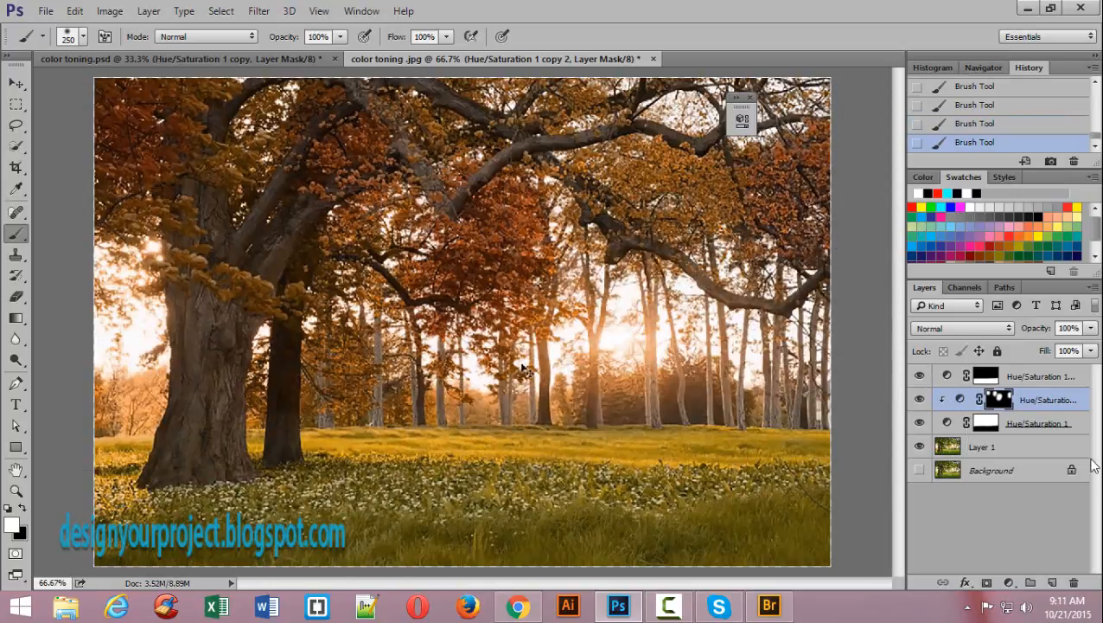
# - Duplicate the Hue/Saturation 1 layer again and set the new copy's Yellows Hue to +18
pyautogui.click(1021, 427)
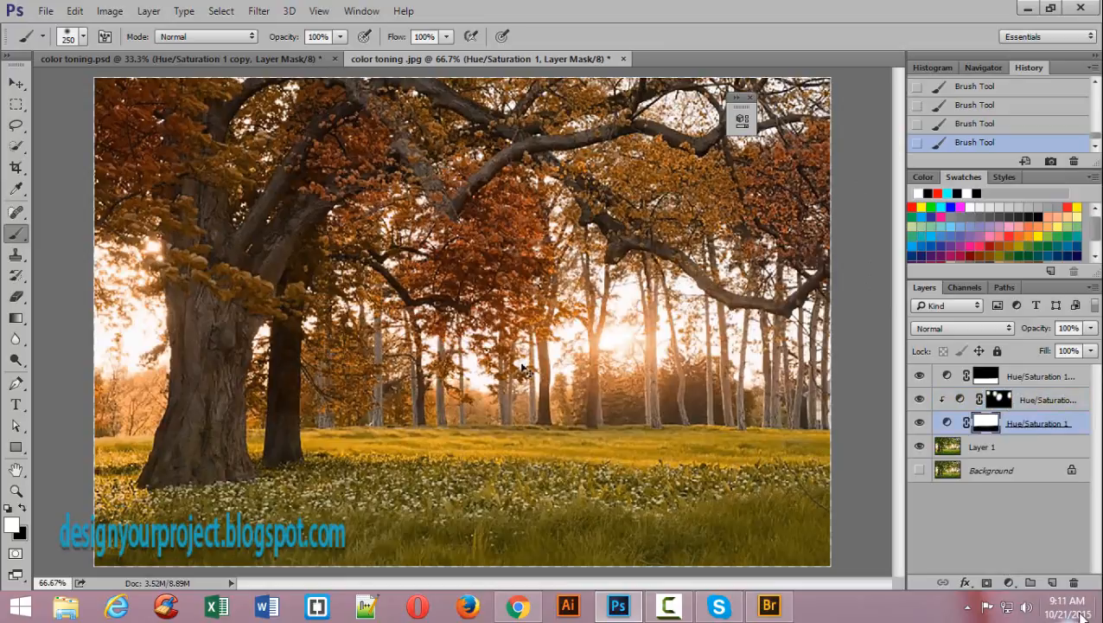
pyautogui.hotkey('ctrl', 'j')
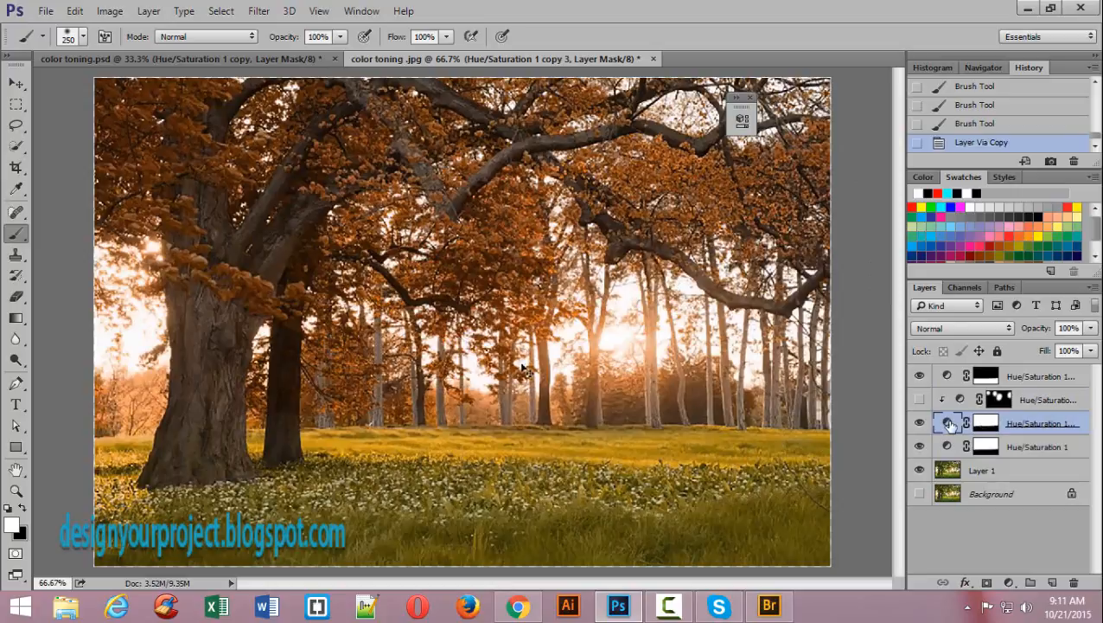
pyautogui.doubleClick(948, 423)
pyautogui.moveTo(569, 114); pyautogui.dragTo(727, 113)
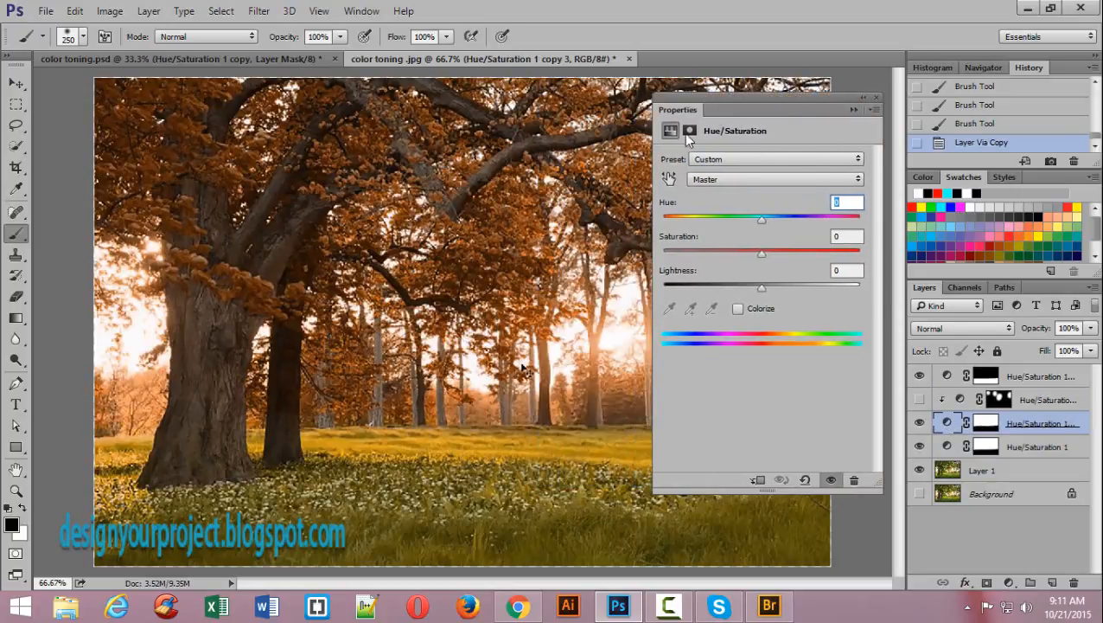
pyautogui.click(742, 178)
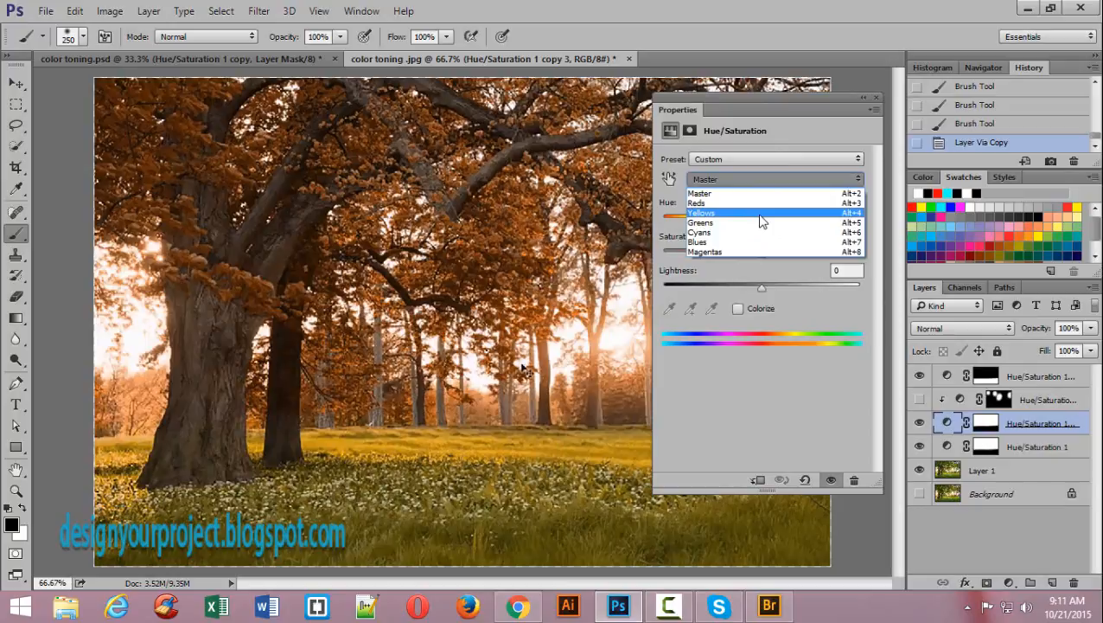
pyautogui.click(760, 213)
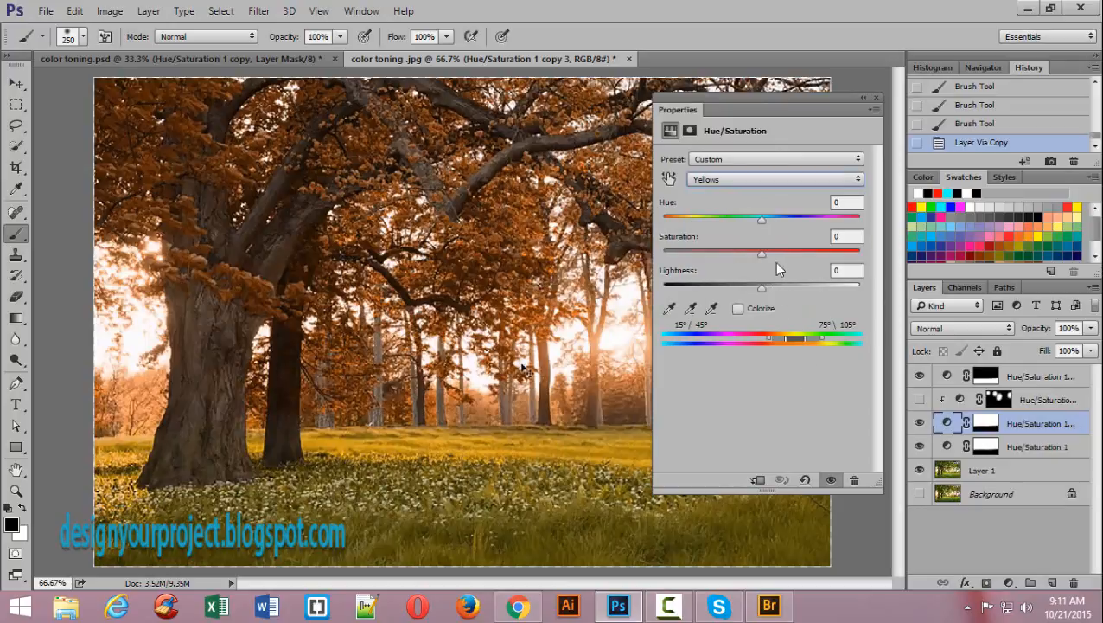
pyautogui.moveTo(760, 221)
pyautogui.mouseDown()
pyautogui.moveTo(738, 219)
pyautogui.moveTo(784, 223)
pyautogui.moveTo(776, 219)
pyautogui.mouseUp()
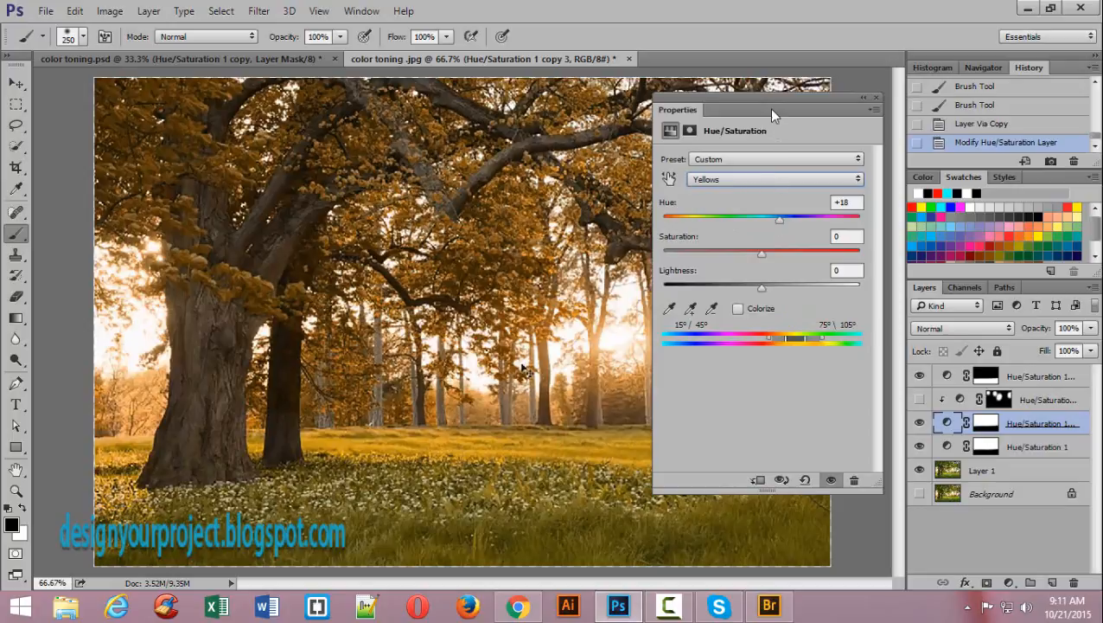
# - Clip the new copy to Hue/Saturation 1, set its Yellows Hue to +39 and collapse its properties
pyautogui.moveTo(789, 104); pyautogui.dragTo(838, 85)
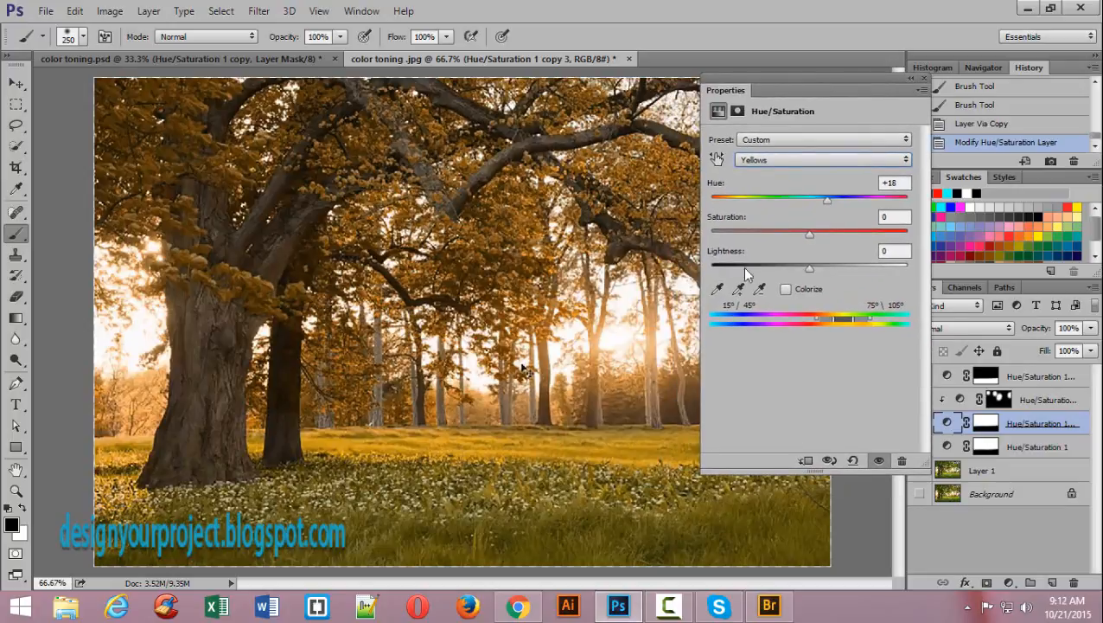
pyautogui.click(807, 462)
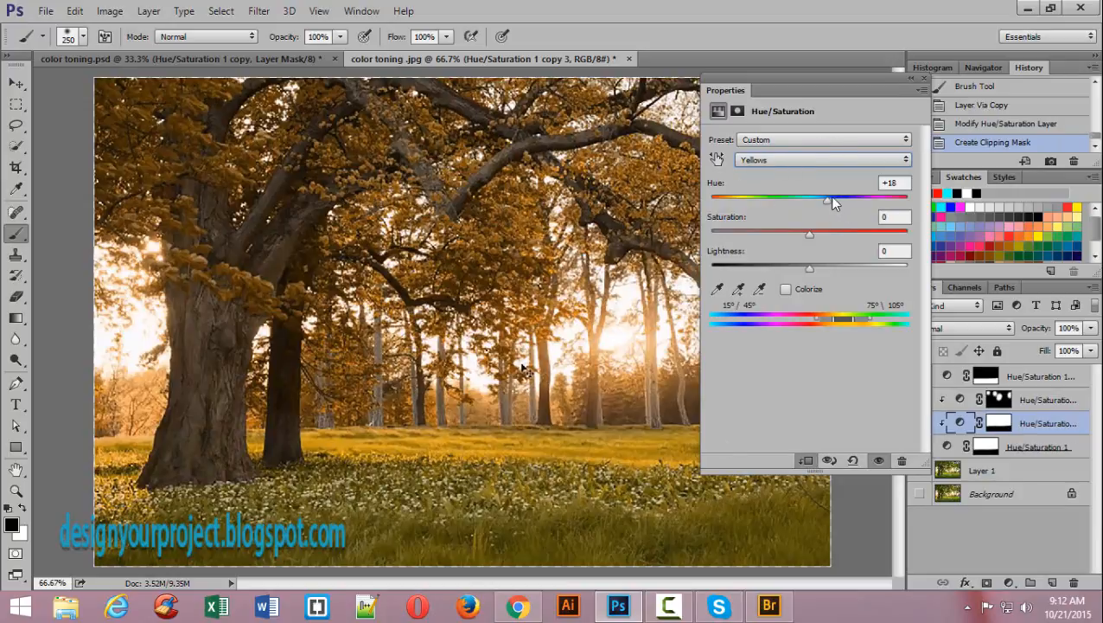
pyautogui.moveTo(827, 199); pyautogui.dragTo(847, 198)
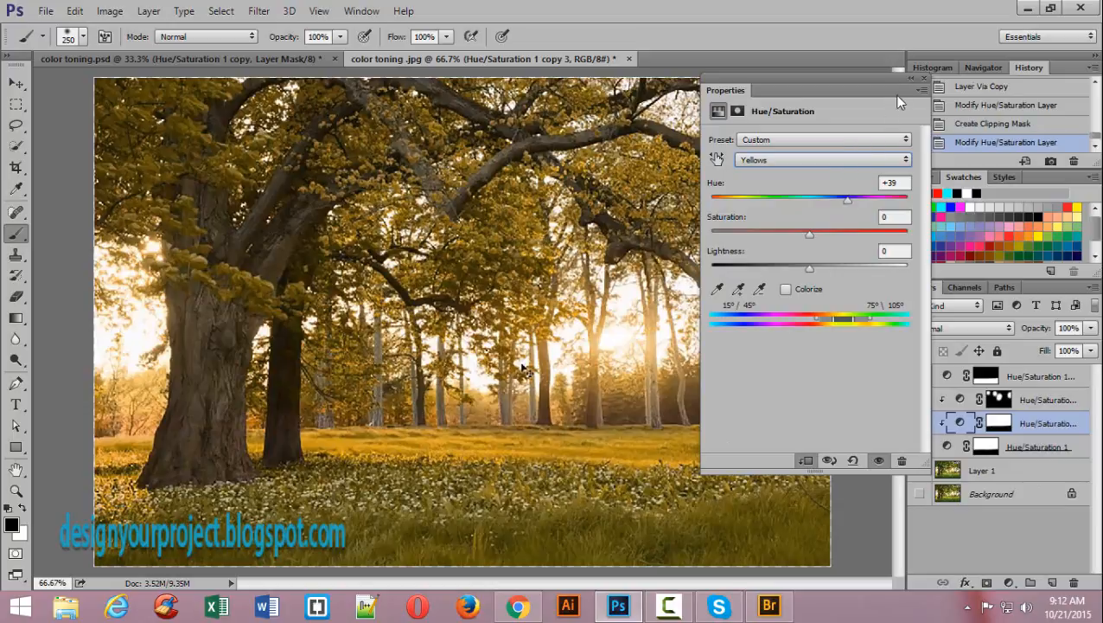
pyautogui.click(911, 78)
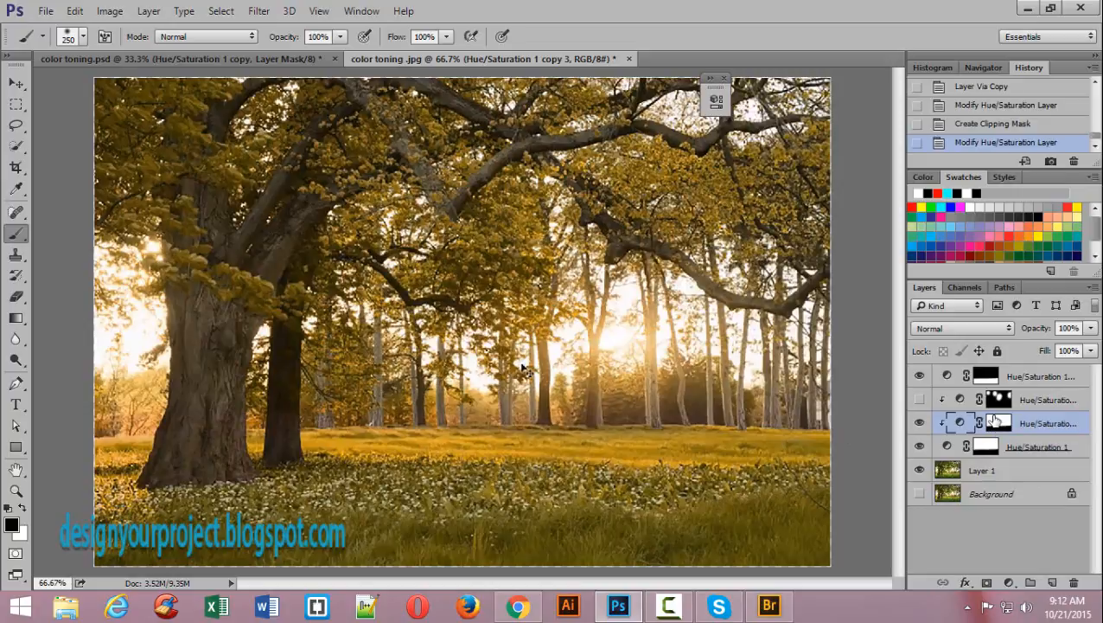
# - Fill the new copy's layer mask with black, with white set as the foreground colour
pyautogui.click(996, 421)
pyautogui.press('x')
pyautogui.hotkey('alt', 'BackSpace')
pyautogui.hotkey('ctrl', 'BackSpace')
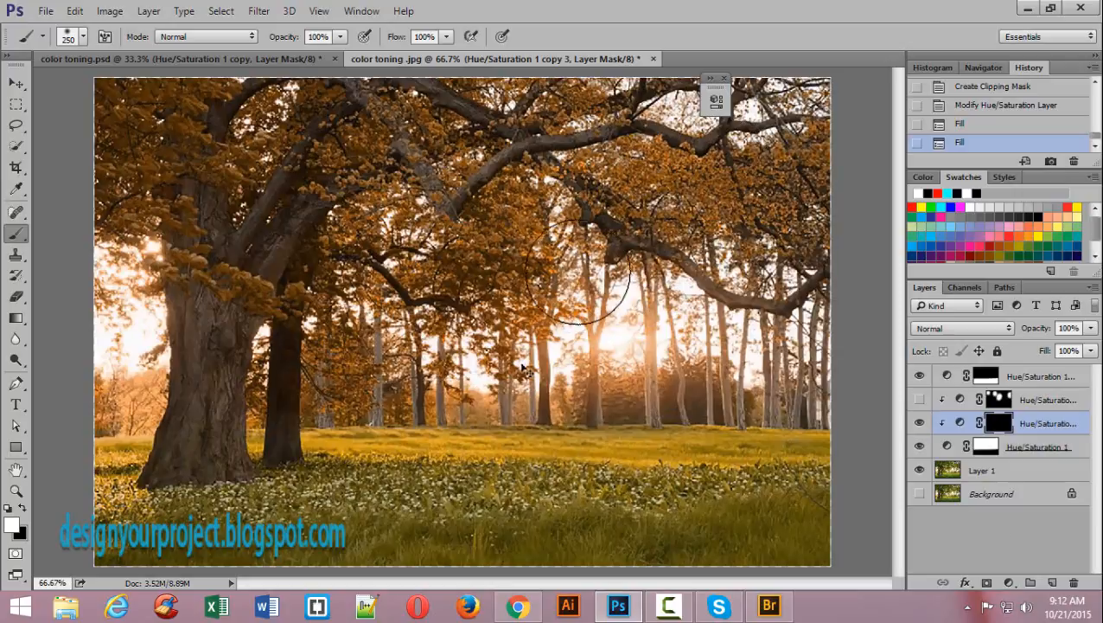
# - Paint white on the mask over foliage right of centre and beside the dark trunk, using 250 px and 175 px brushes
pyautogui.moveTo(604, 214)
pyautogui.mouseDown()
pyautogui.moveTo(658, 222)
pyautogui.moveTo(650, 234)
pyautogui.moveTo(663, 179)
pyautogui.moveTo(630, 201)
pyautogui.moveTo(621, 181)
pyautogui.moveTo(647, 183)
pyautogui.mouseUp()
pyautogui.click(625, 204)
pyautogui.click(629, 197)
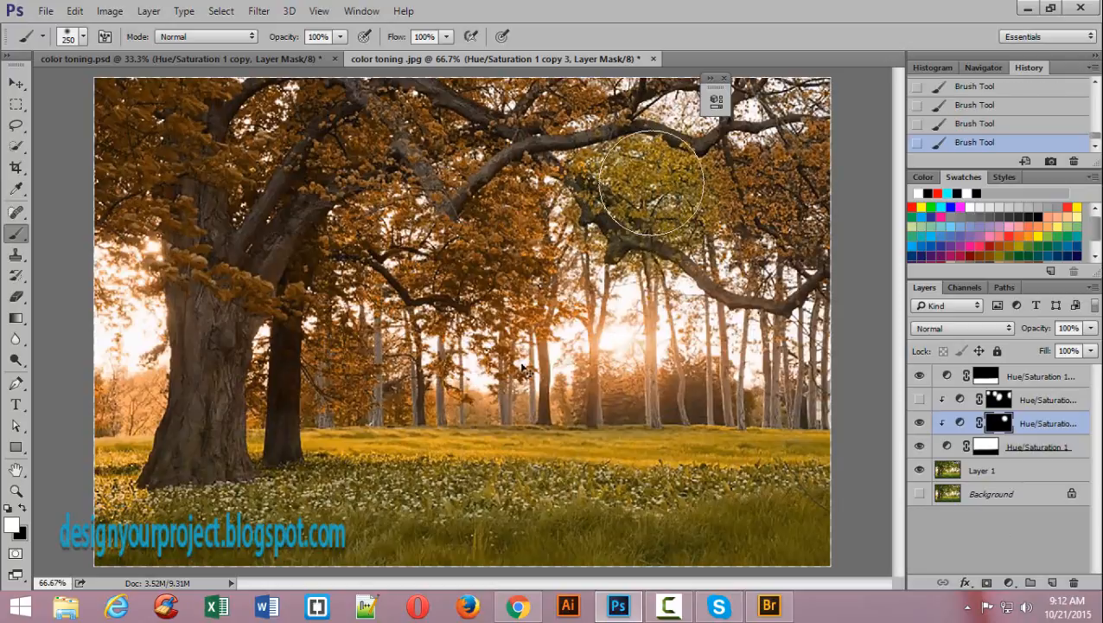
pyautogui.moveTo(363, 331)
pyautogui.mouseDown()
pyautogui.moveTo(361, 379)
pyautogui.moveTo(355, 338)
pyautogui.mouseUp()
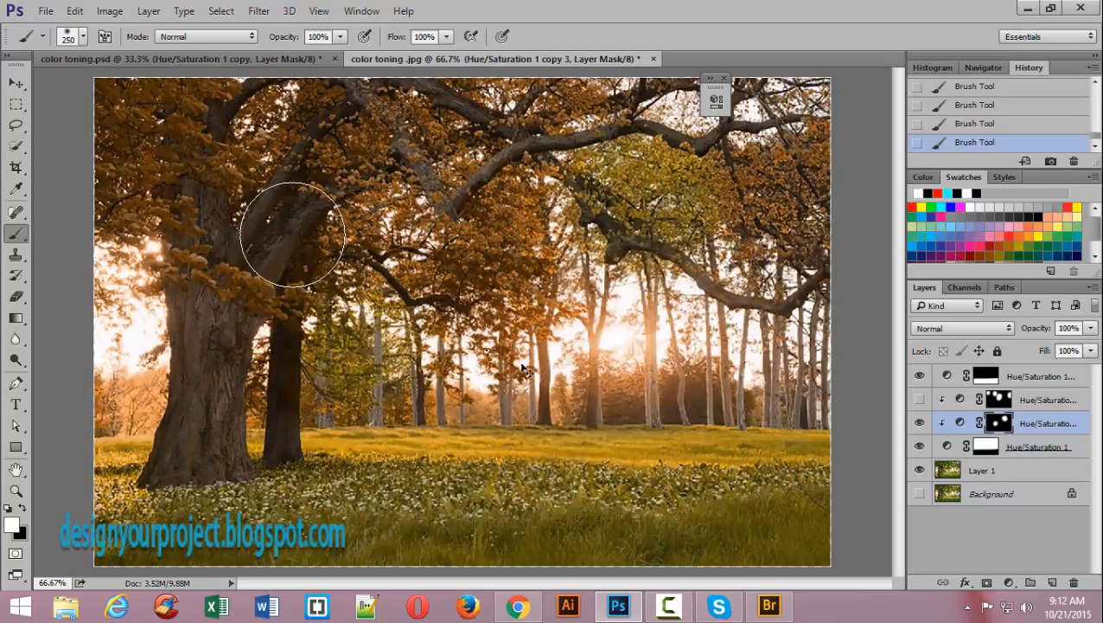
pyautogui.press('[')
pyautogui.press('[')
pyautogui.moveTo(418, 205); pyautogui.dragTo(378, 215)
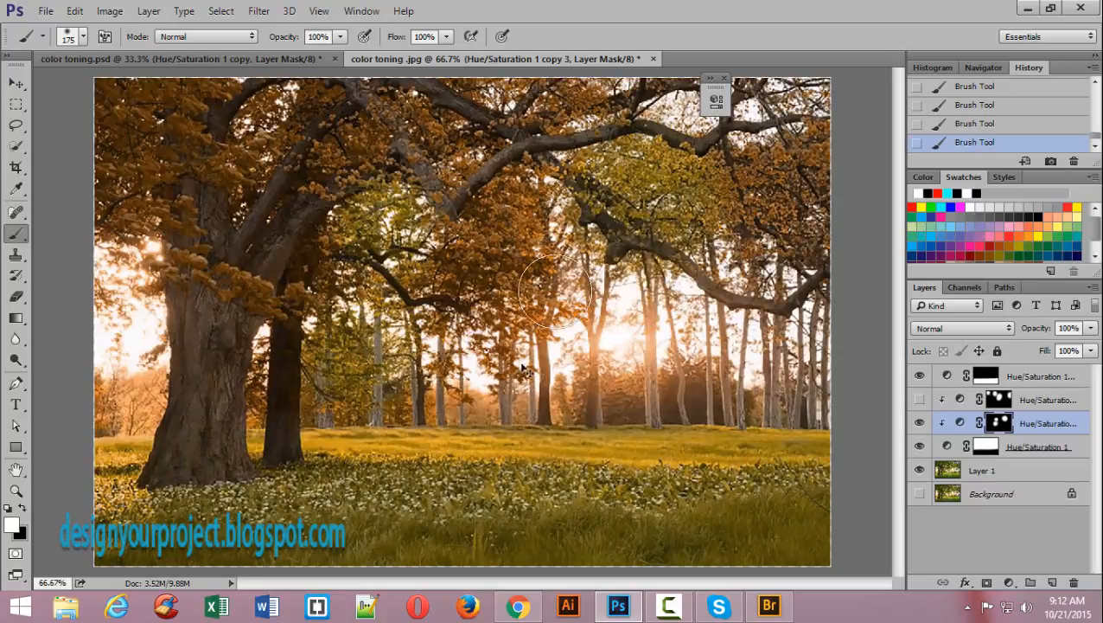
# - Show the red-toned copy again and paint white on the yellow-green copy's mask over leaves across the large trunk and the photo's left edge
pyautogui.click(921, 399)
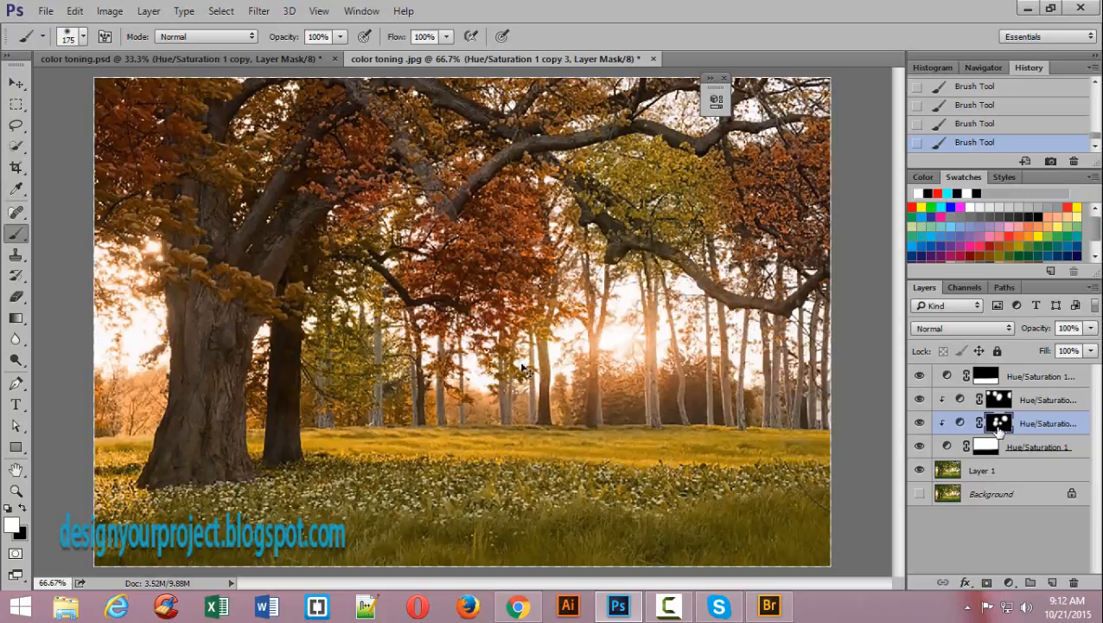
pyautogui.click(992, 379)
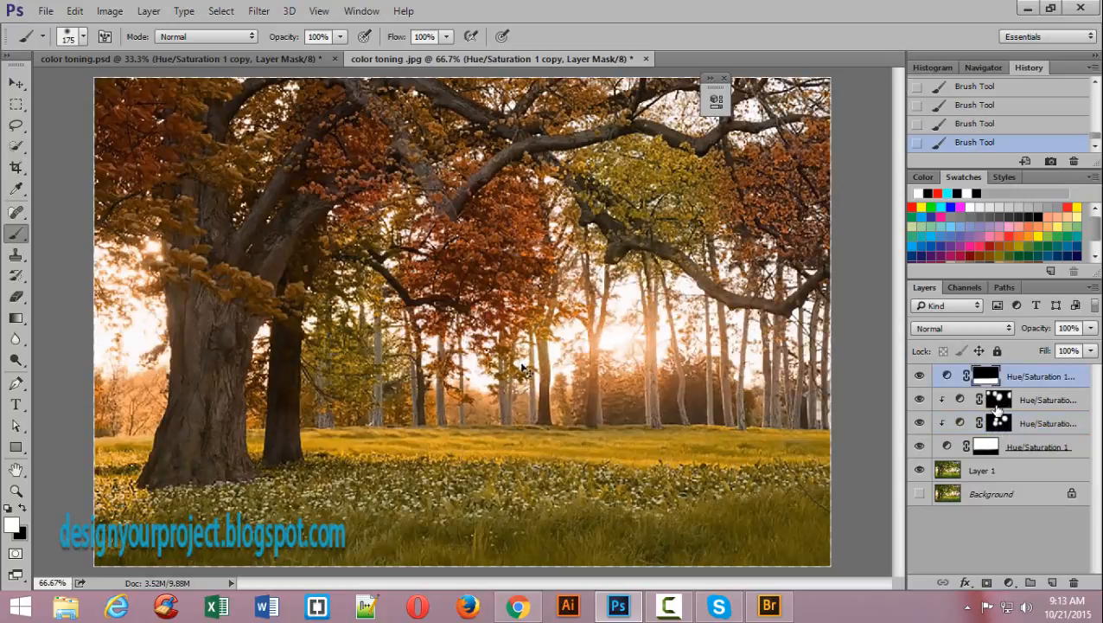
pyautogui.click(994, 421)
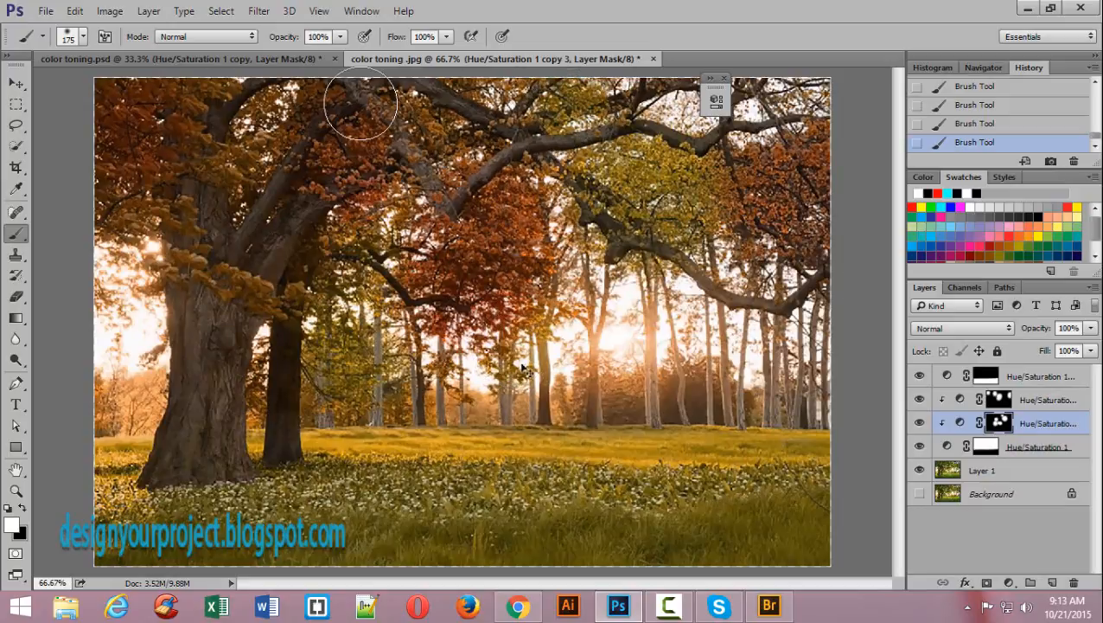
pyautogui.moveTo(203, 278)
pyautogui.mouseDown()
pyautogui.moveTo(265, 308)
pyautogui.moveTo(204, 286)
pyautogui.moveTo(303, 303)
pyautogui.mouseUp()
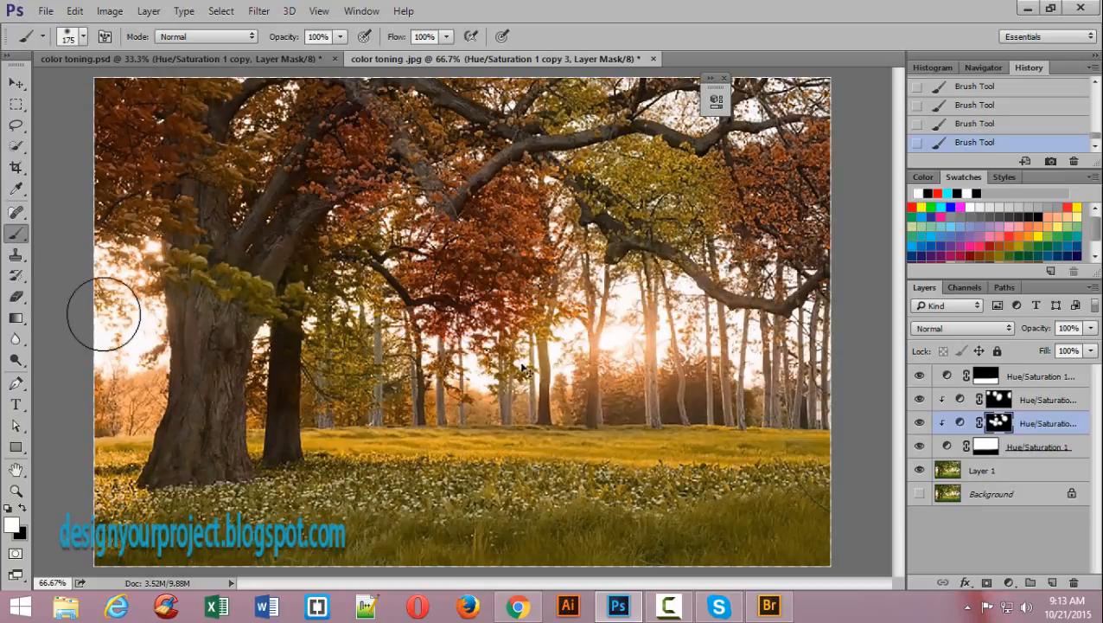
pyautogui.moveTo(104, 335)
pyautogui.mouseDown()
pyautogui.moveTo(113, 348)
pyautogui.moveTo(109, 317)
pyautogui.moveTo(116, 369)
pyautogui.moveTo(133, 349)
pyautogui.moveTo(113, 257)
pyautogui.mouseUp()
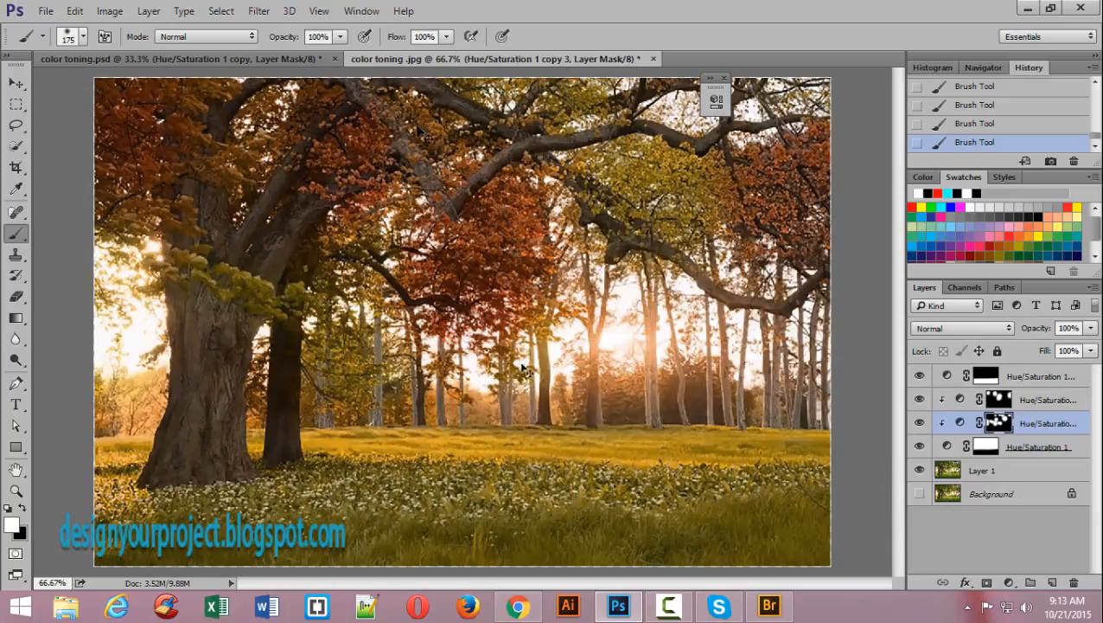
pyautogui.hotkey('ctrl', '-')
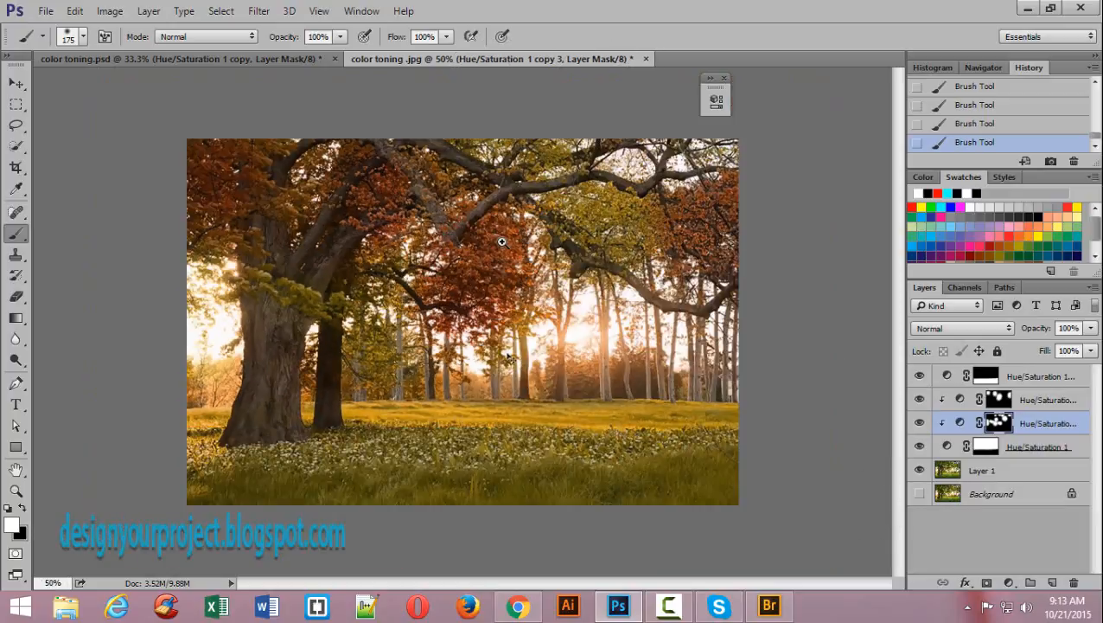
pyautogui.hotkey('ctrl', '+')
pyautogui.keyDown('ctrl'); pyautogui.click(503, 201); pyautogui.keyUp('ctrl')
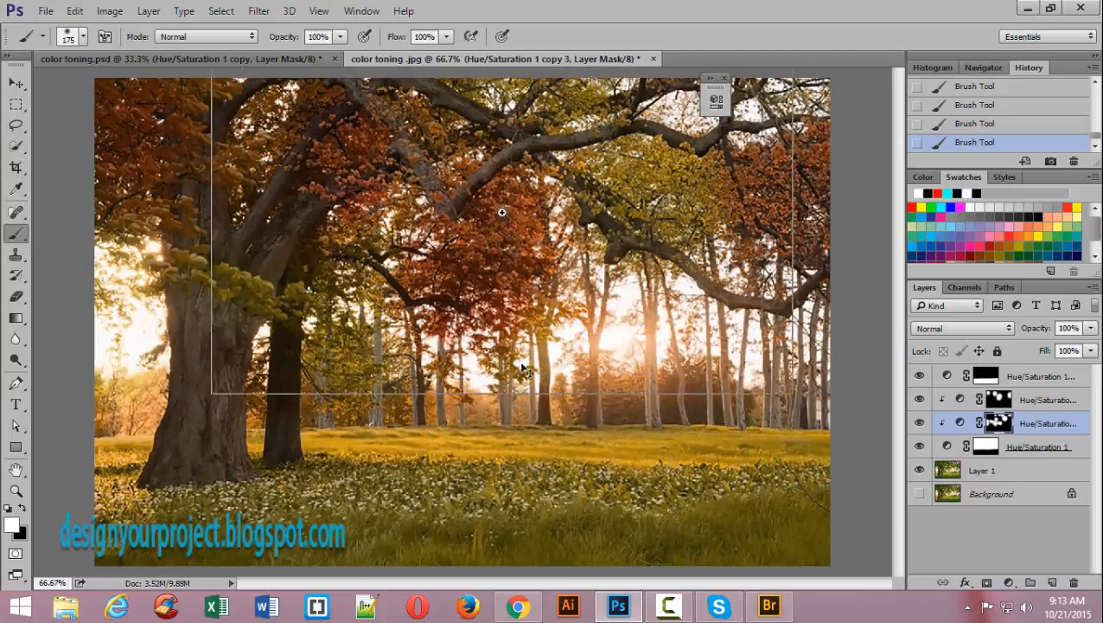
pyautogui.keyDown('ctrl'); pyautogui.keyDown('alt'); pyautogui.click(533, 307); pyautogui.keyUp('alt'); pyautogui.keyUp('ctrl')
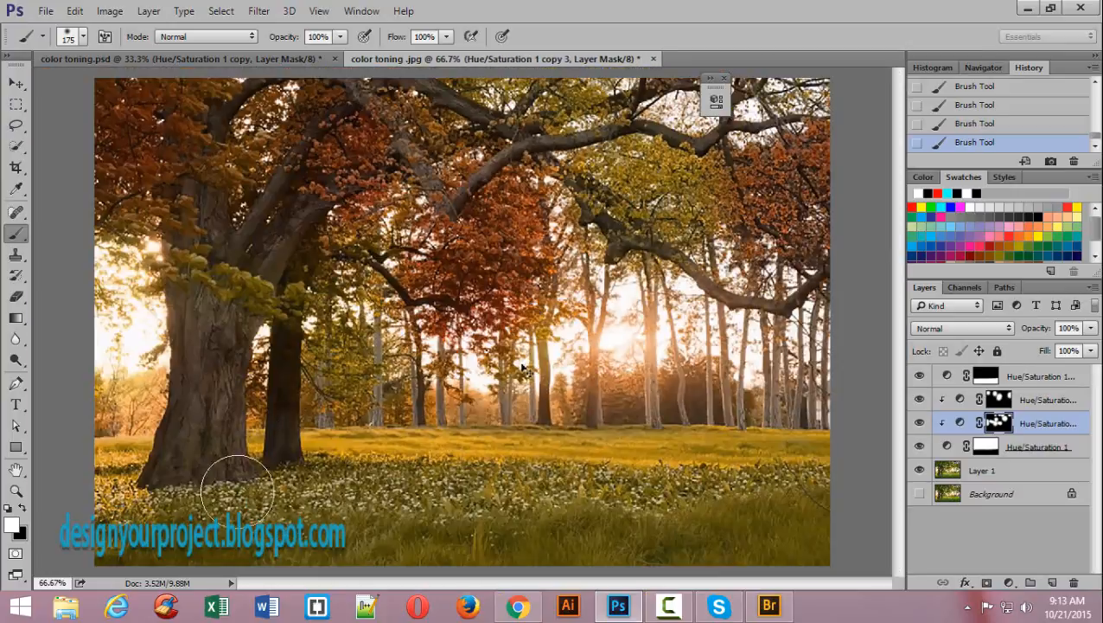
# - Select the red-toned Hue/Saturation copy, and open the Vibrance 1 settings in the color toning.psd document for reference
pyautogui.click(1048, 402)
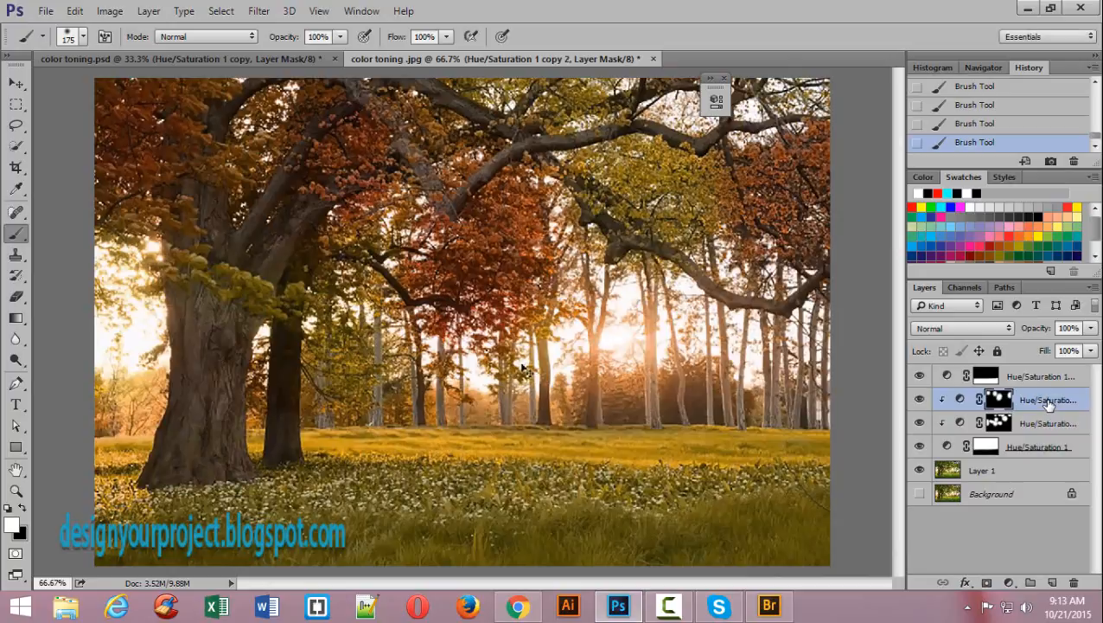
pyautogui.click(247, 57)
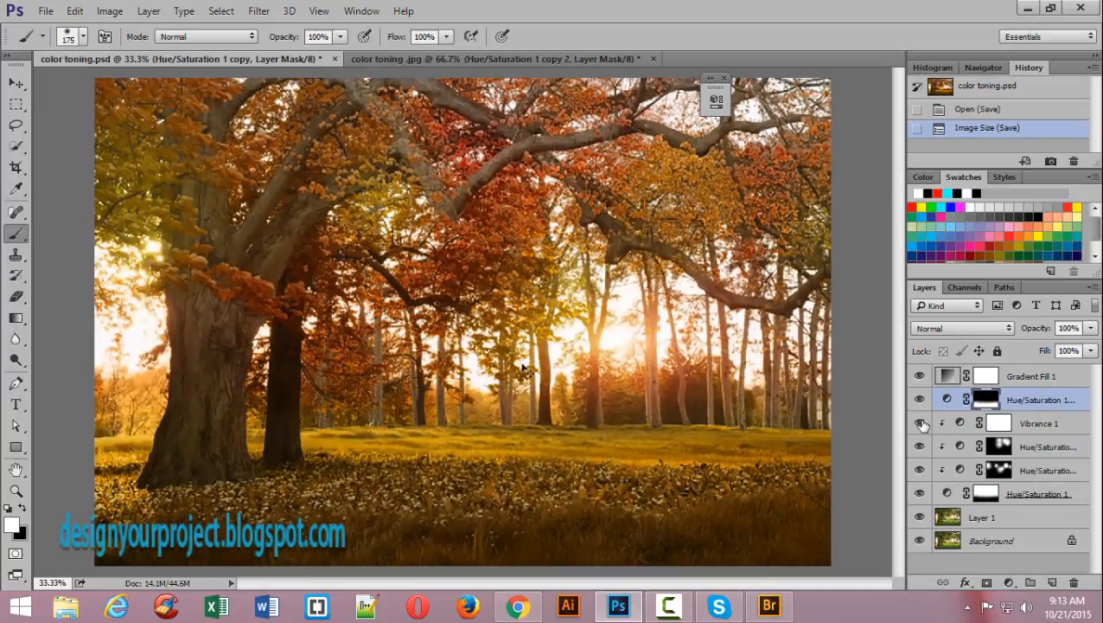
pyautogui.doubleClick(961, 423)
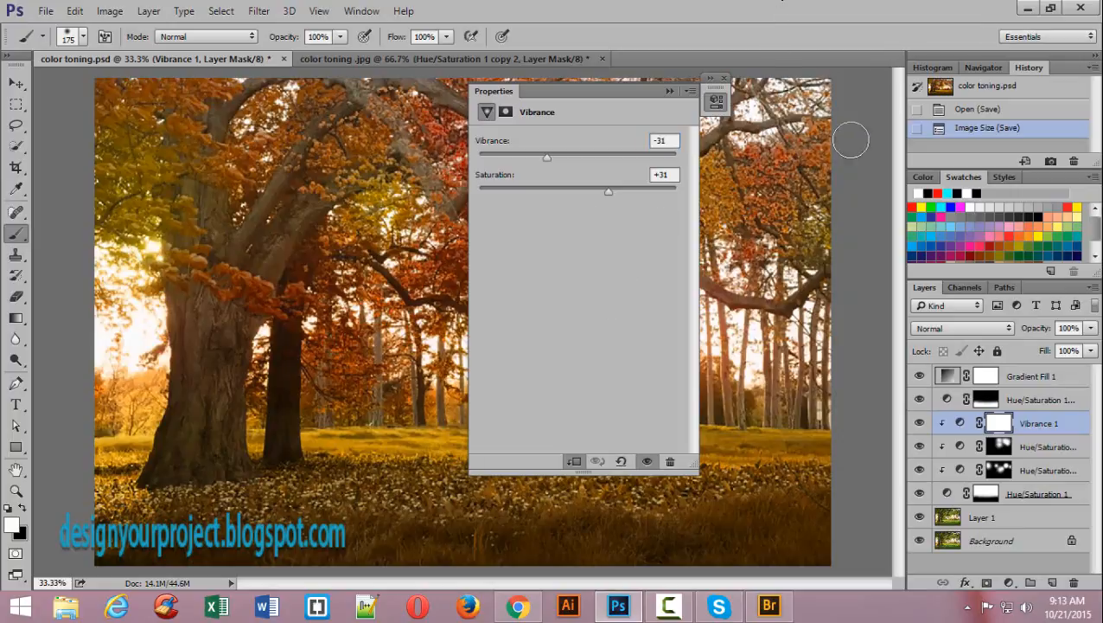
# - Return to color toning .jpg and add a Vibrance adjustment layer above the yellow-green Hue/Saturation copy
pyautogui.click(668, 91)
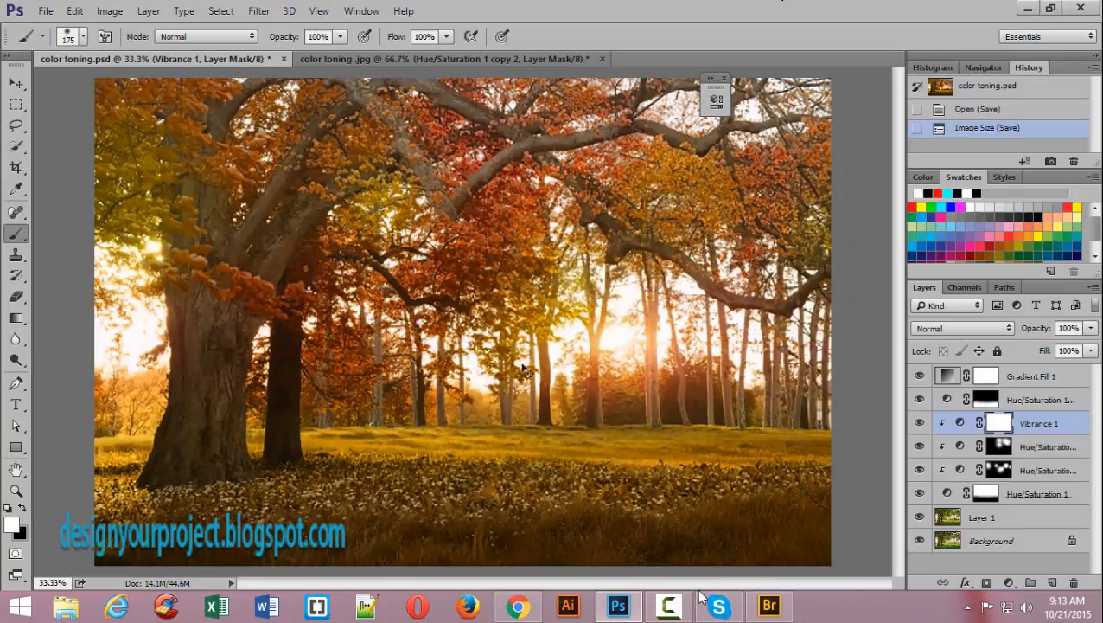
pyautogui.click(442, 57)
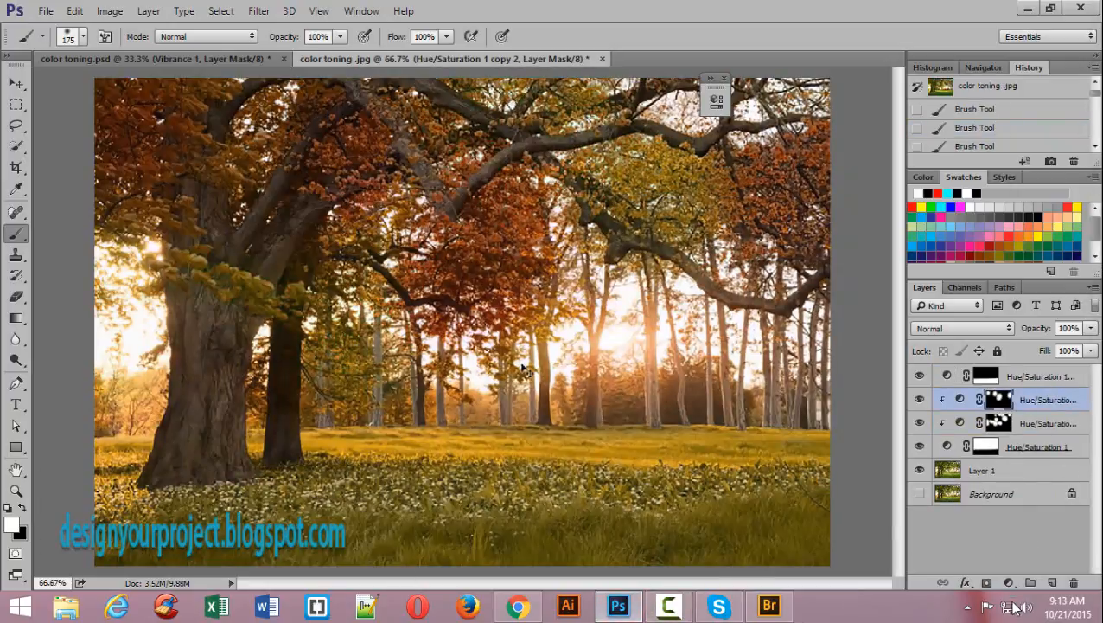
pyautogui.click(1008, 583)
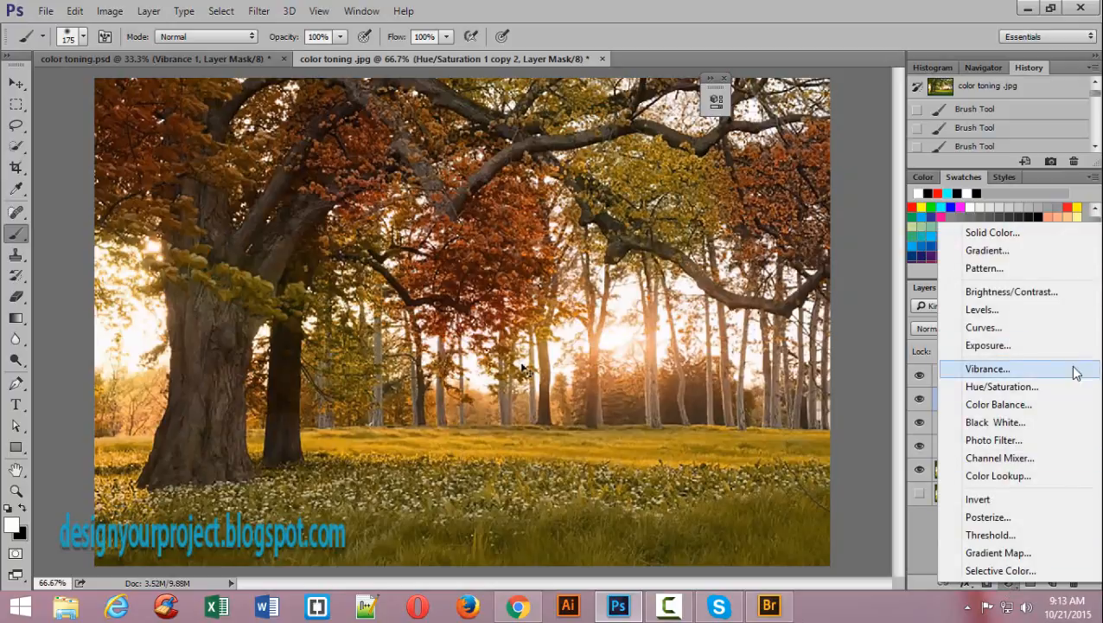
pyautogui.click(1039, 368)
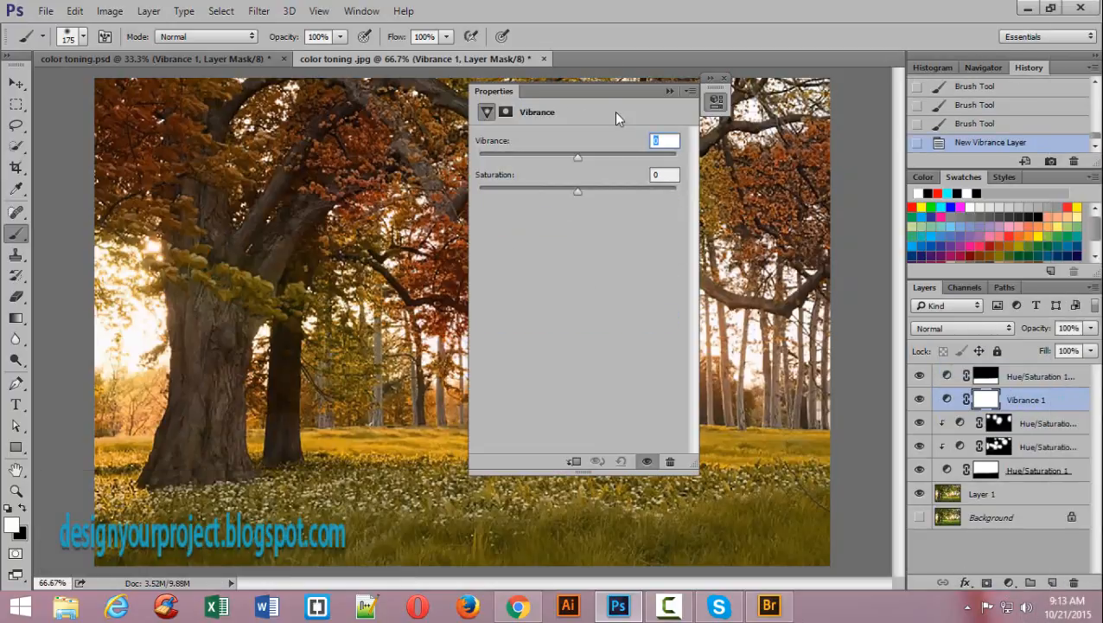
pyautogui.moveTo(642, 97); pyautogui.dragTo(721, 97)
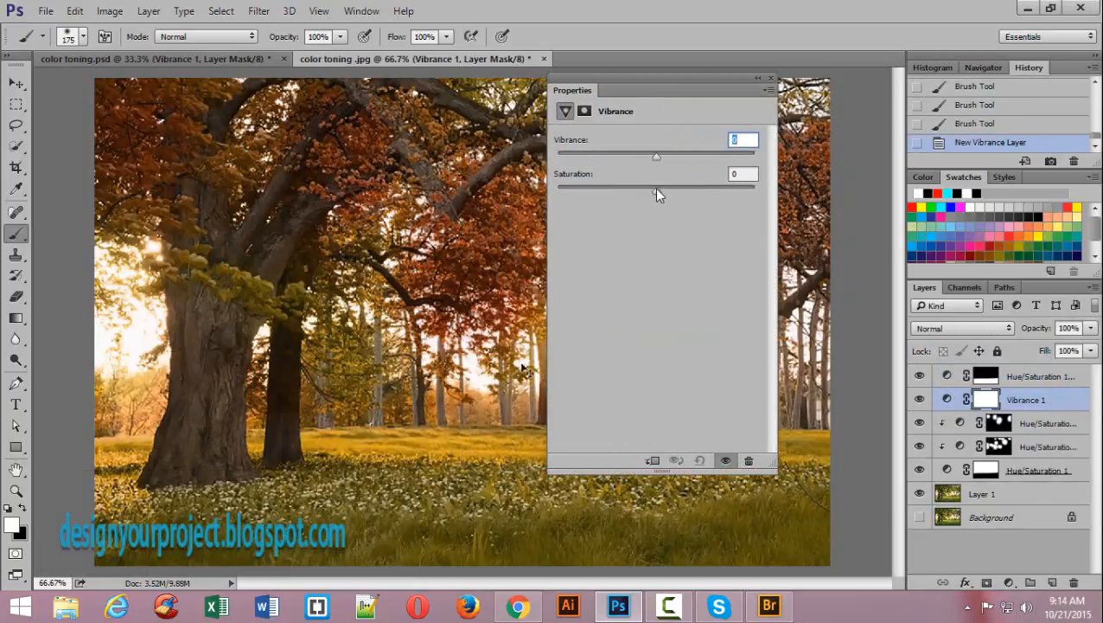
# - Set the Vibrance adjustment's saturation to +33 and its vibrance to -31
pyautogui.moveTo(655, 186); pyautogui.dragTo(688, 188)
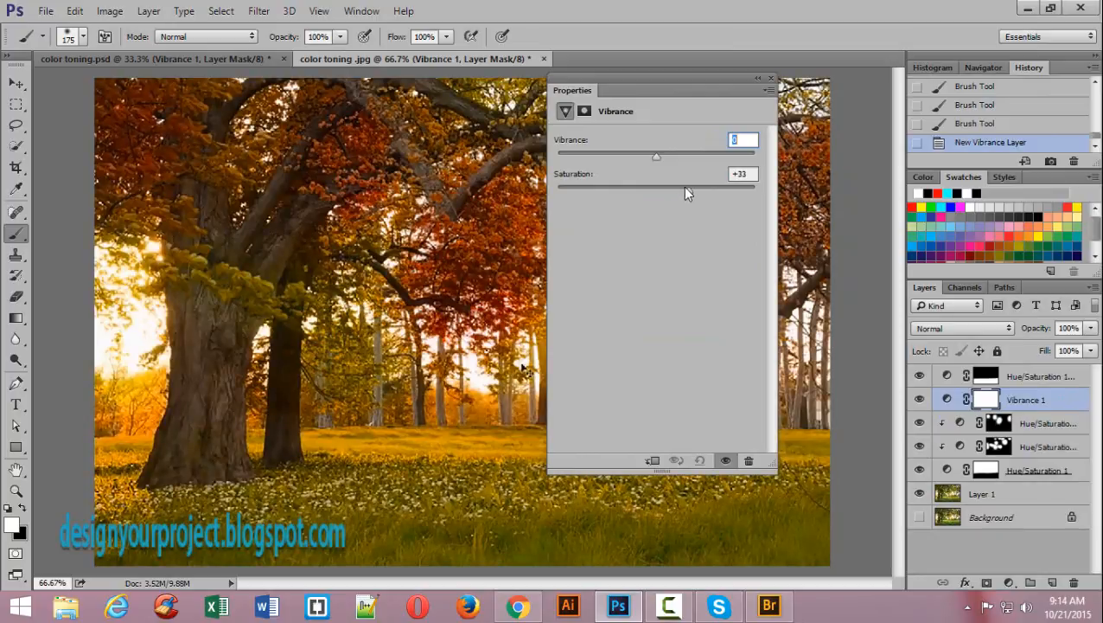
pyautogui.moveTo(613, 85); pyautogui.dragTo(750, 118)
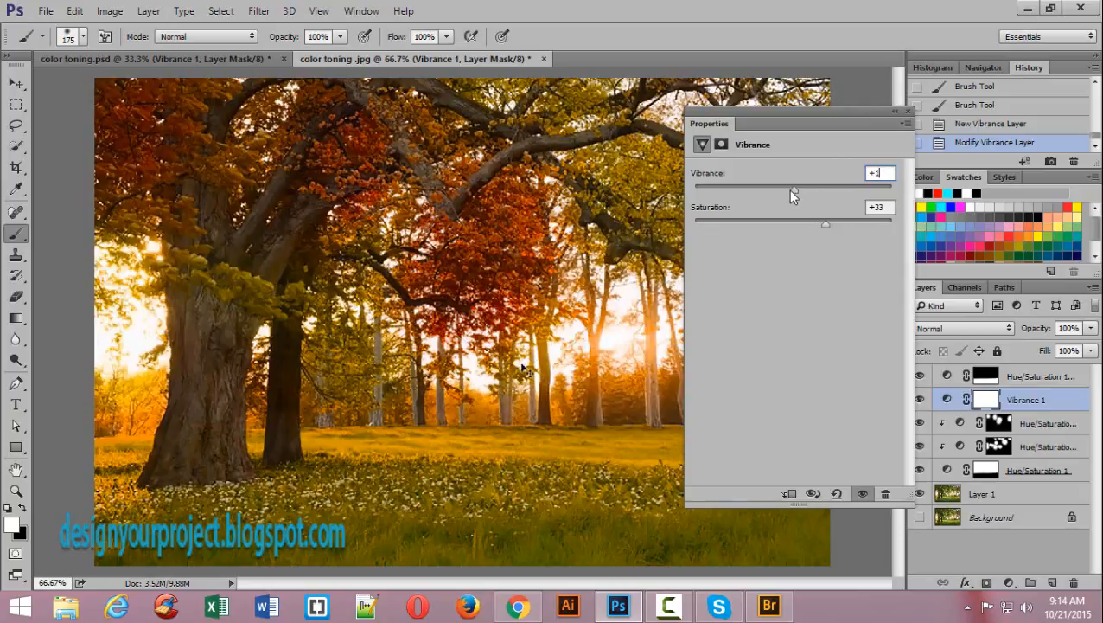
pyautogui.moveTo(780, 192); pyautogui.dragTo(744, 203)
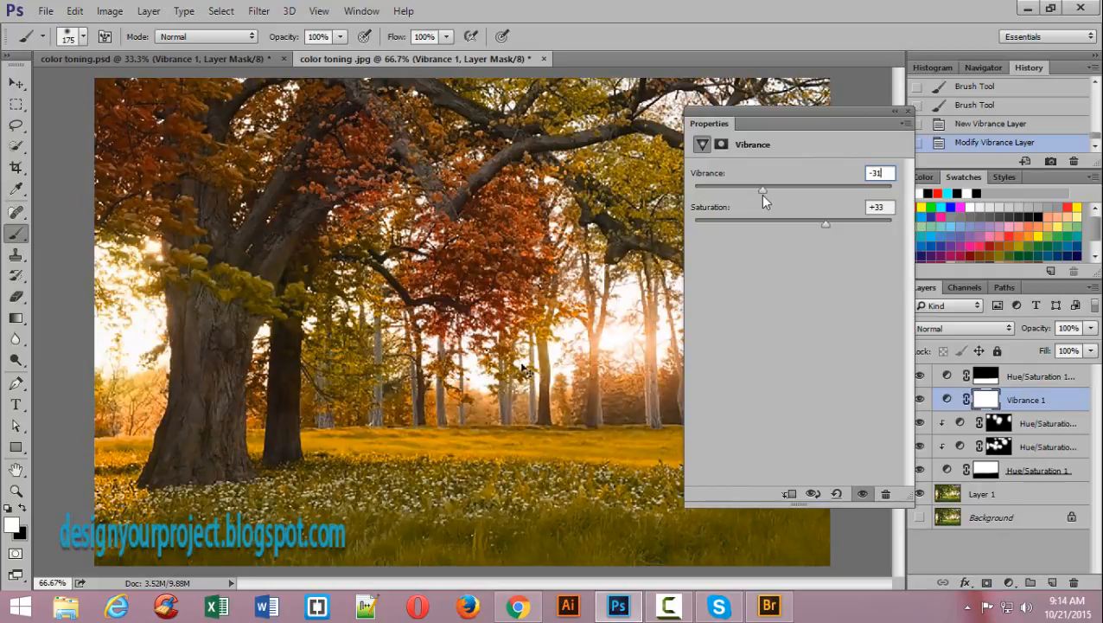
pyautogui.click(892, 111)
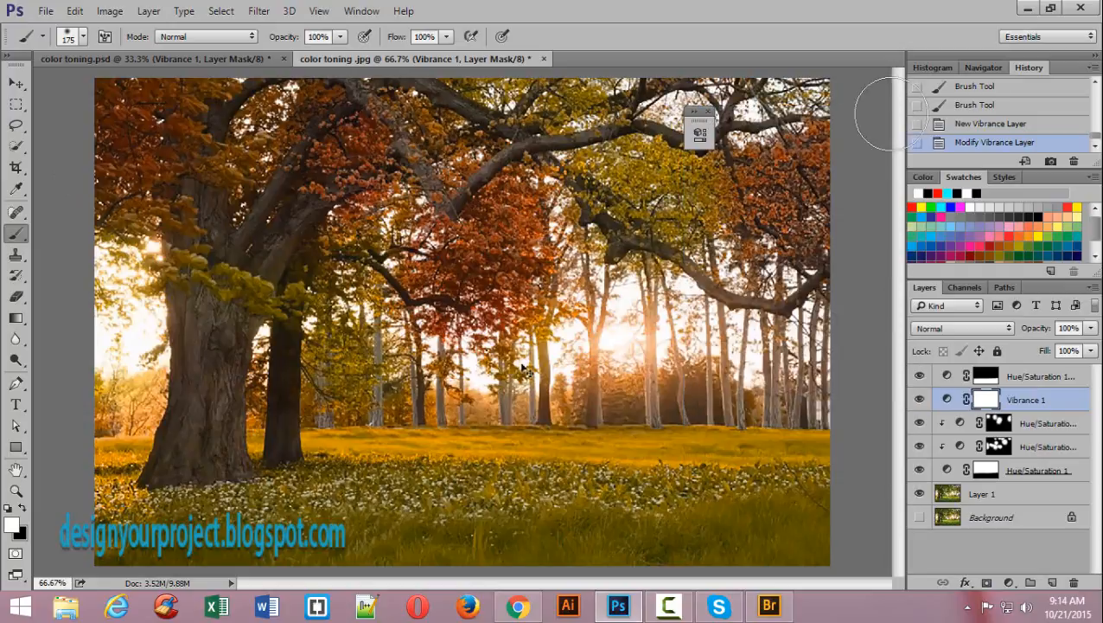
# - Add a Gradient fill layer above the topmost Hue/Saturation layer
pyautogui.click(1037, 377)
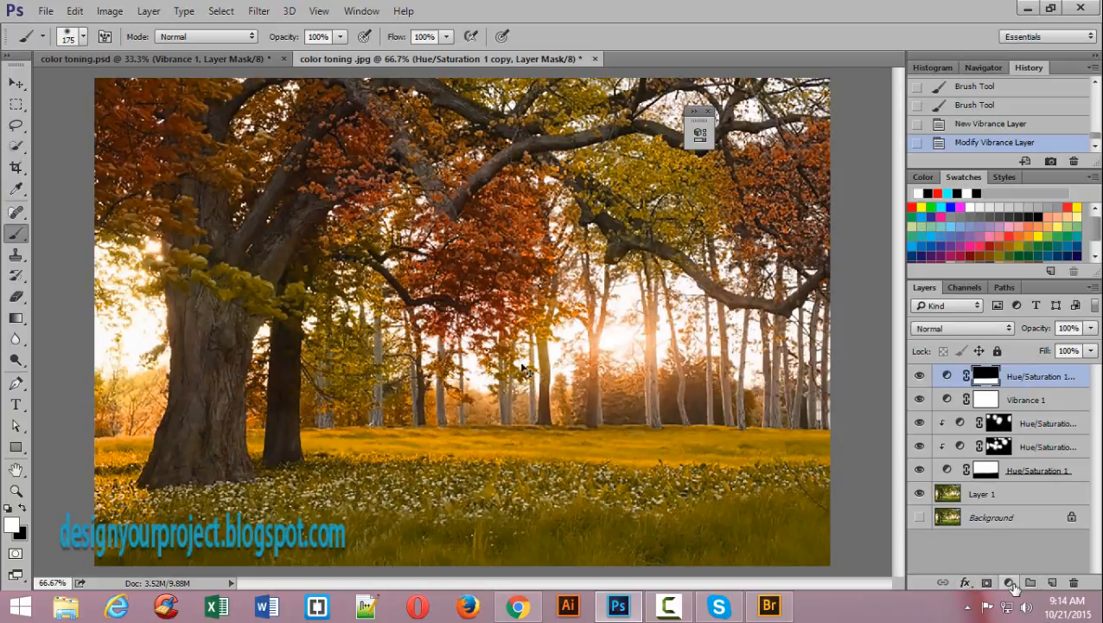
pyautogui.click(1009, 582)
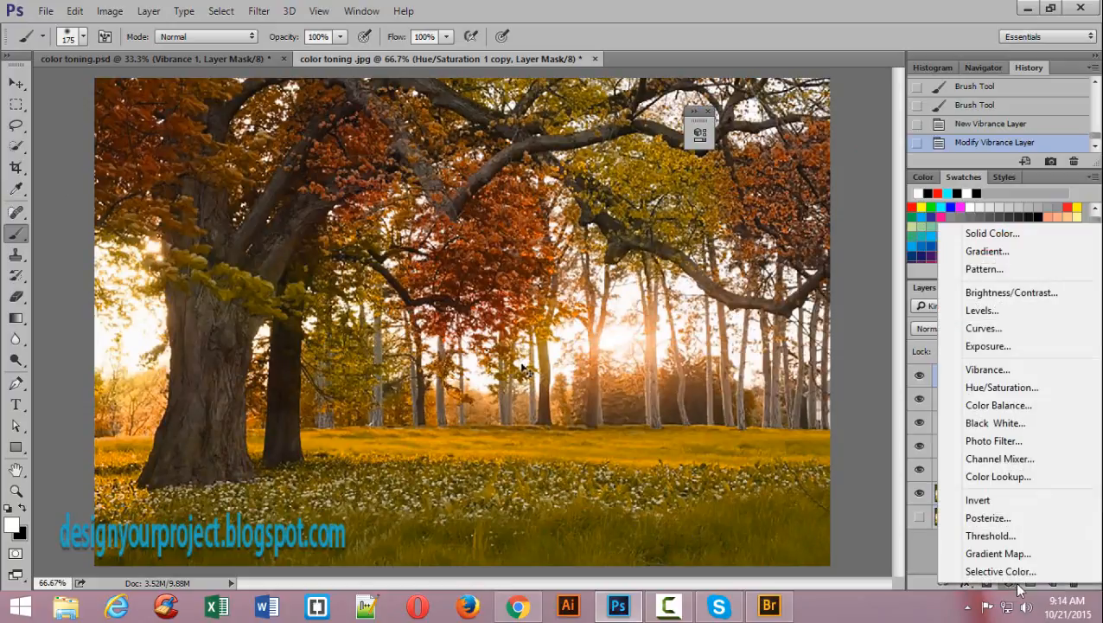
pyautogui.click(986, 251)
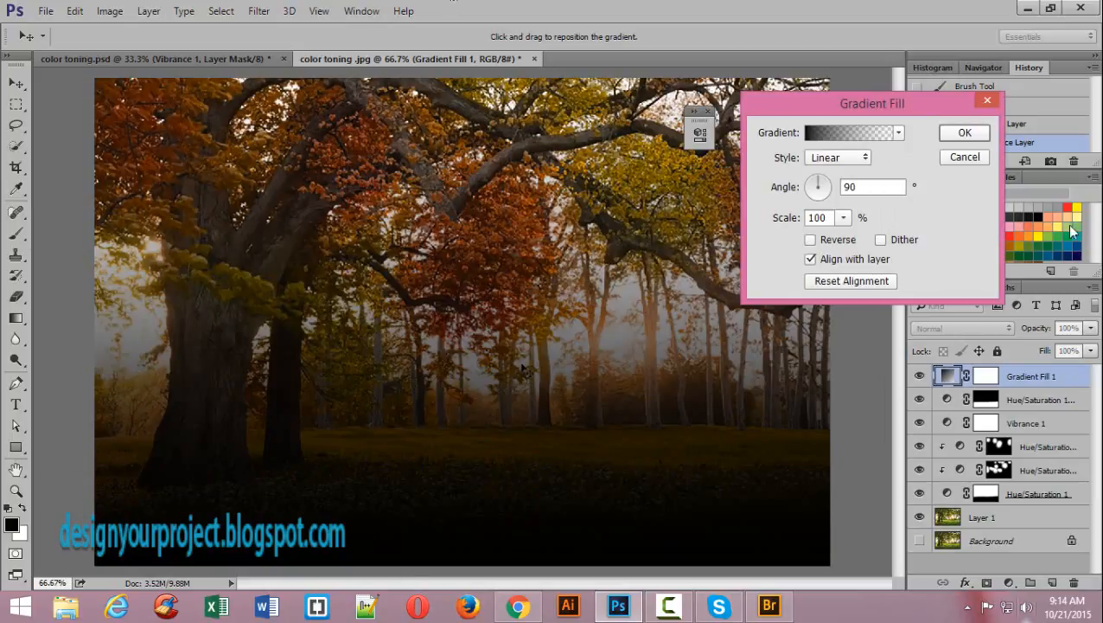
pyautogui.moveTo(810, 110); pyautogui.dragTo(739, 65)
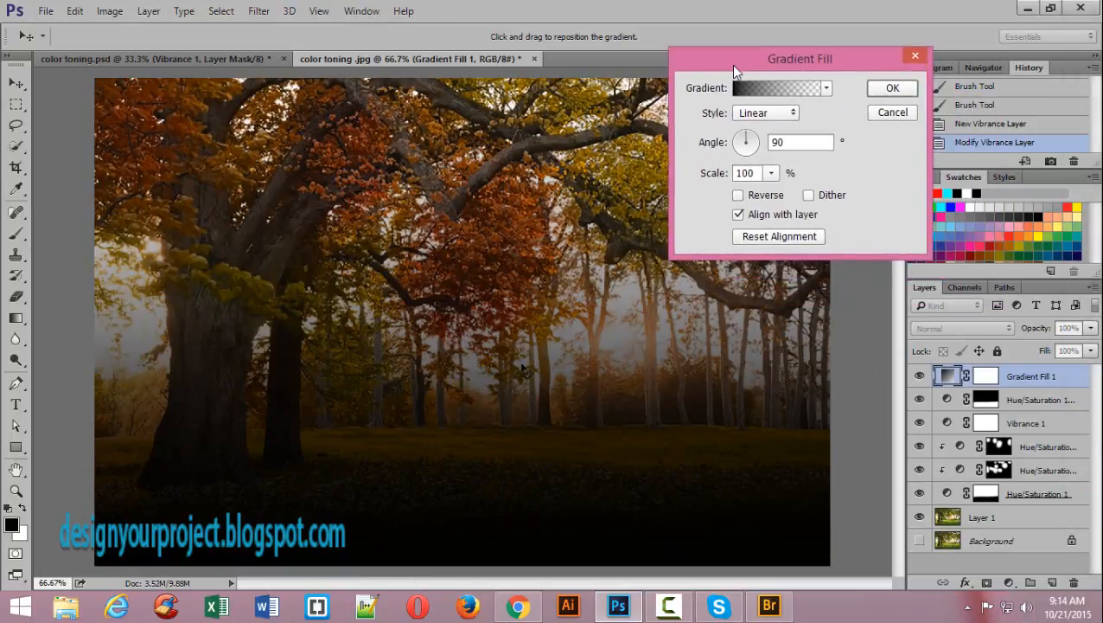
# - Apply the Copper 2 preset to the gradient fill, with a linear style at 90° and 100% scale
pyautogui.click(808, 91)
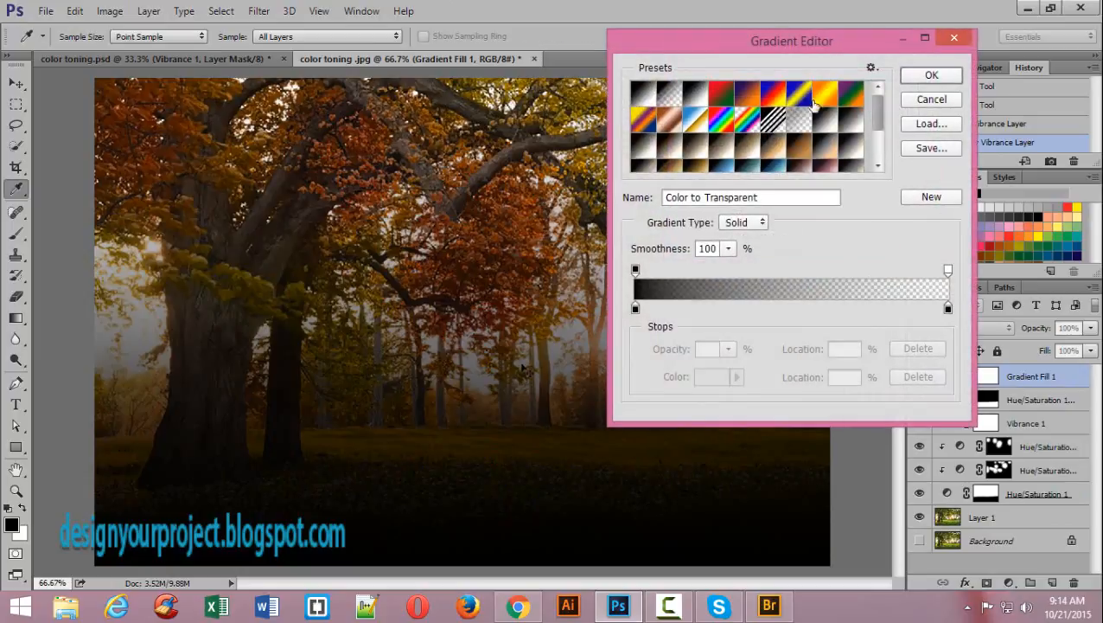
pyautogui.click(873, 70)
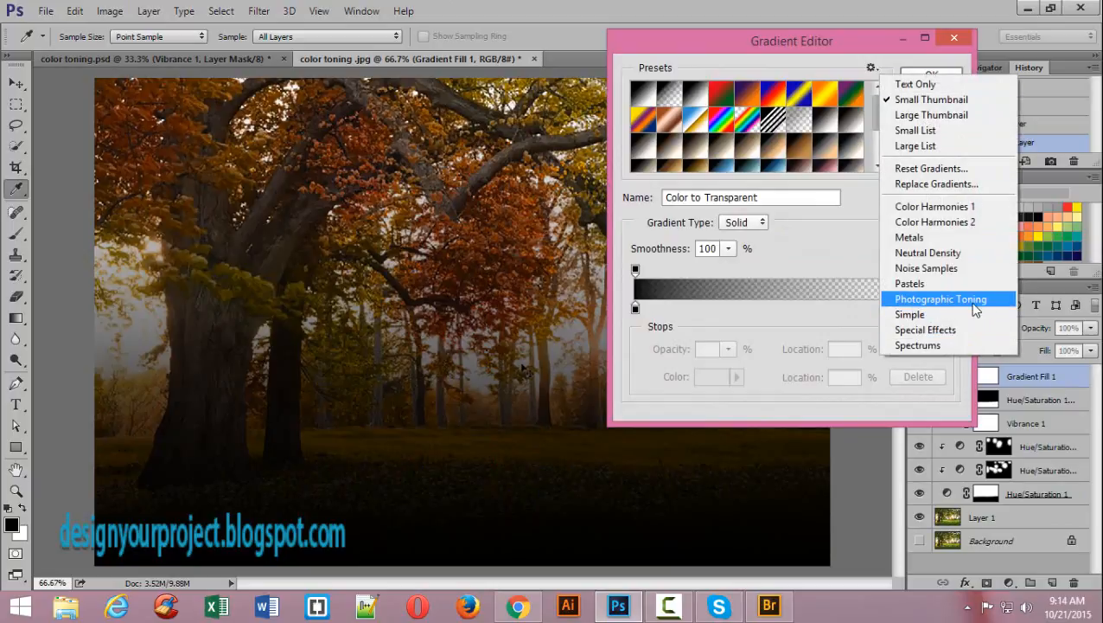
pyautogui.click(838, 246)
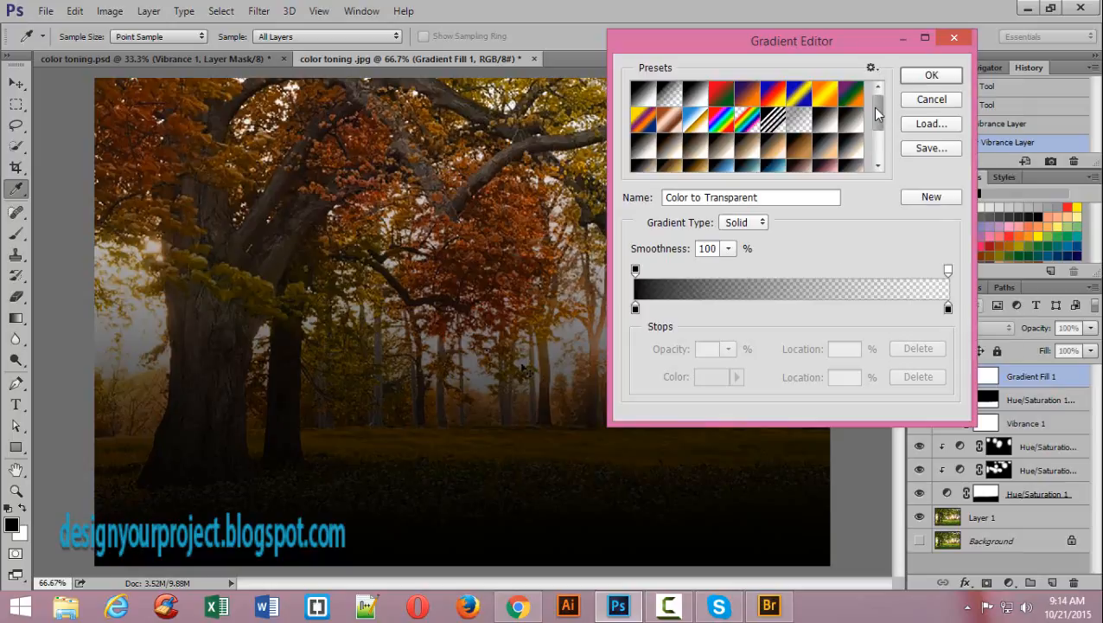
pyautogui.moveTo(875, 110); pyautogui.dragTo(876, 143)
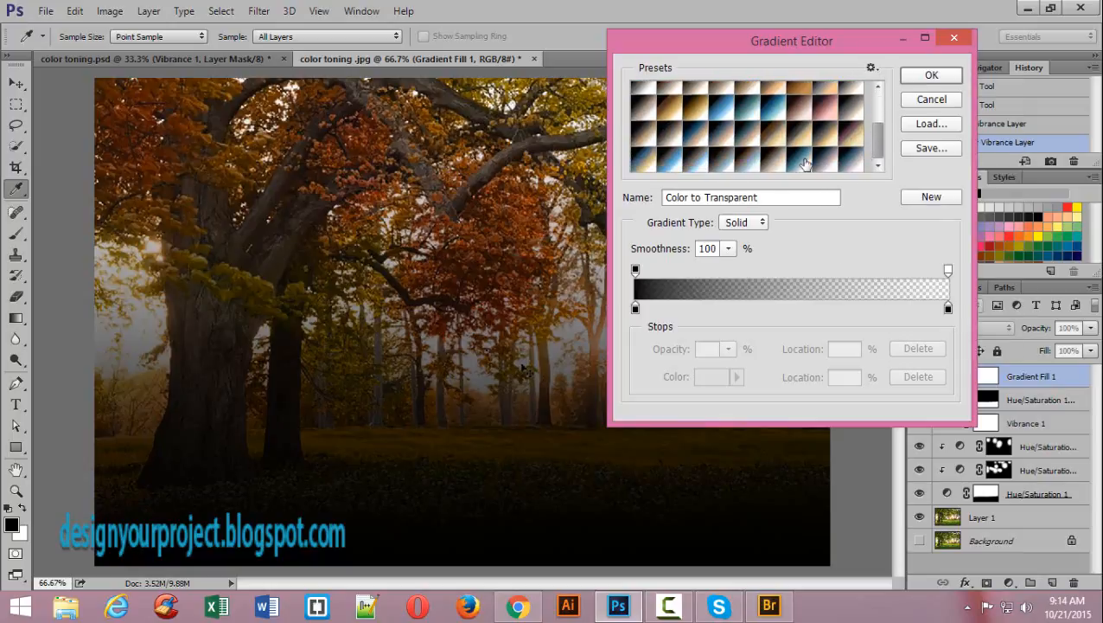
pyautogui.click(847, 141)
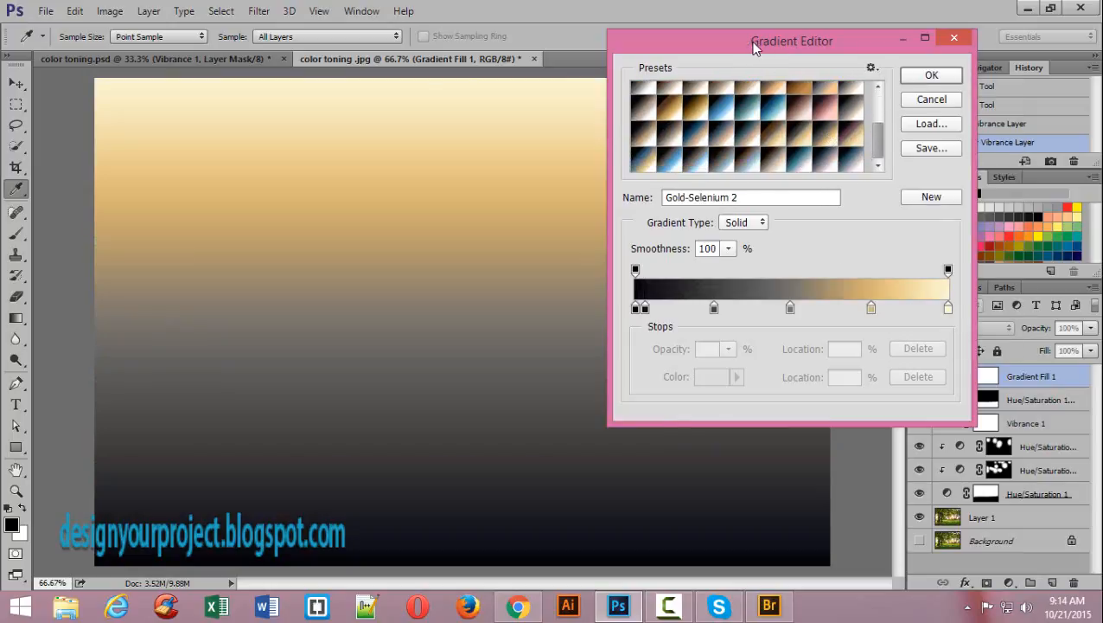
pyautogui.moveTo(754, 48); pyautogui.dragTo(833, 50)
pyautogui.click(904, 107)
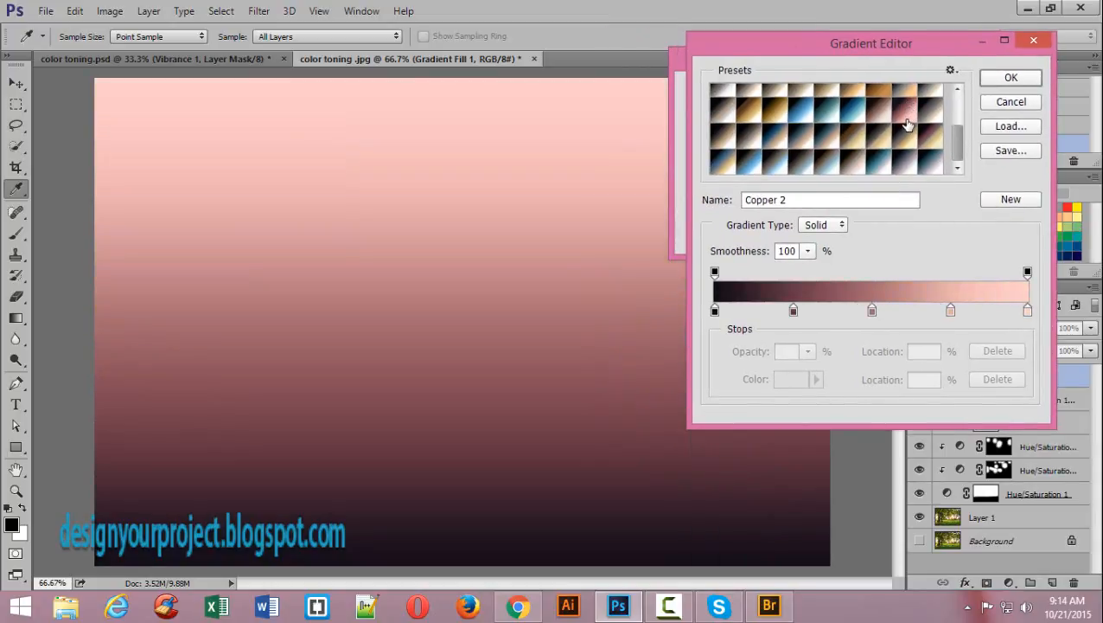
pyautogui.moveTo(958, 135)
pyautogui.mouseDown()
pyautogui.moveTo(958, 114)
pyautogui.moveTo(958, 124)
pyautogui.mouseUp()
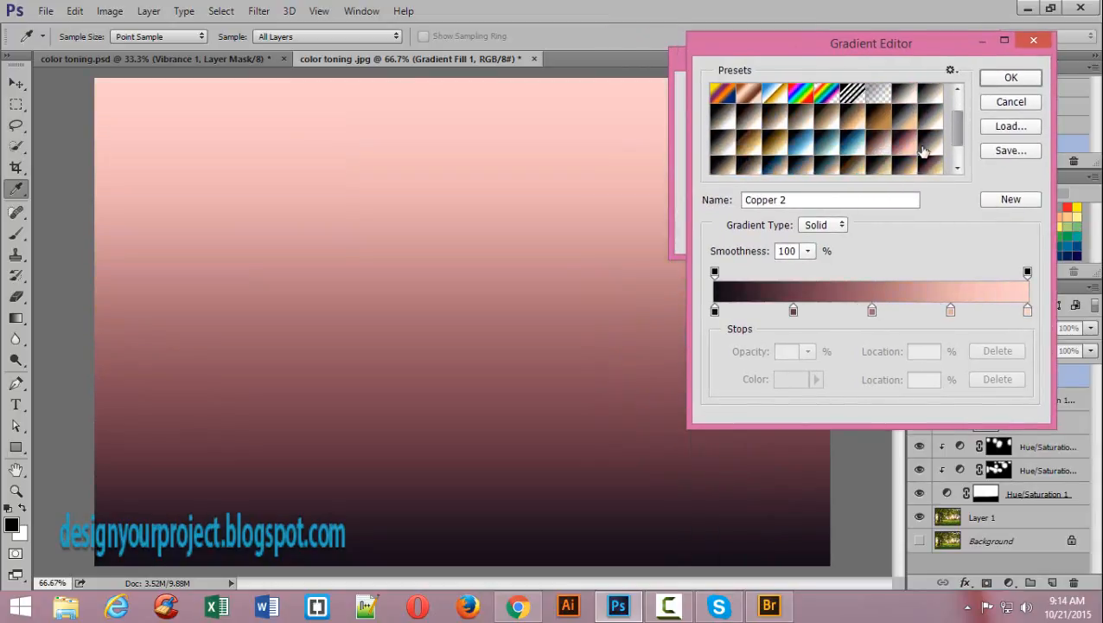
pyautogui.click(1011, 78)
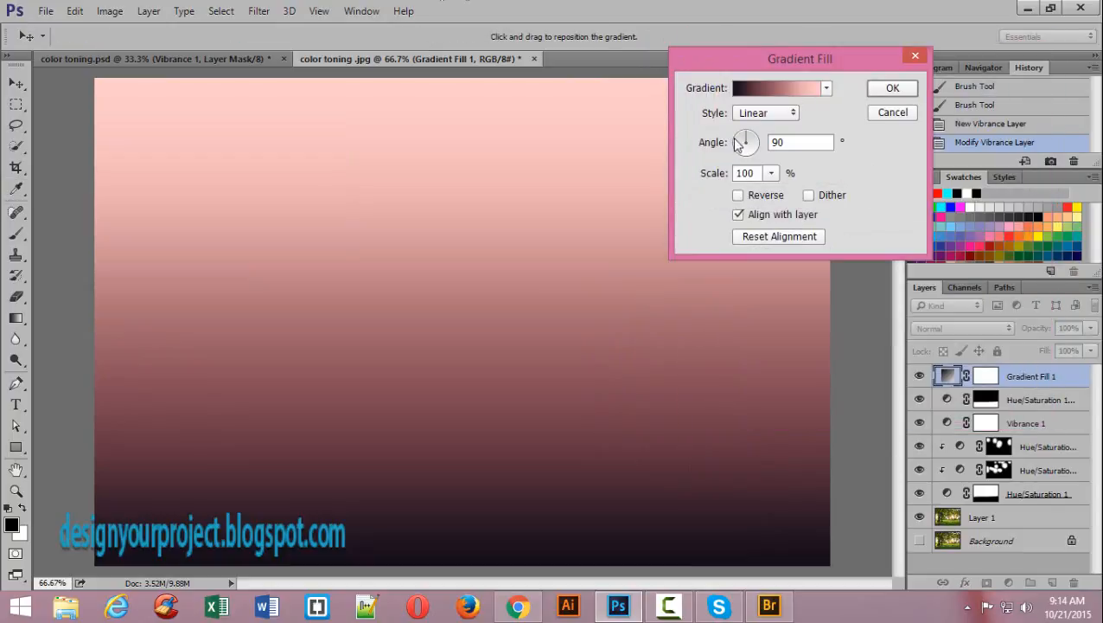
pyautogui.click(891, 87)
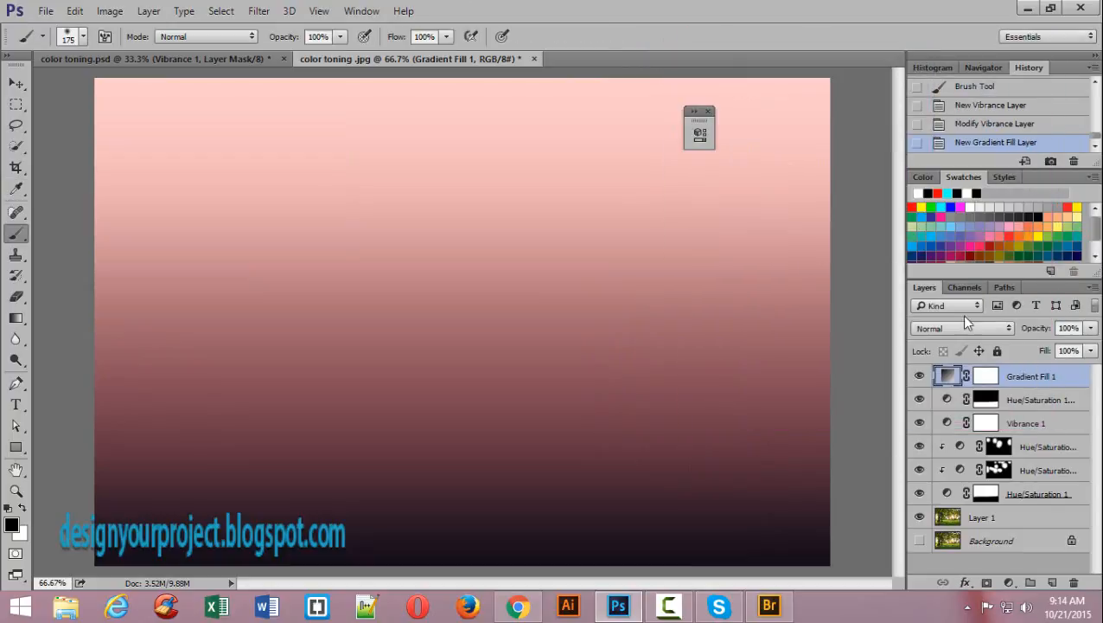
# - Blend the gradient fill layer as Soft Light at 88% opacity, checking the look against color toning.psd
pyautogui.click(962, 328)
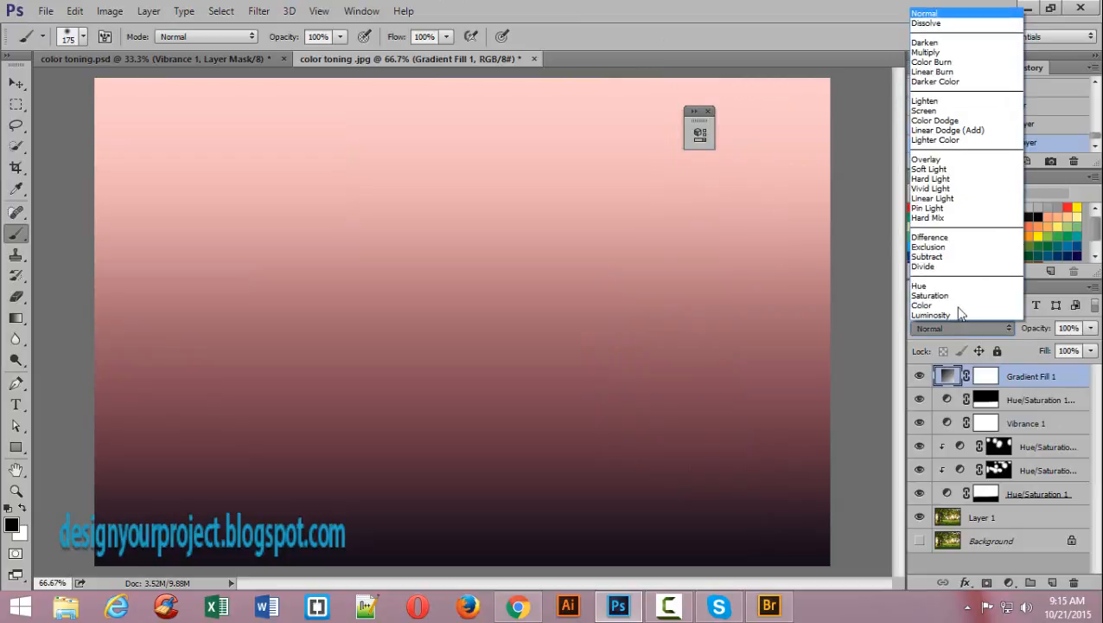
pyautogui.click(958, 168)
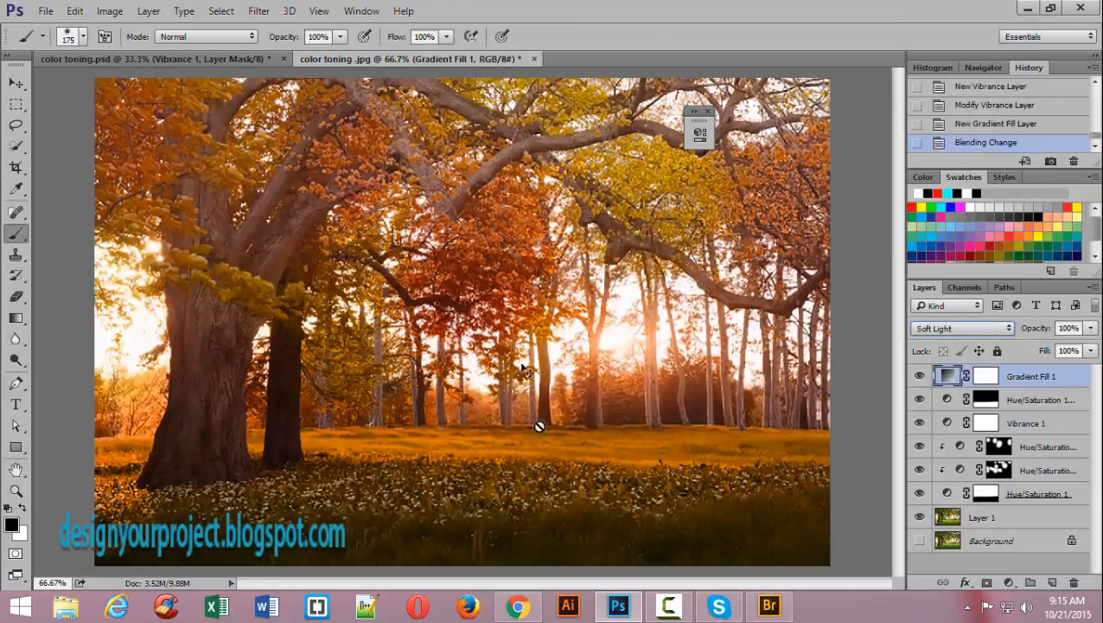
pyautogui.click(130, 61)
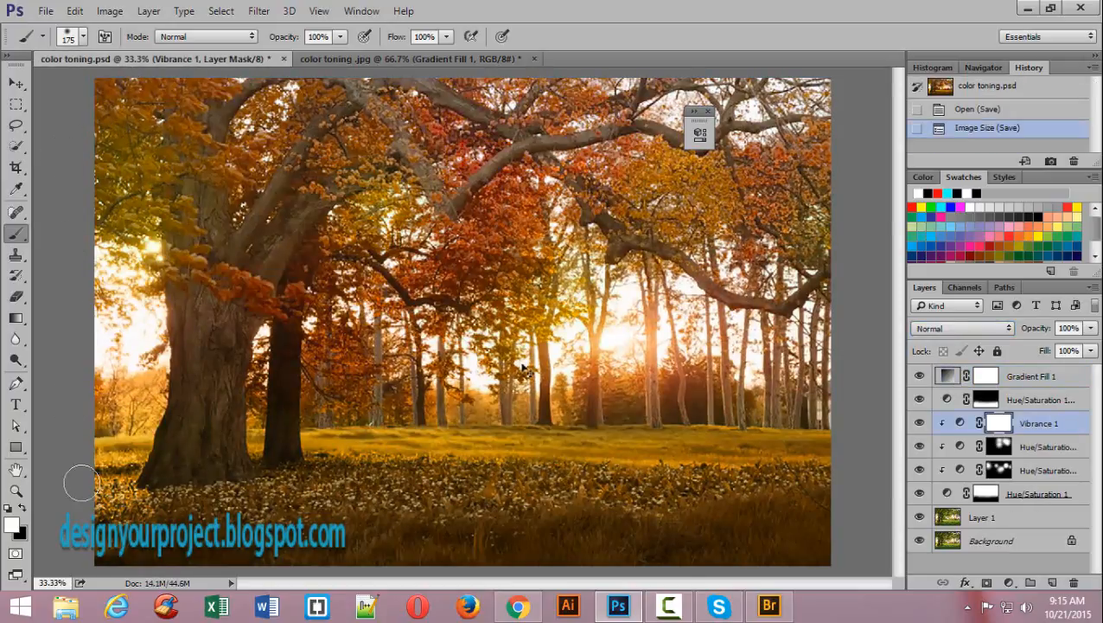
pyautogui.click(453, 59)
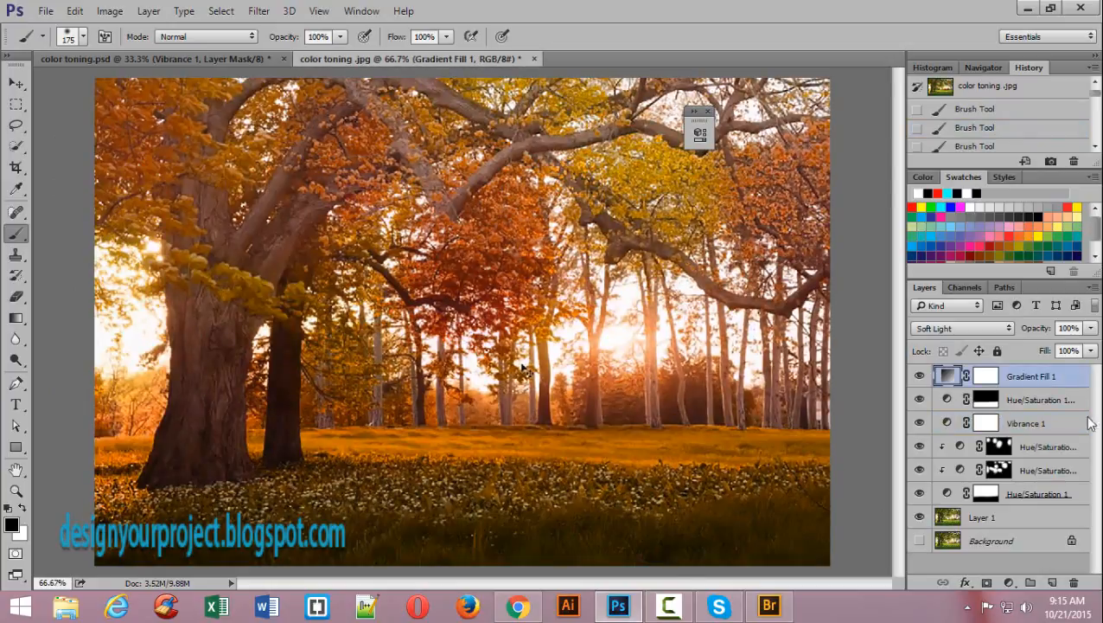
pyautogui.moveTo(1037, 333); pyautogui.dragTo(1029, 333)
# - Compare the toned photo with the finished color toning.psd and return to color toning .jpg
pyautogui.keyDown('ctrl'); pyautogui.click(338, 224); pyautogui.keyUp('ctrl')
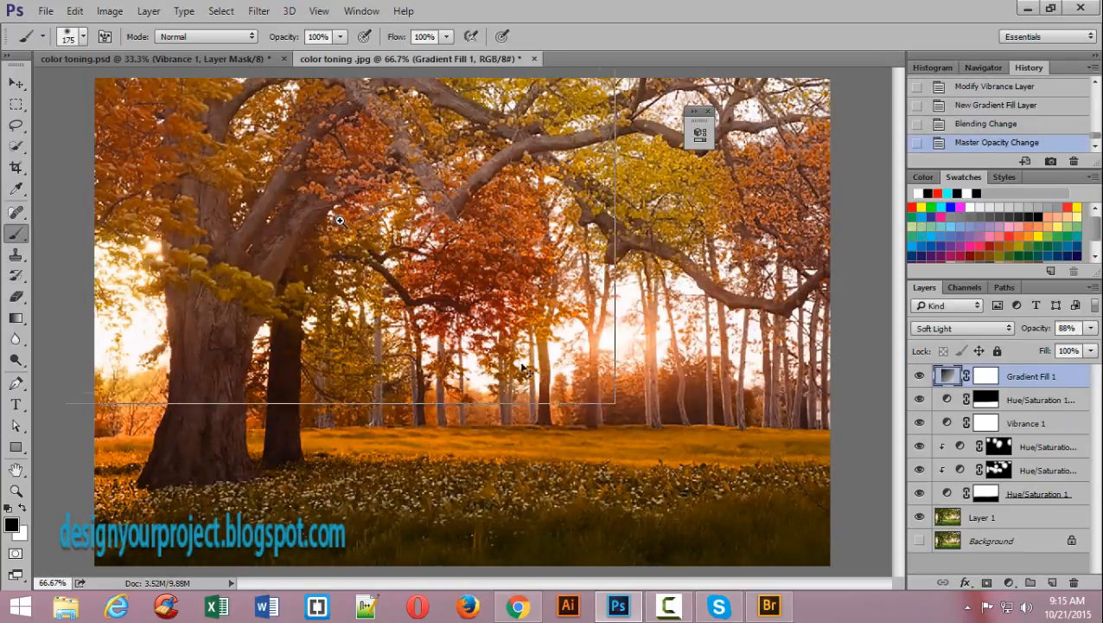
pyautogui.keyDown('ctrl'); pyautogui.keyDown('alt'); pyautogui.click(409, 220); pyautogui.keyUp('alt'); pyautogui.keyUp('ctrl')
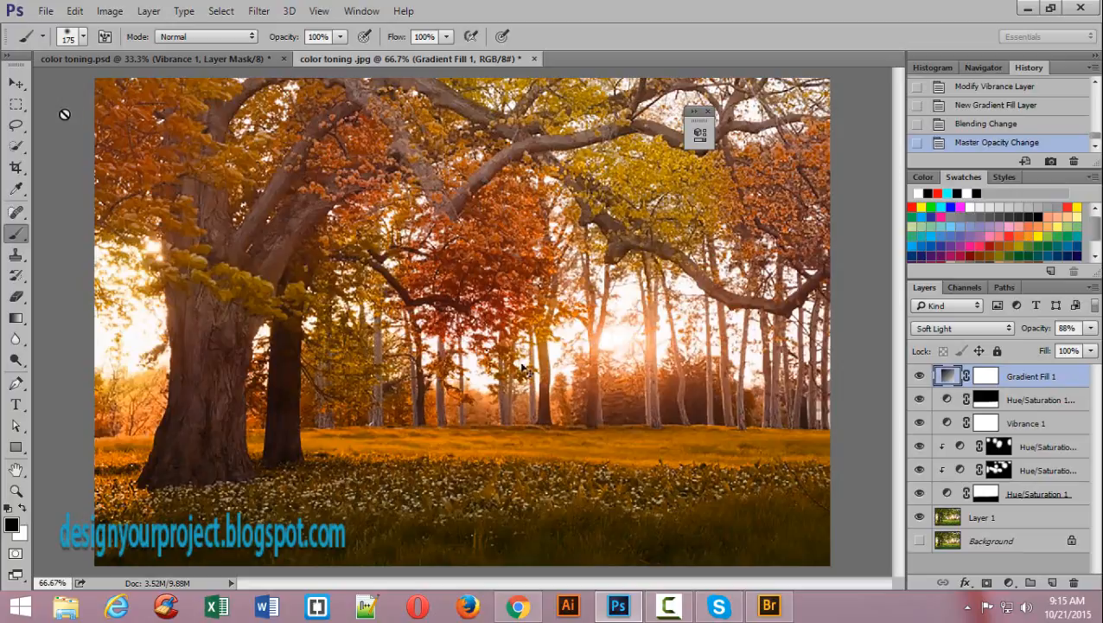
pyautogui.click(119, 58)
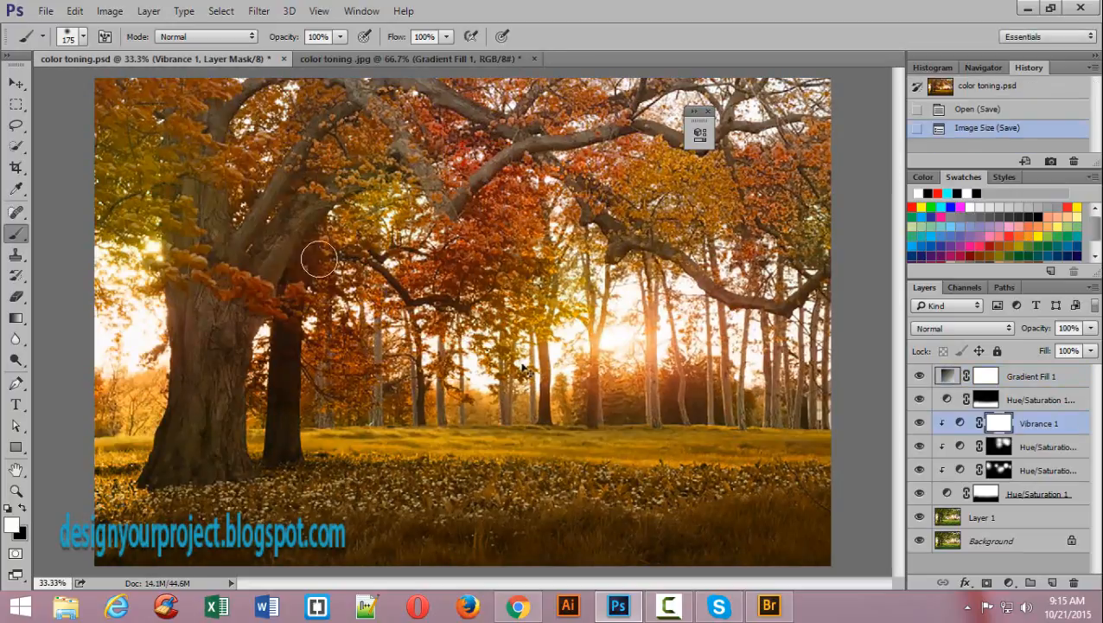
pyautogui.click(394, 58)
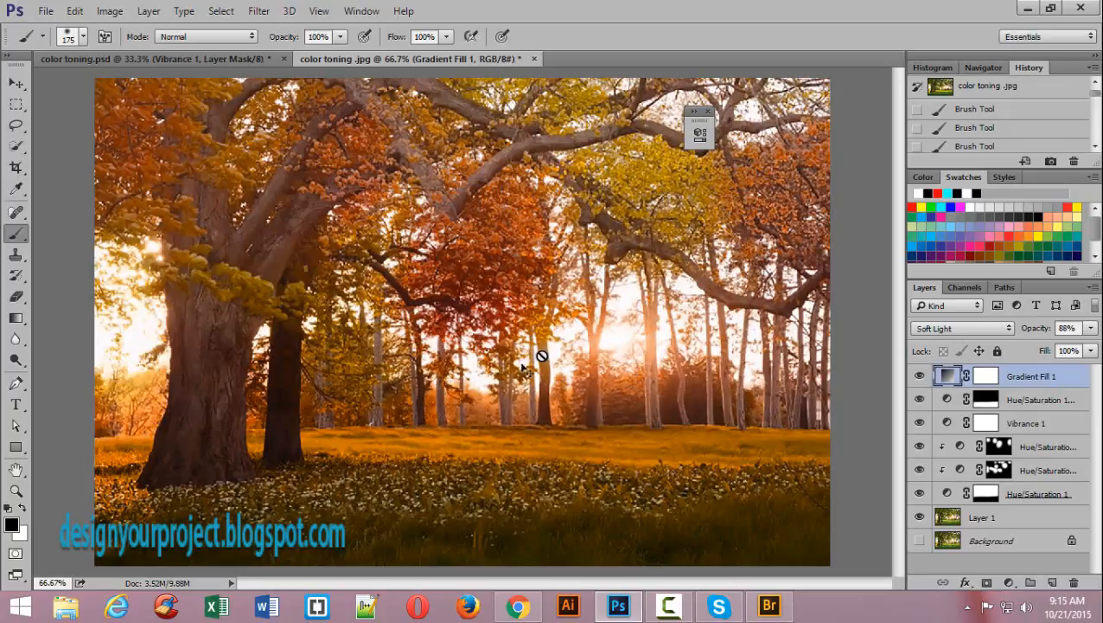
pyautogui.click(669, 607)
pyautogui.click(671, 613)
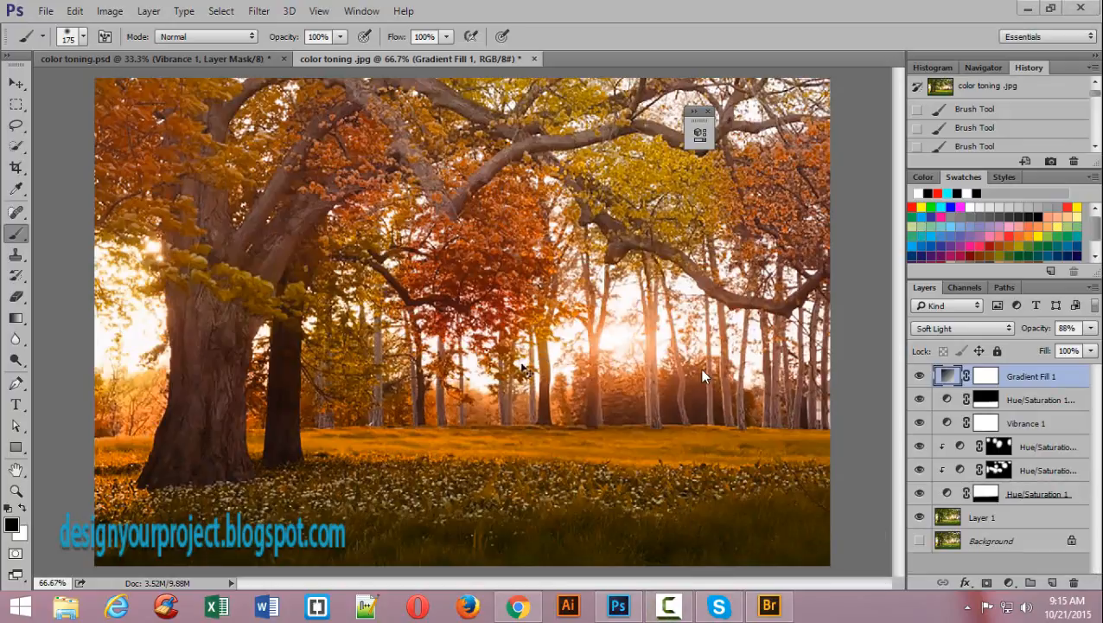